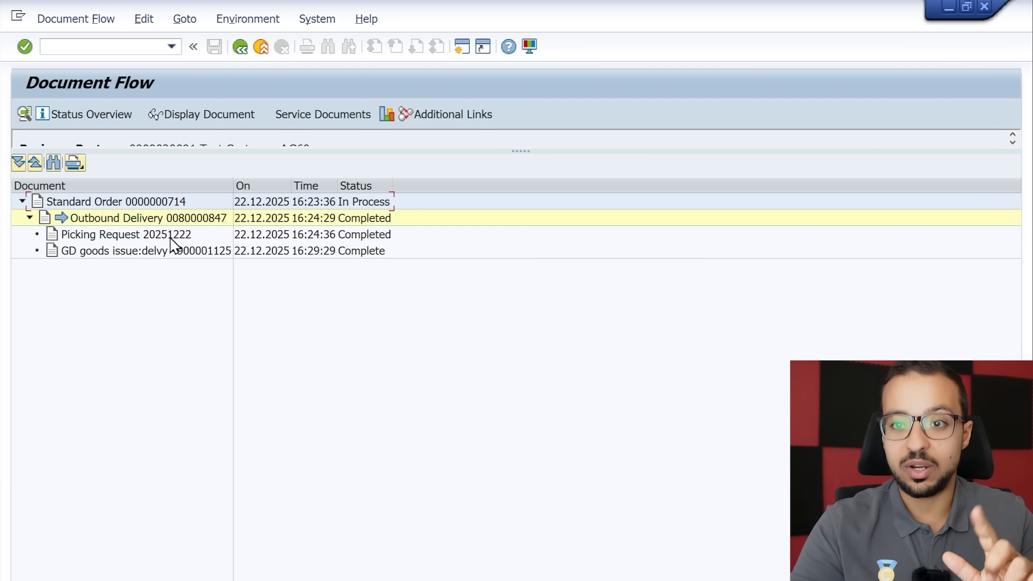
pyautogui.click(196, 254)
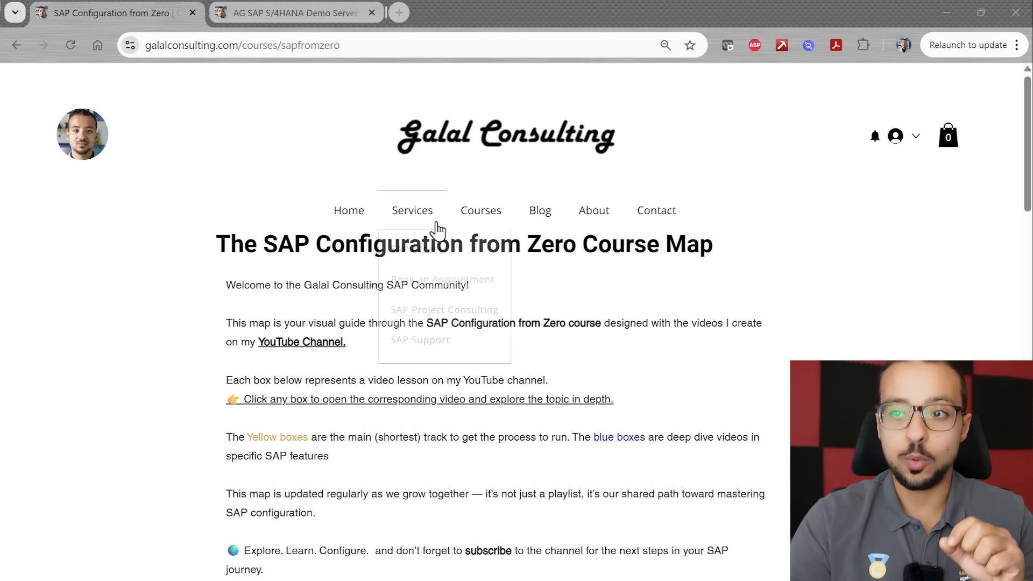
# Look through the SAP Configuration from Zero course map in the browser, down to the goods issue account determination box.
pyautogui.moveTo(482, 225)
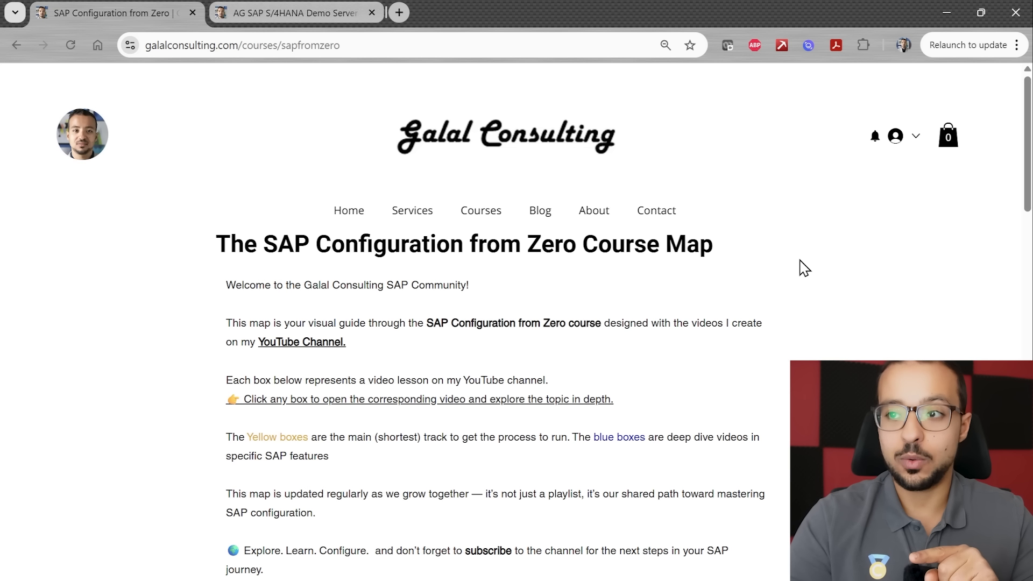
pyautogui.scroll(-8, 716, 344)
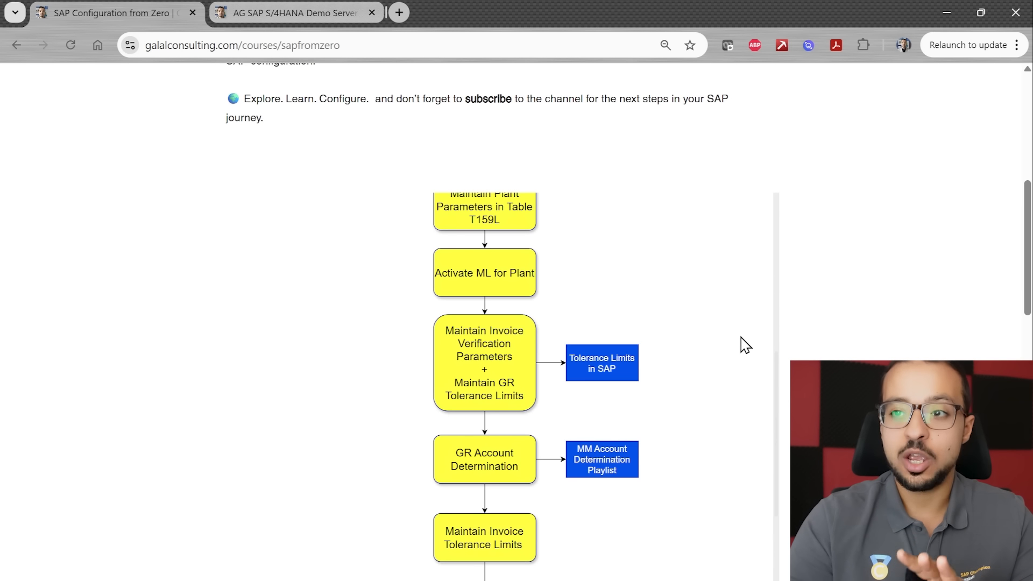
pyautogui.scroll(4, 597, 359)
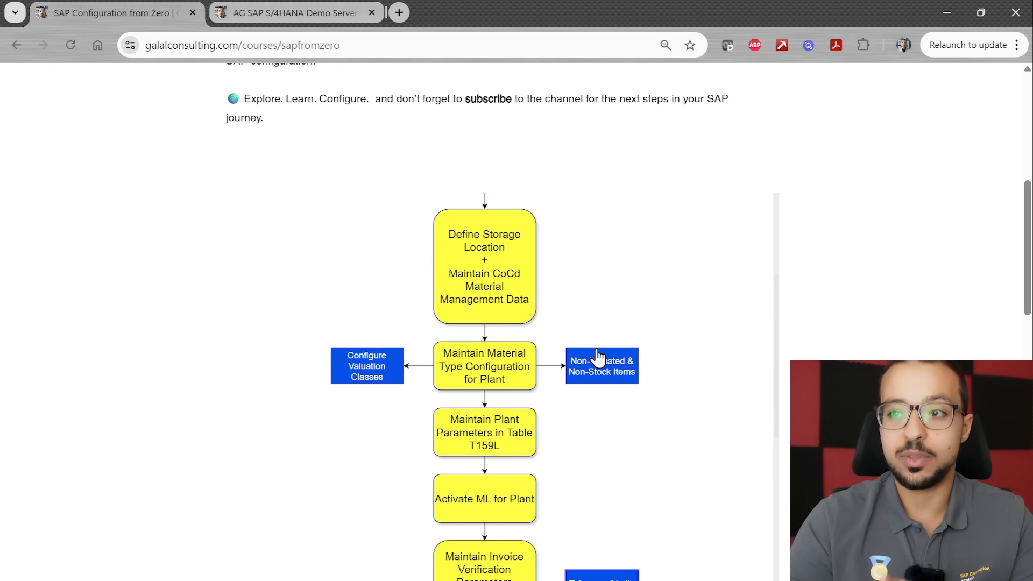
pyautogui.scroll(4, 587, 340)
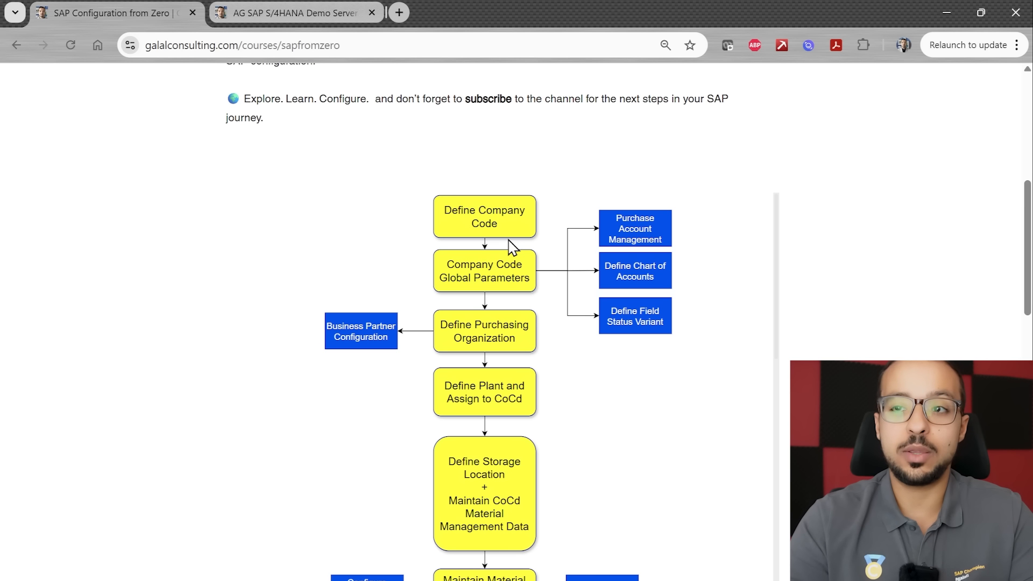
pyautogui.scroll(-4, 511, 240)
pyautogui.scroll(-10, 546, 280)
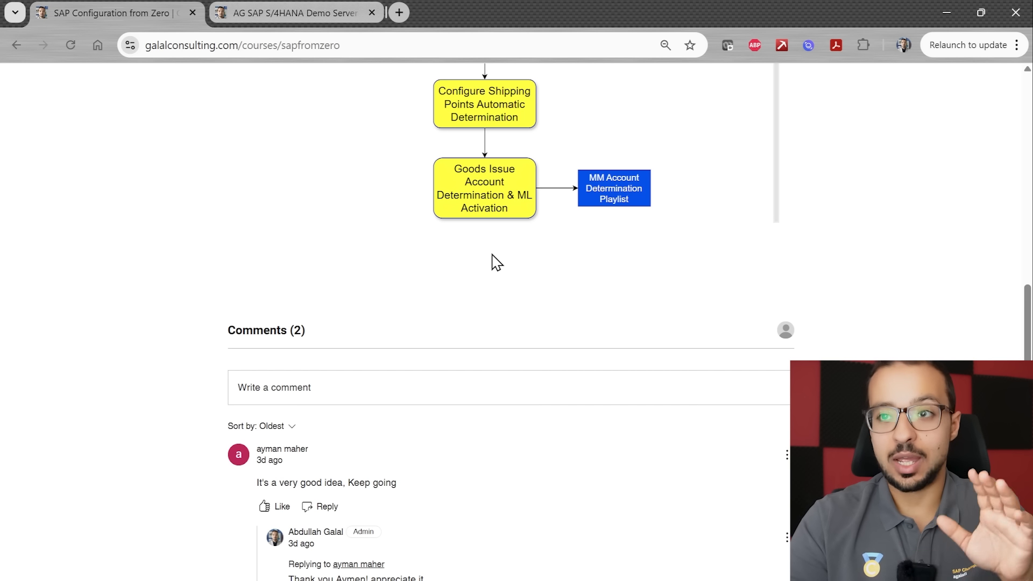
pyautogui.click(299, 12)
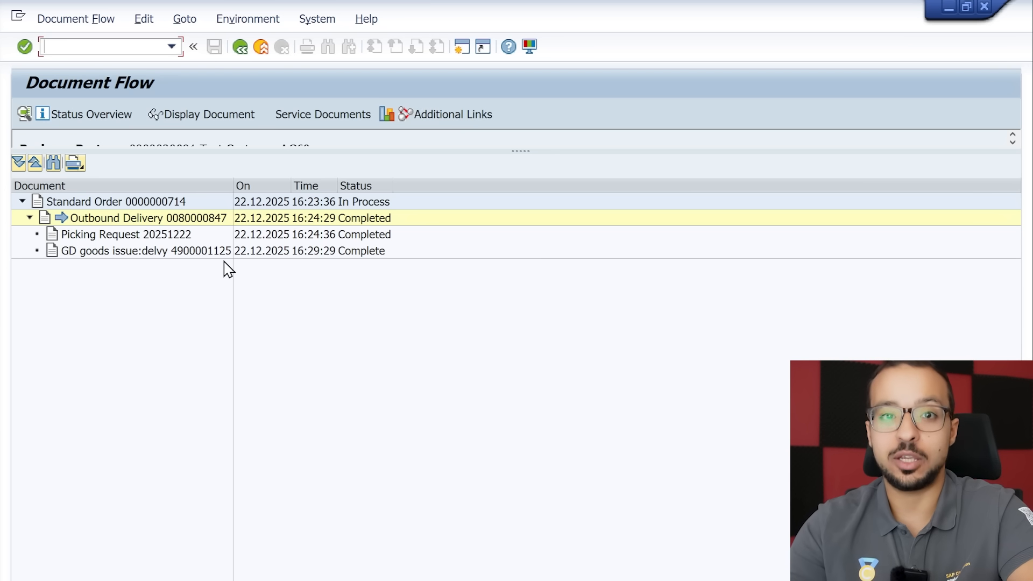
# Display the standard order from the document flow, acknowledge the subsequent documents notice, and open the details of item 10.
pyautogui.click(158, 205)
pyautogui.click(210, 116)
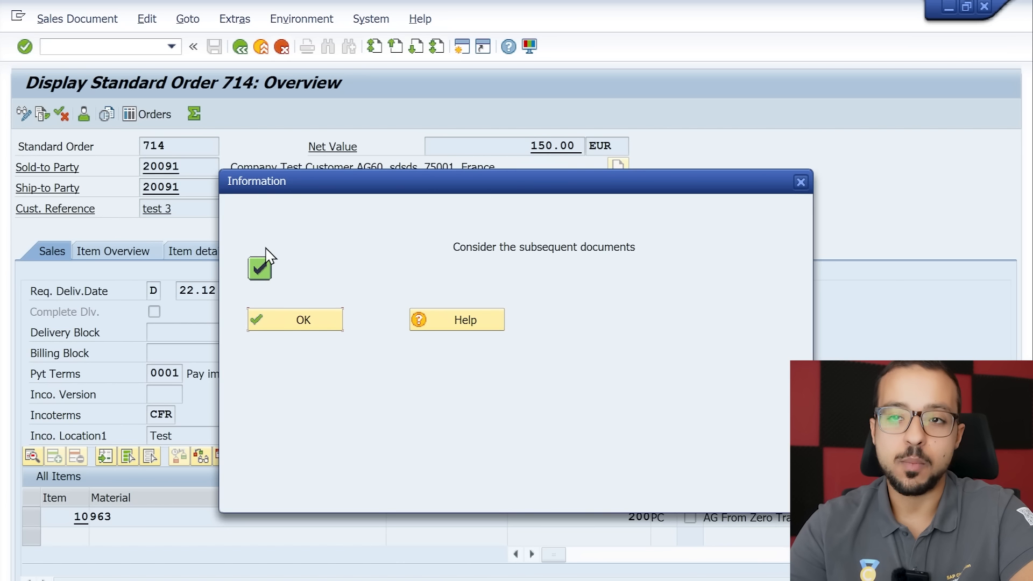
pyautogui.click(288, 318)
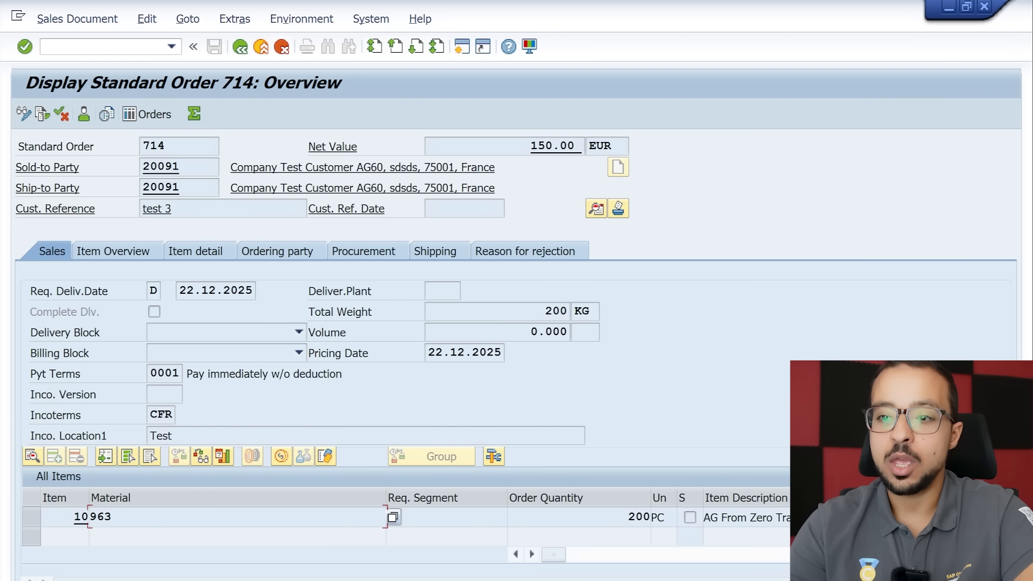
pyautogui.click(31, 519)
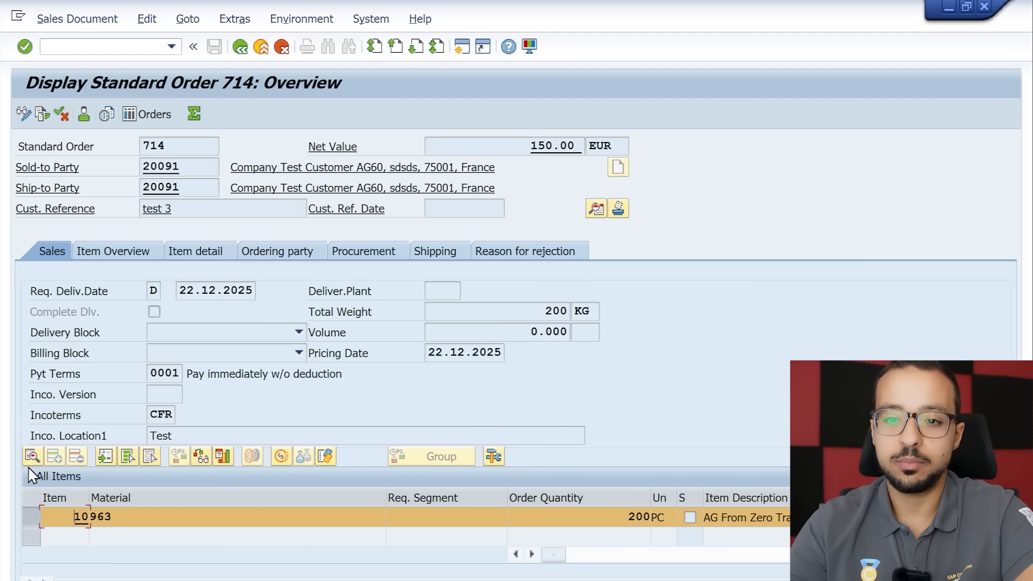
pyautogui.click(33, 457)
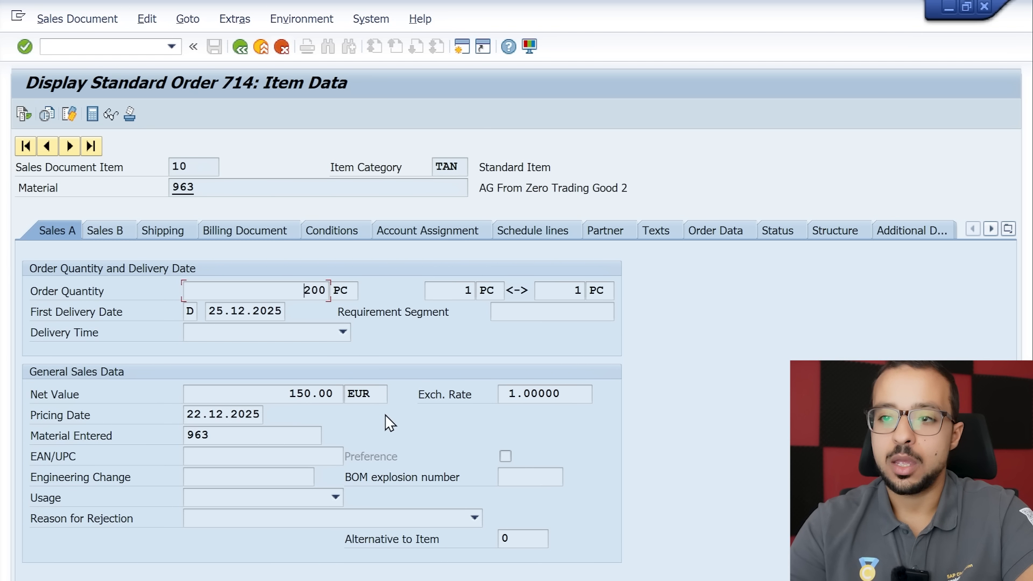
# Check the item's item category and open the customizing activities for that field without specifying a project.
pyautogui.doubleClick(446, 166)
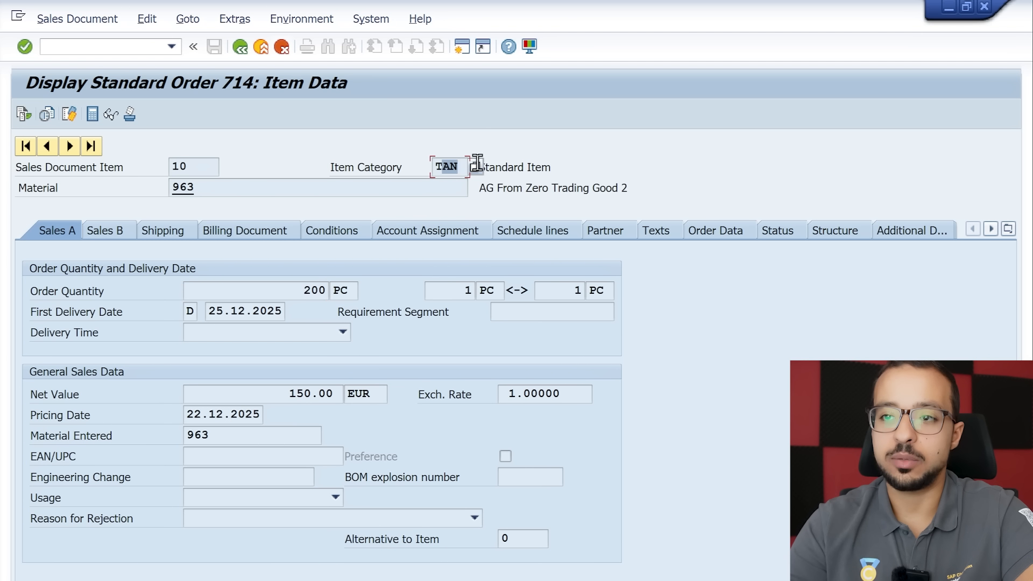
pyautogui.moveTo(548, 166); pyautogui.dragTo(451, 168)
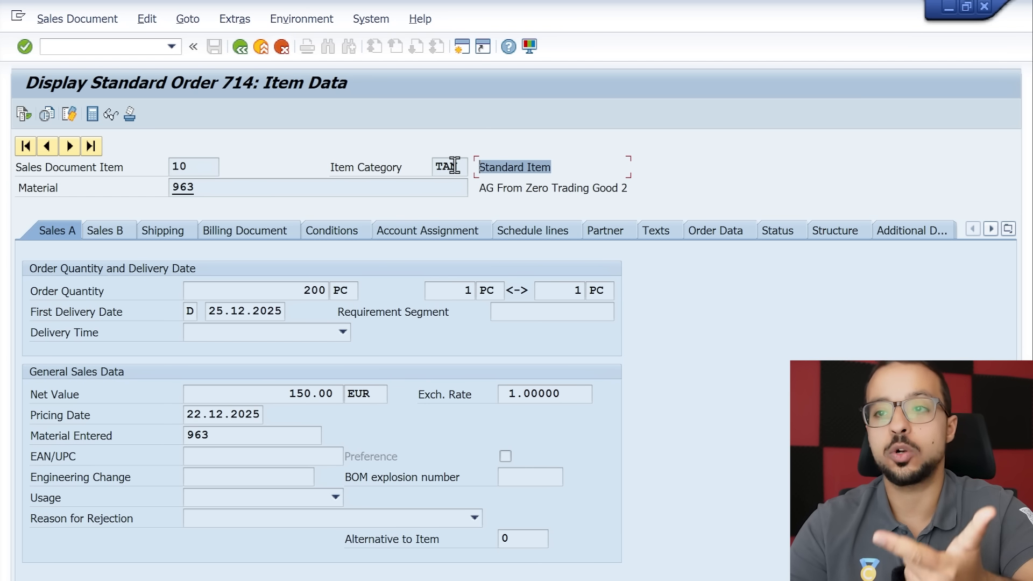
pyautogui.rightClick(443, 167)
pyautogui.click(462, 180)
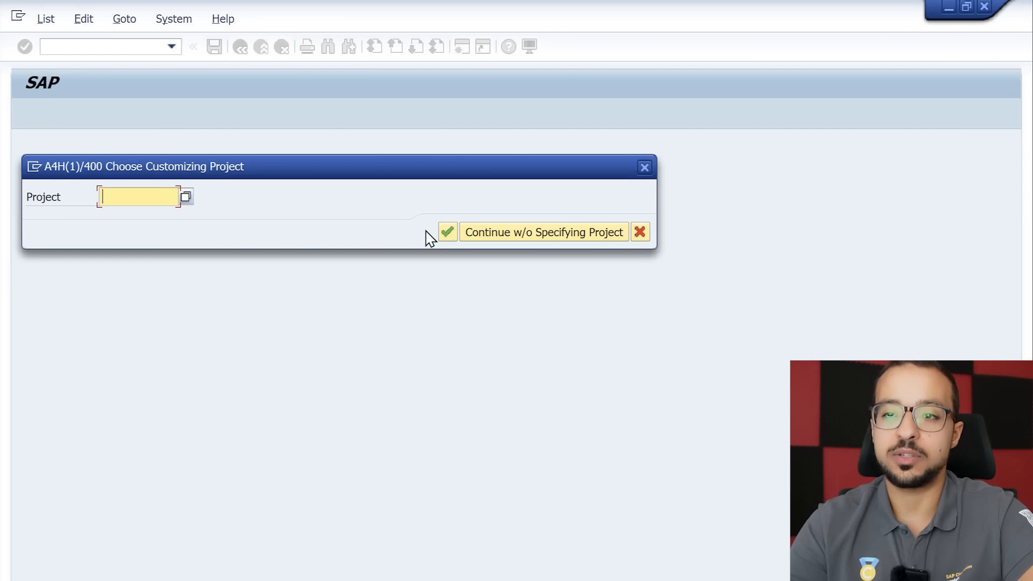
pyautogui.click(521, 232)
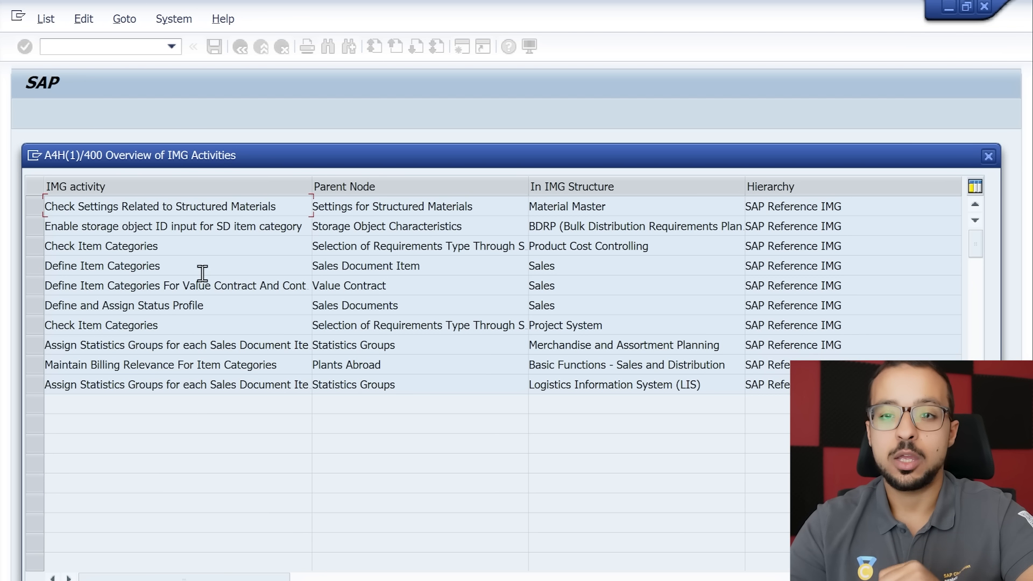
# Choose the Define Item Categories activity under Sales Document Item, locate it in the IMG structure, and execute it.
pyautogui.moveTo(454, 268); pyautogui.dragTo(306, 263)
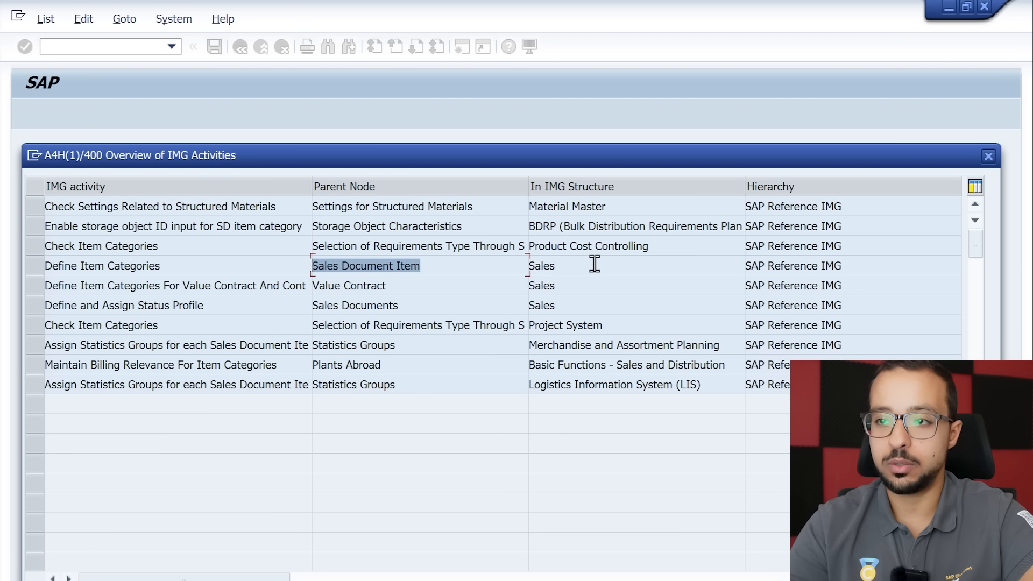
pyautogui.moveTo(594, 263); pyautogui.dragTo(527, 266)
pyautogui.moveTo(183, 268); pyautogui.dragTo(45, 266)
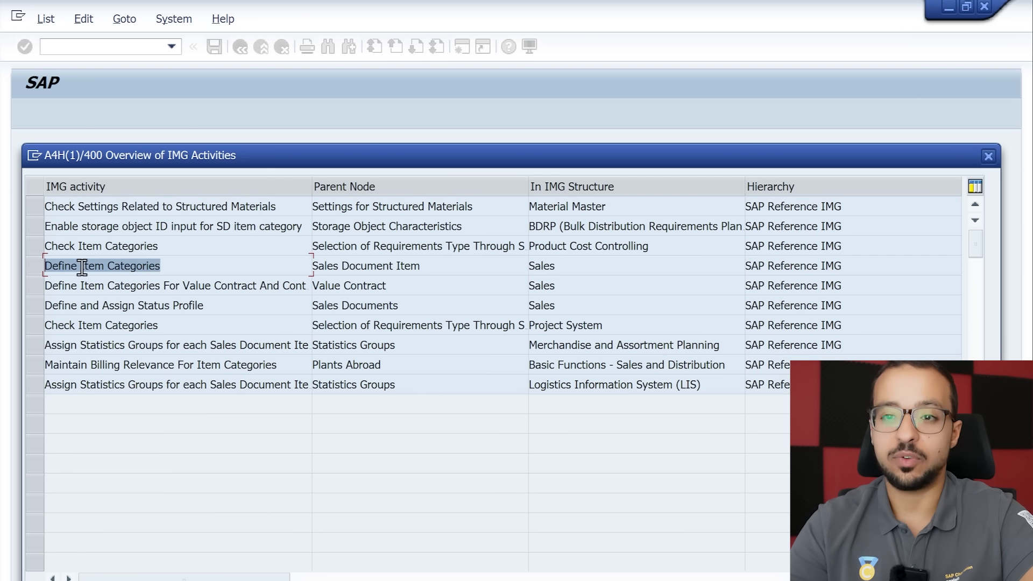
pyautogui.doubleClick(113, 266)
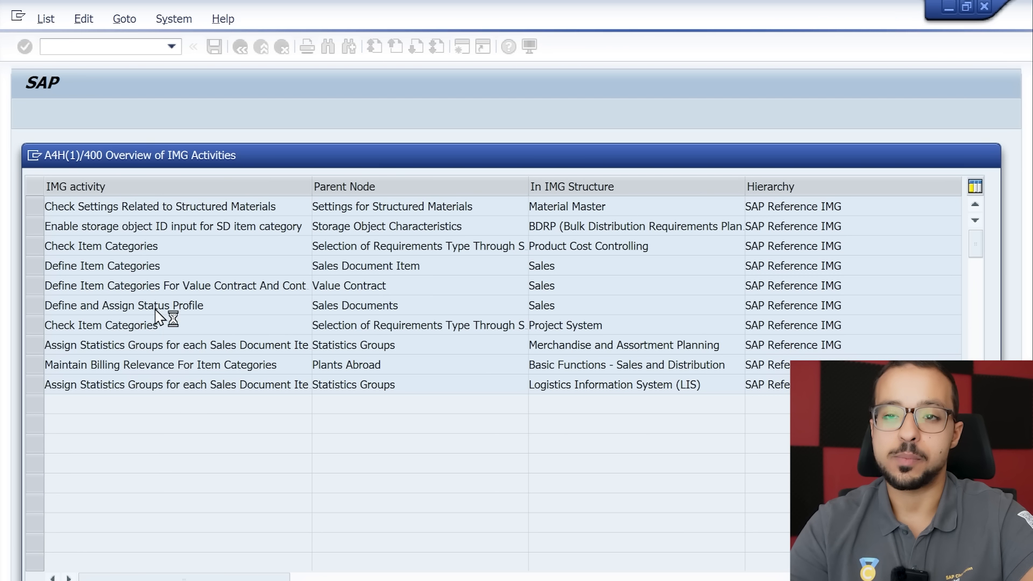
pyautogui.scroll(4, 287, 353)
pyautogui.scroll(3, 295, 367)
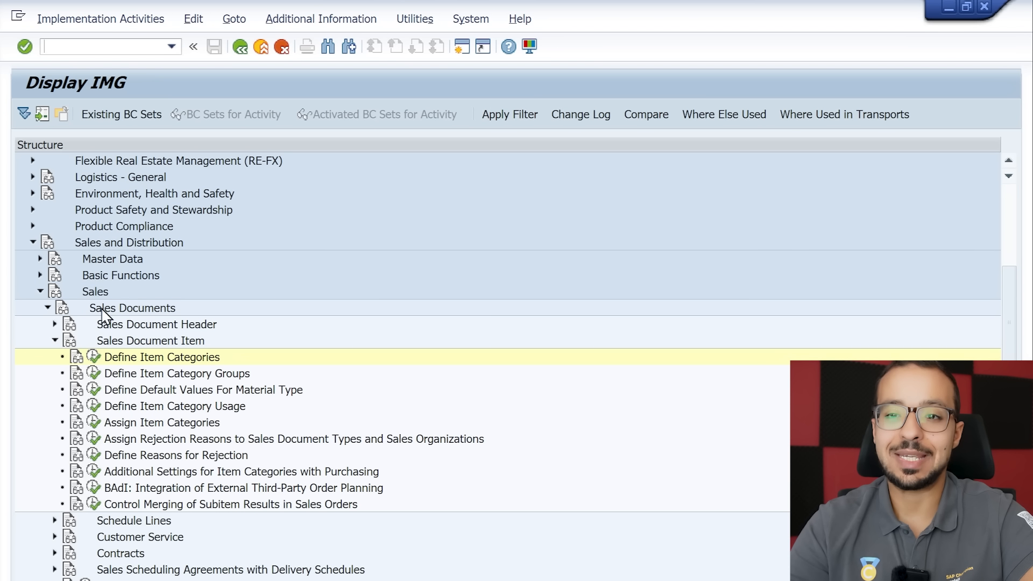
pyautogui.click(138, 363)
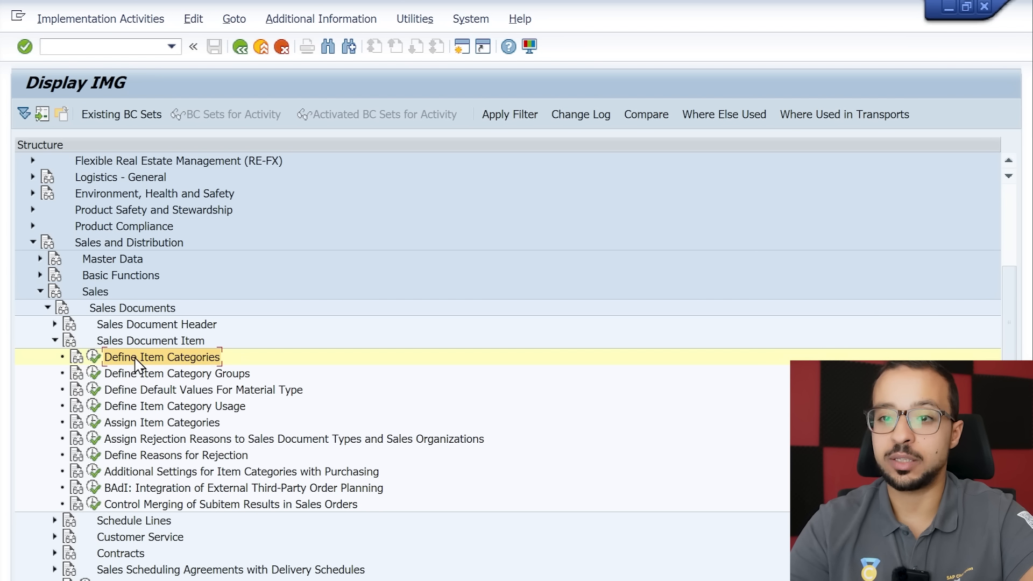
pyautogui.click(94, 357)
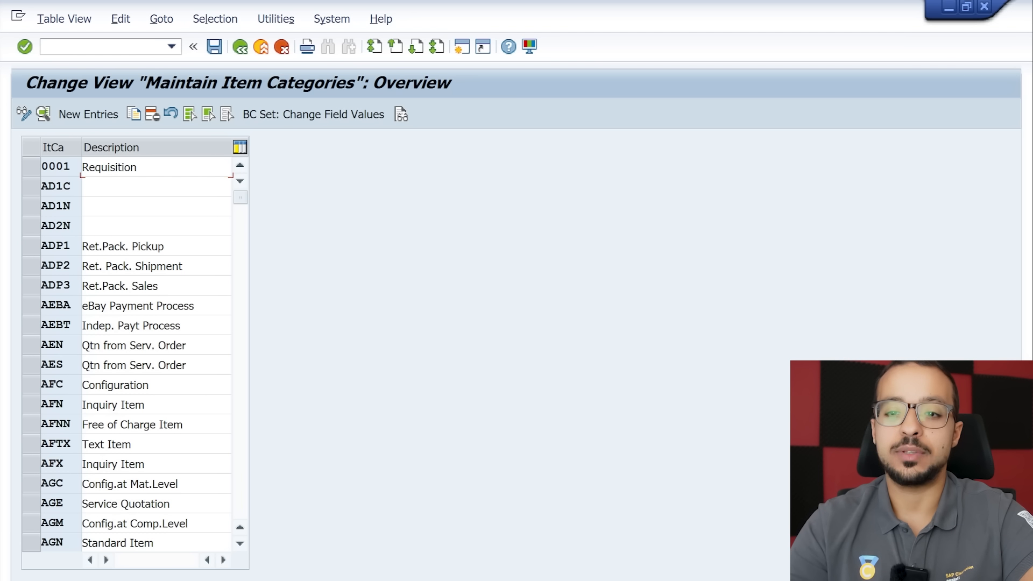
# Find item category TAN in the item category overview and open its details.
pyautogui.write('ta')
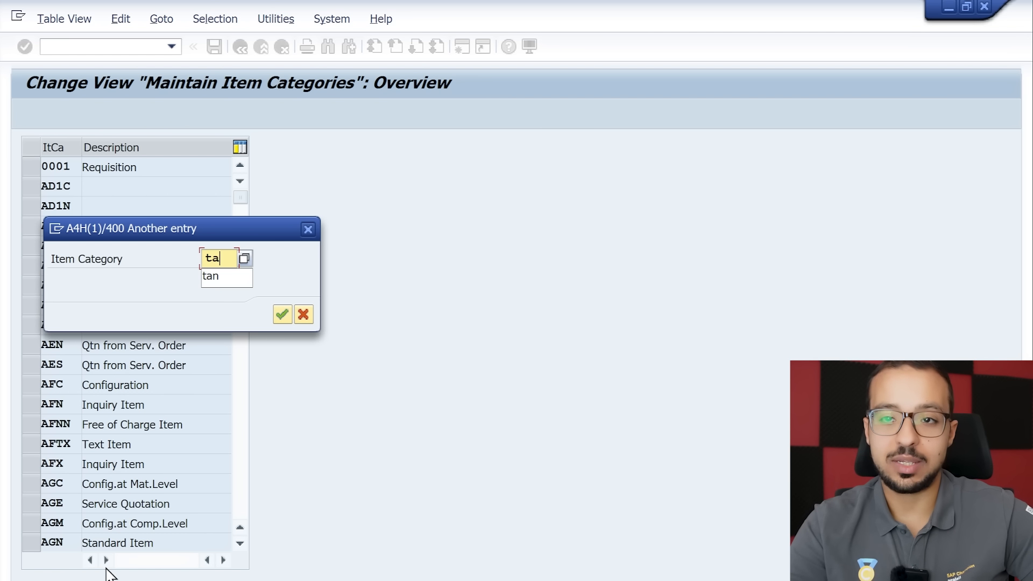
pyautogui.write('n')
pyautogui.press('Return')
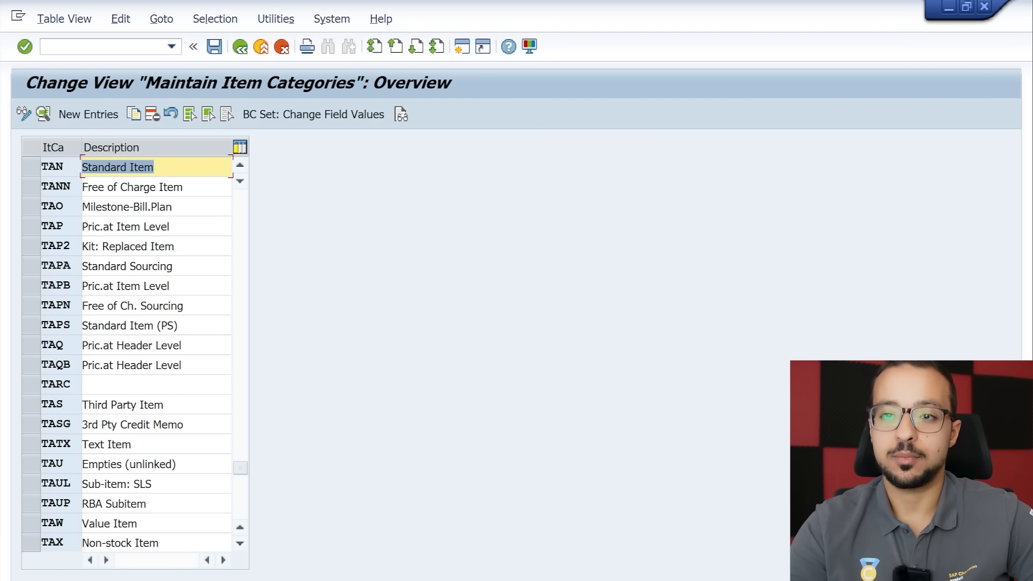
pyautogui.doubleClick(59, 167)
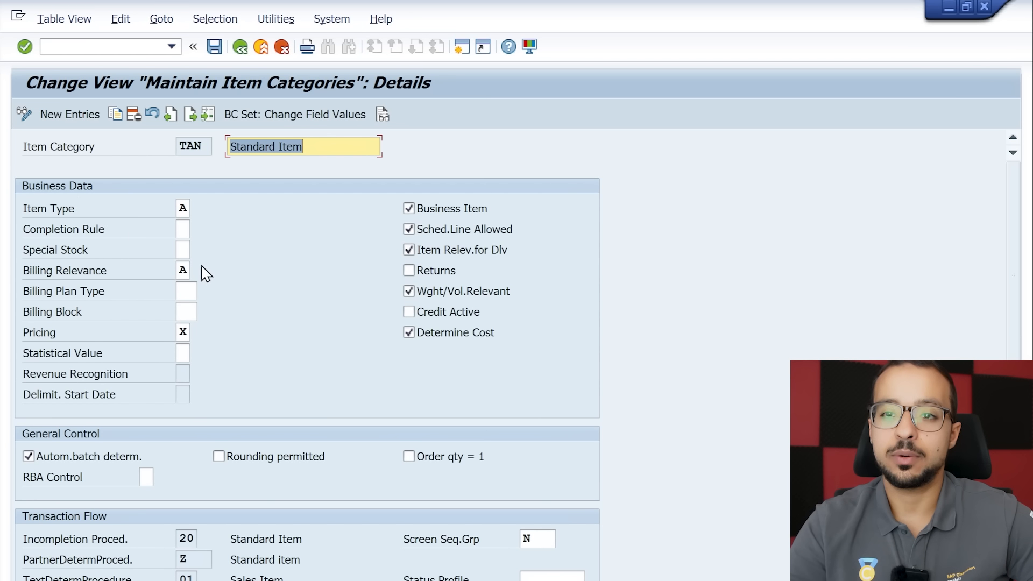
# Examine the possible Billing Relevance values for TAN, comparing delivery-related option A with order-related option B, and close the list.
pyautogui.click(134, 274)
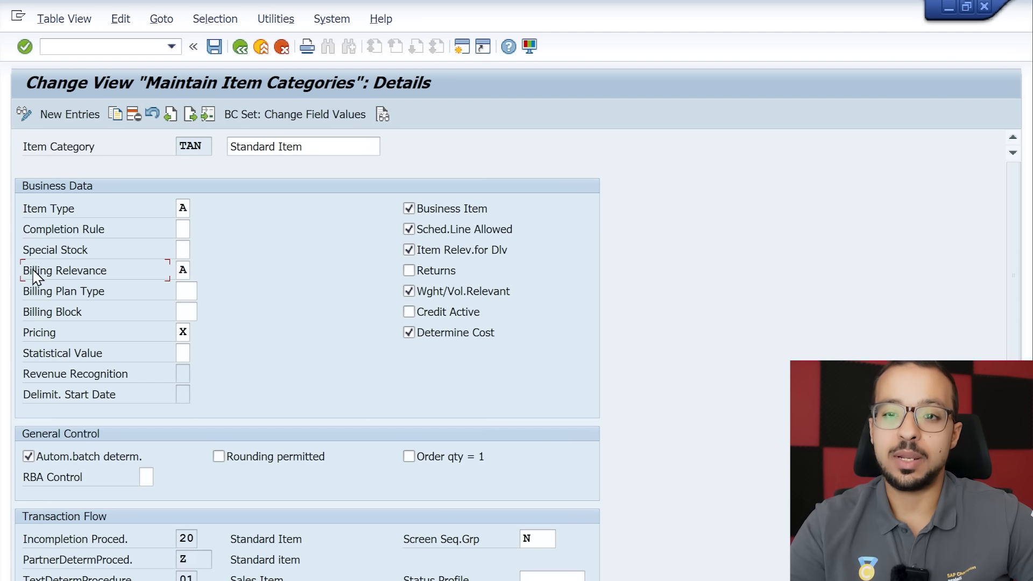
pyautogui.click(183, 270)
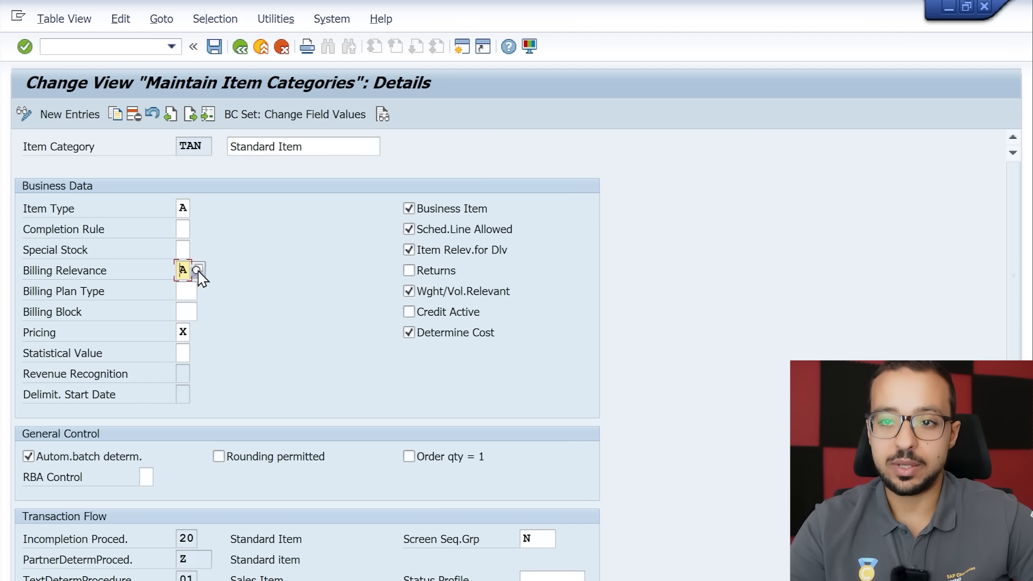
pyautogui.click(197, 270)
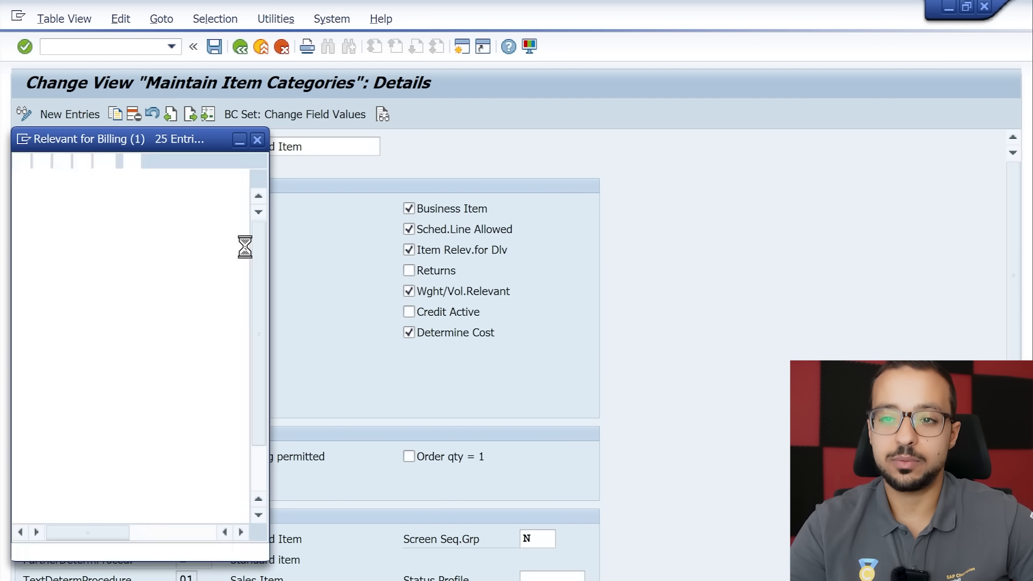
pyautogui.moveTo(183, 139); pyautogui.dragTo(401, 165)
pyautogui.click(314, 239)
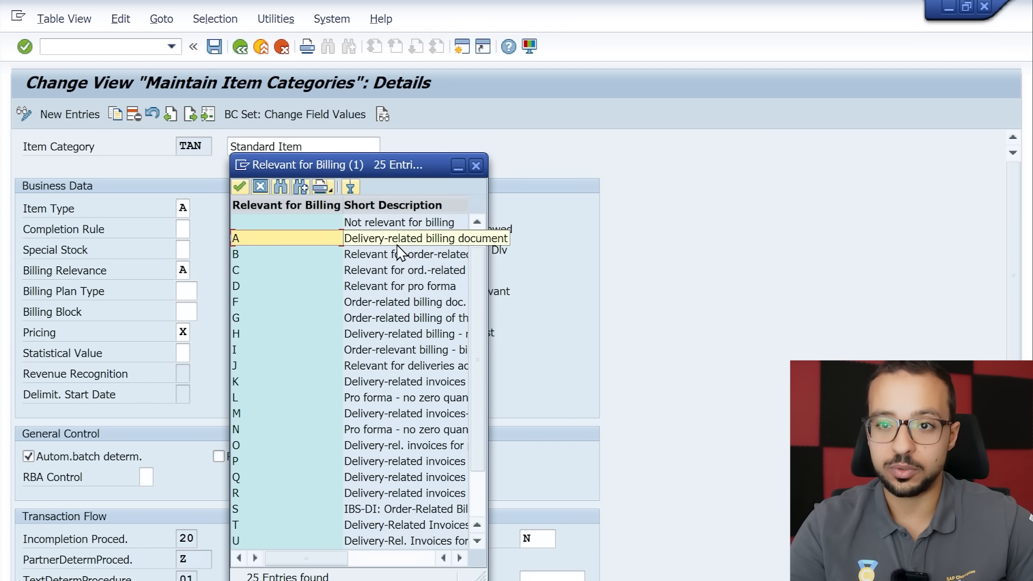
pyautogui.click(335, 255)
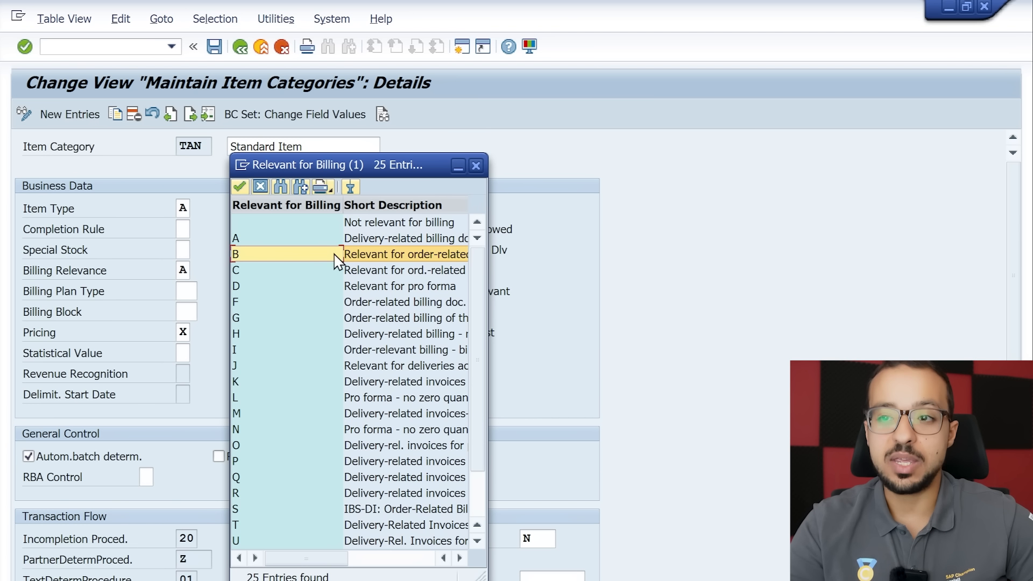
pyautogui.moveTo(489, 265); pyautogui.dragTo(657, 256)
pyautogui.click(461, 257)
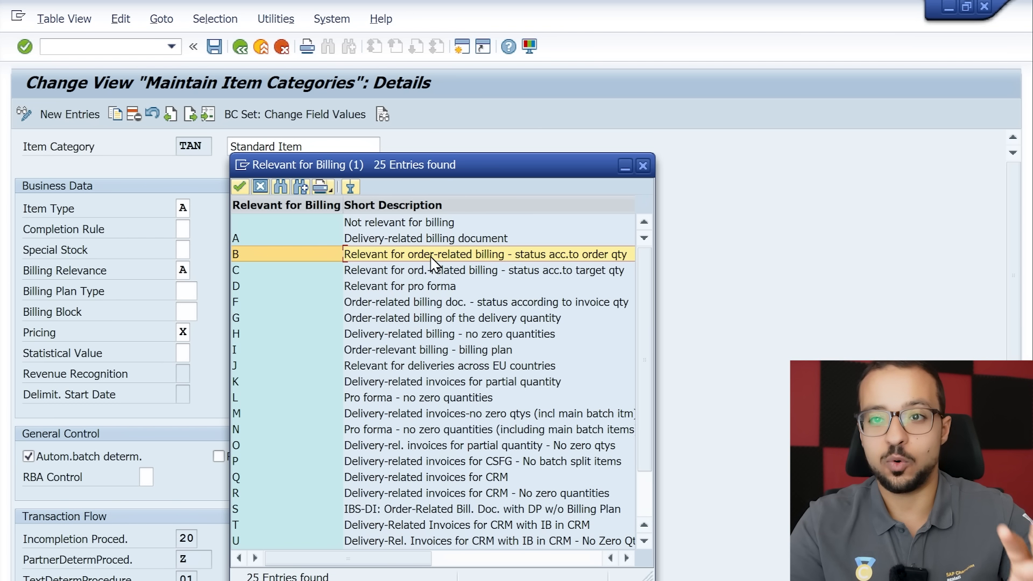
pyautogui.click(437, 241)
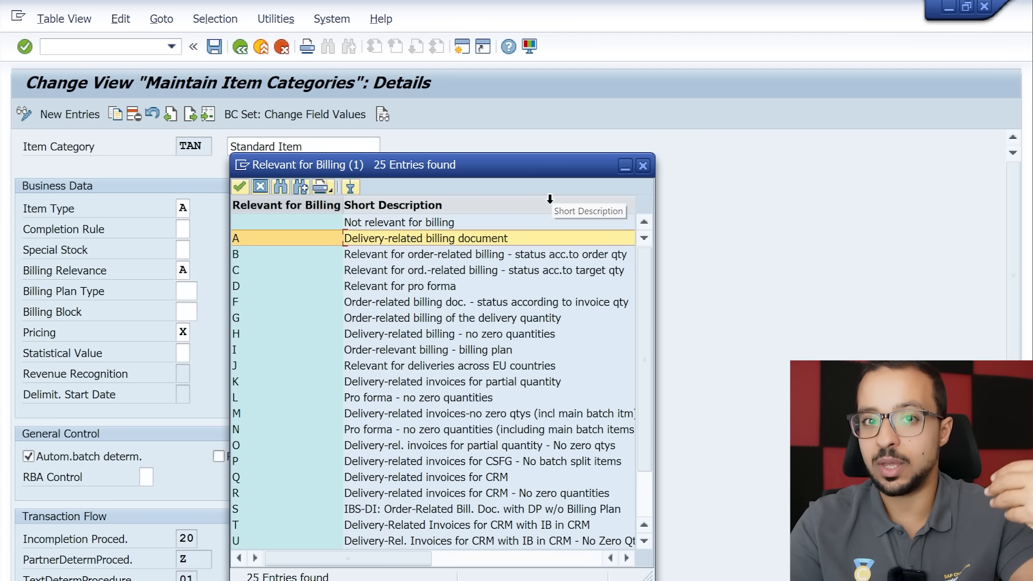
pyautogui.click(642, 166)
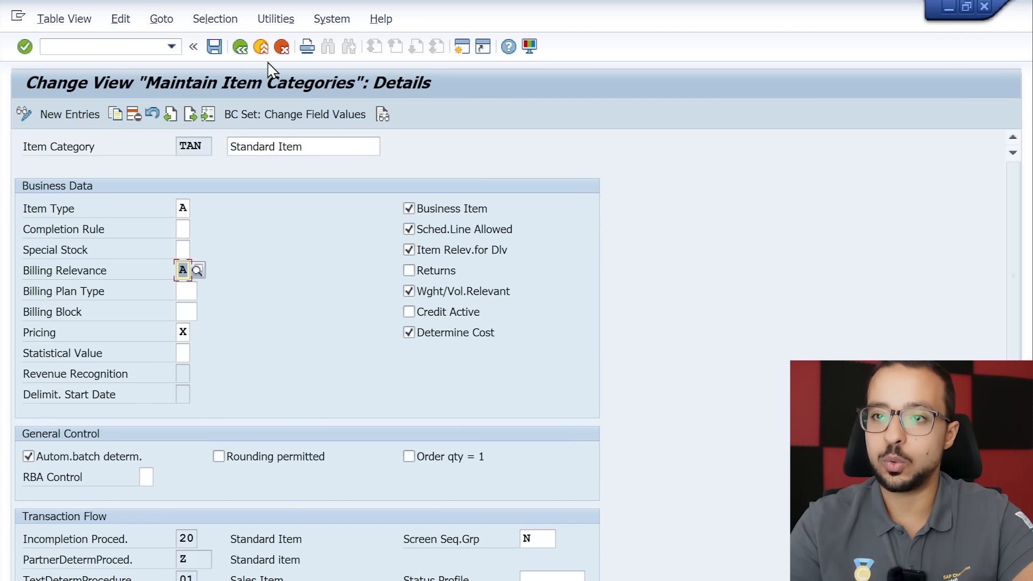
# Exit customizing, start billing document creation with /nvf01 from the document flow, and clear the first document entry.
pyautogui.click(262, 49)
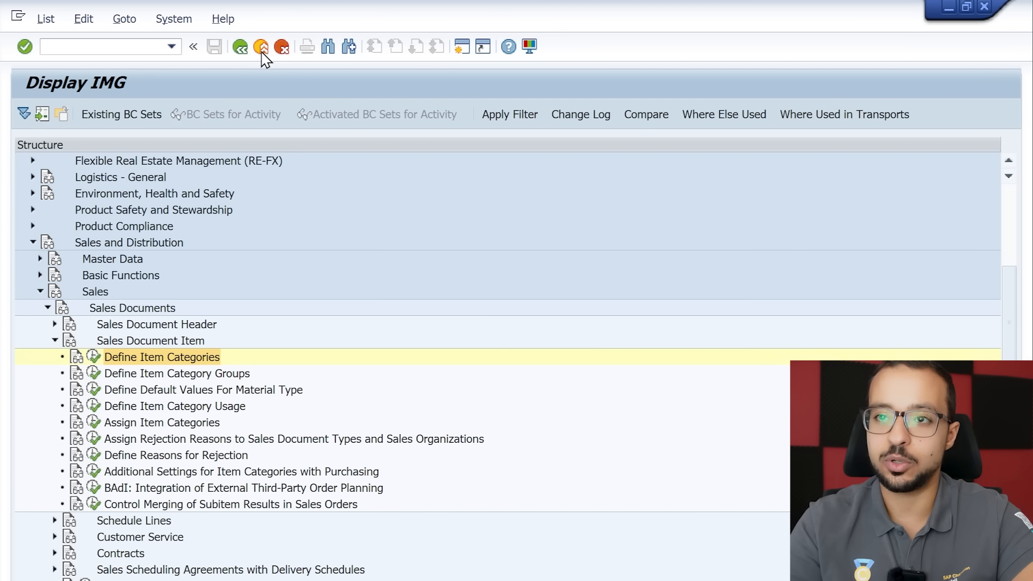
pyautogui.click(261, 50)
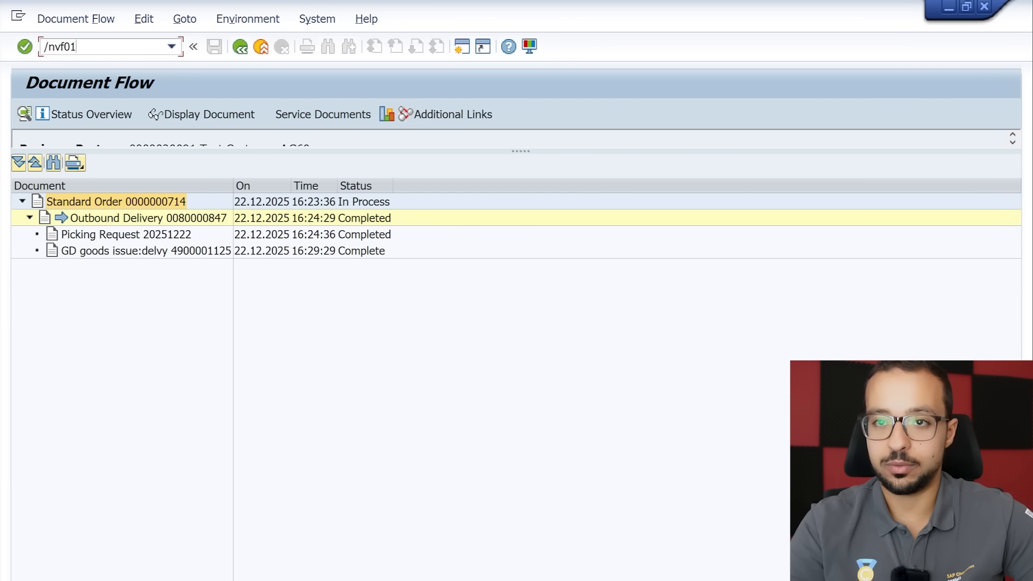
pyautogui.press('Return')
pyautogui.press('Delete')
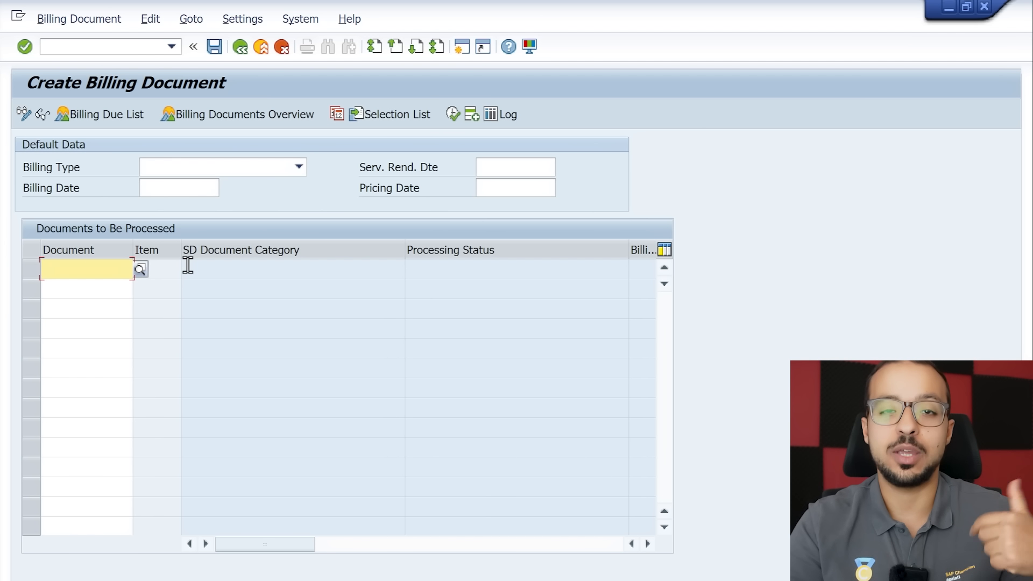
# Open the standard order in a new session with /ova03, acknowledge the subsequent-documents notice, and copy the outbound delivery number from its document flow.
pyautogui.click(91, 44)
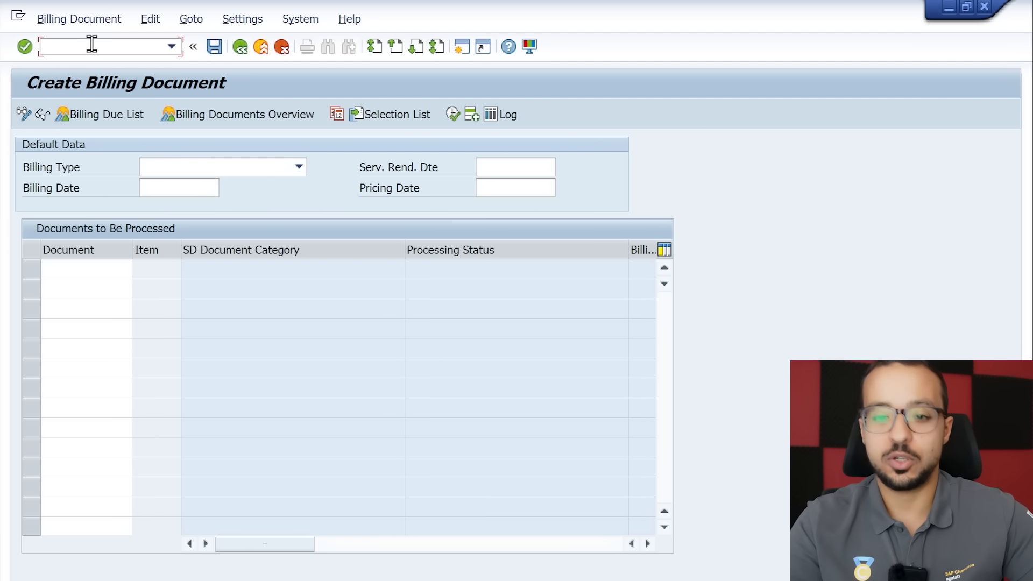
pyautogui.write('/ova03')
pyautogui.press('Return')
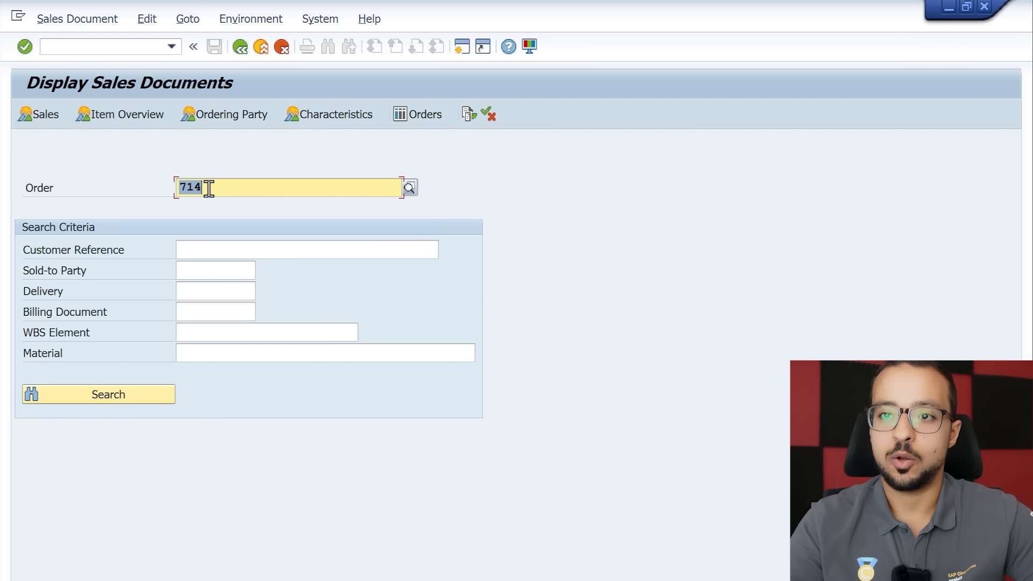
pyautogui.press('Return')
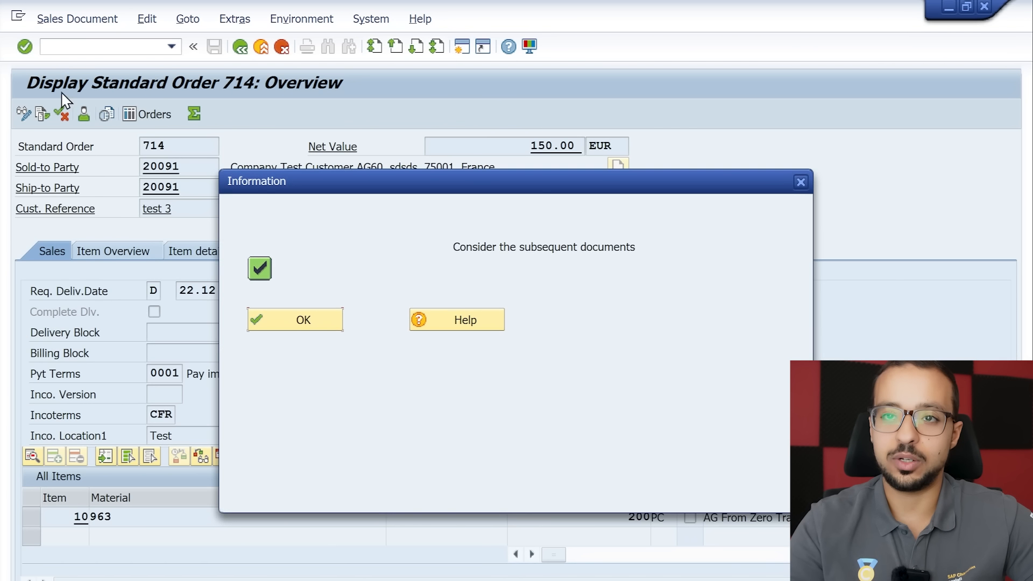
pyautogui.click(285, 317)
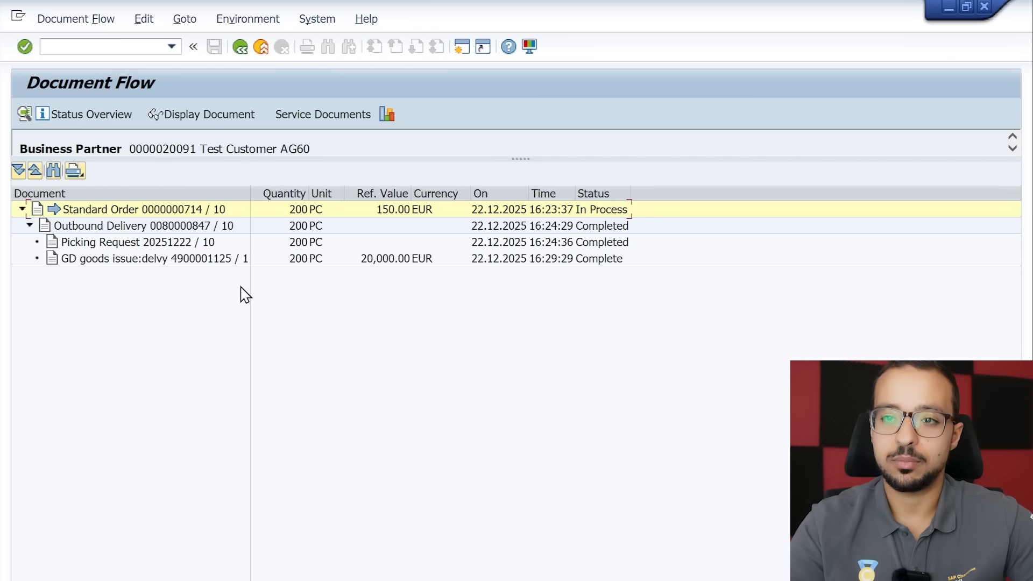
pyautogui.doubleClick(150, 227)
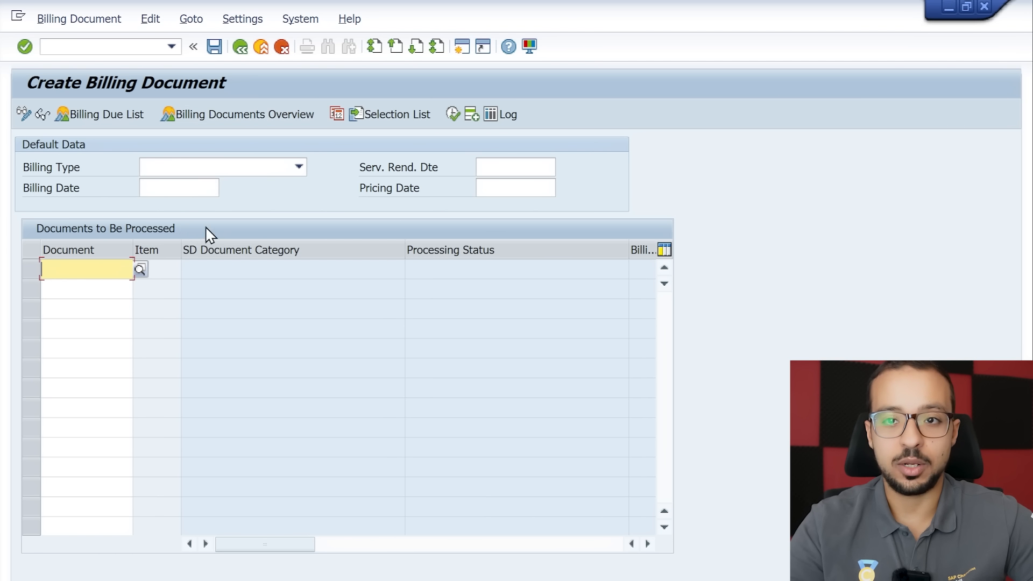
# Enter the outbound delivery as the document to bill, view its billing items overview, and return to the document list without saving.
pyautogui.hotkey('ctrl', 'v')
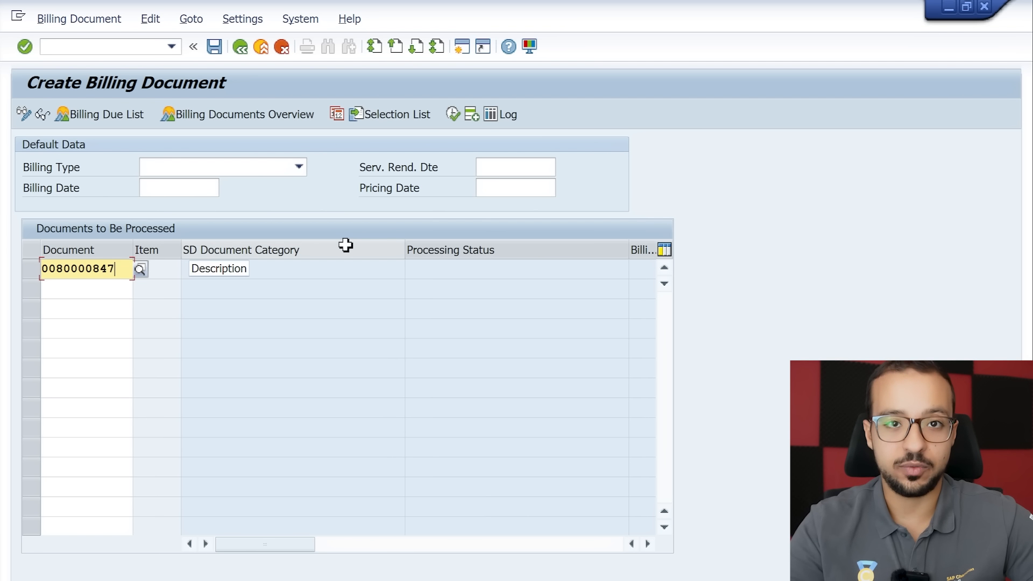
pyautogui.press('Return')
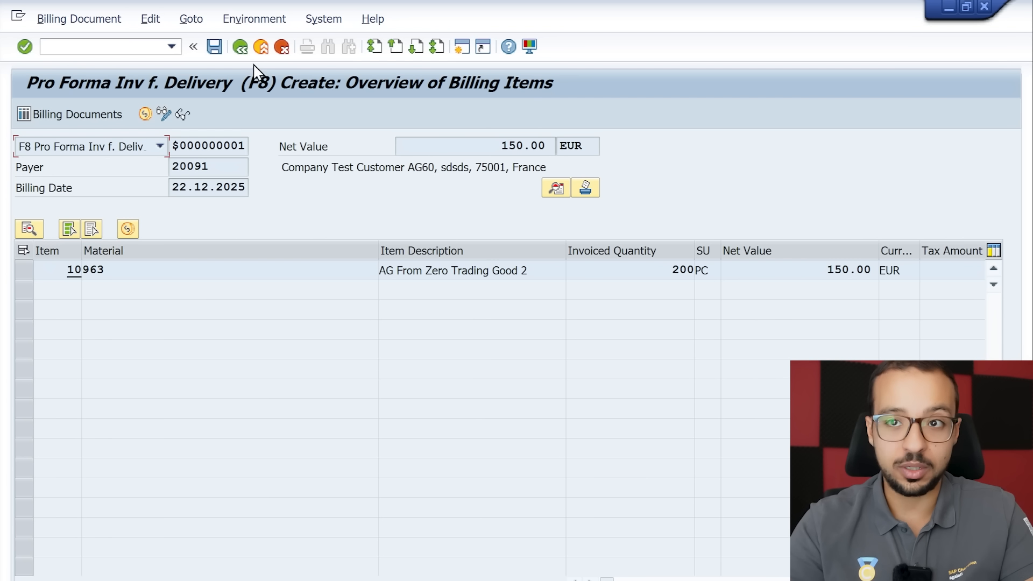
pyautogui.click(241, 52)
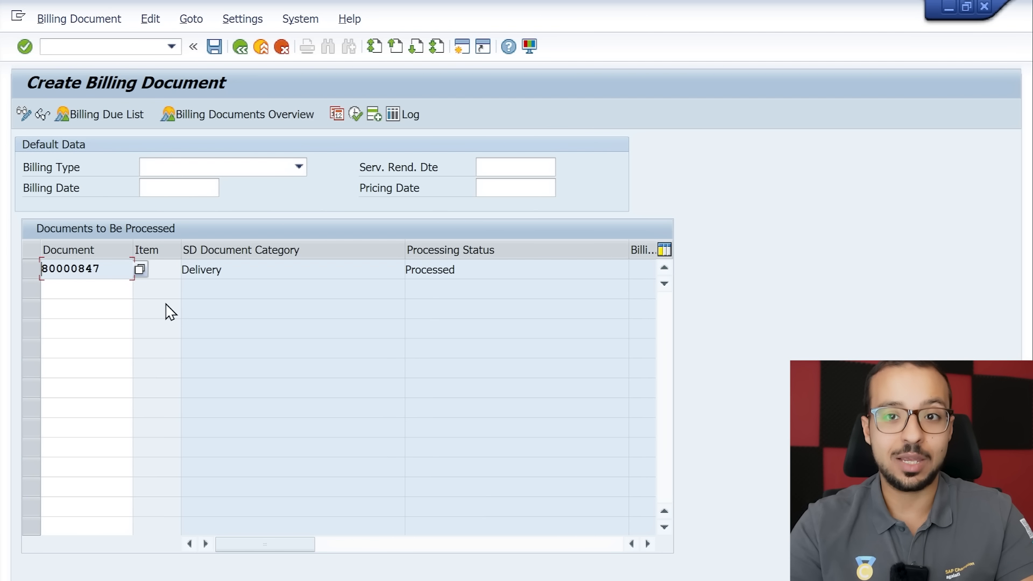
pyautogui.click(33, 272)
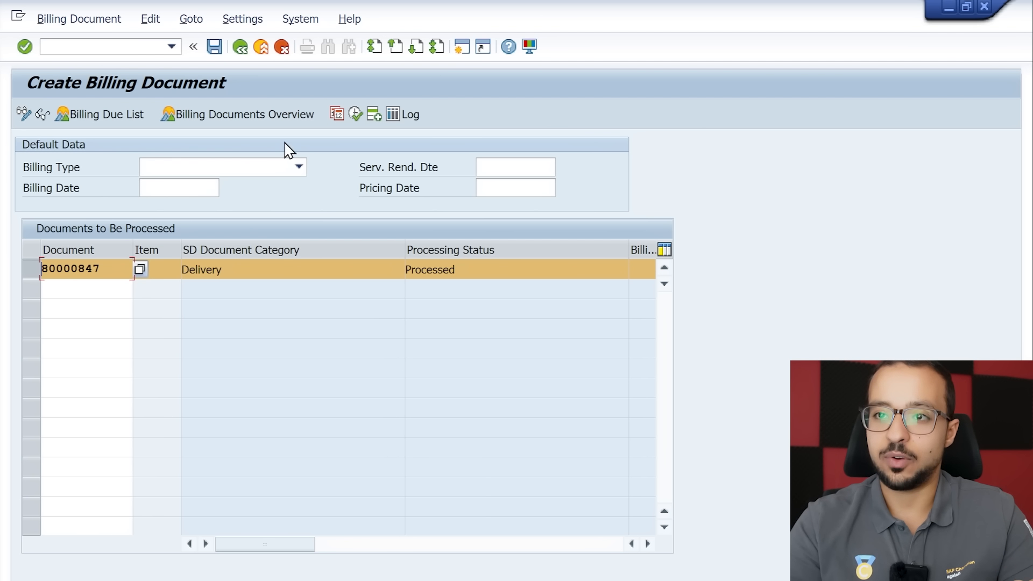
# Restart billing document creation with /nvf01, try to bill the sales order directly, and examine the log for the reason.
pyautogui.click(123, 47)
pyautogui.write('/')
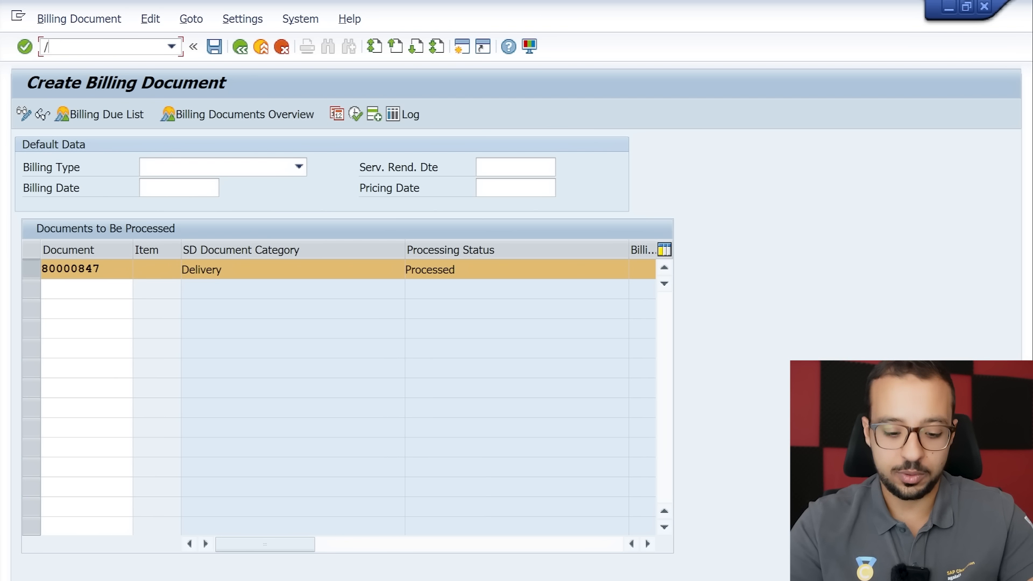
pyautogui.write('nvf01')
pyautogui.press('Return')
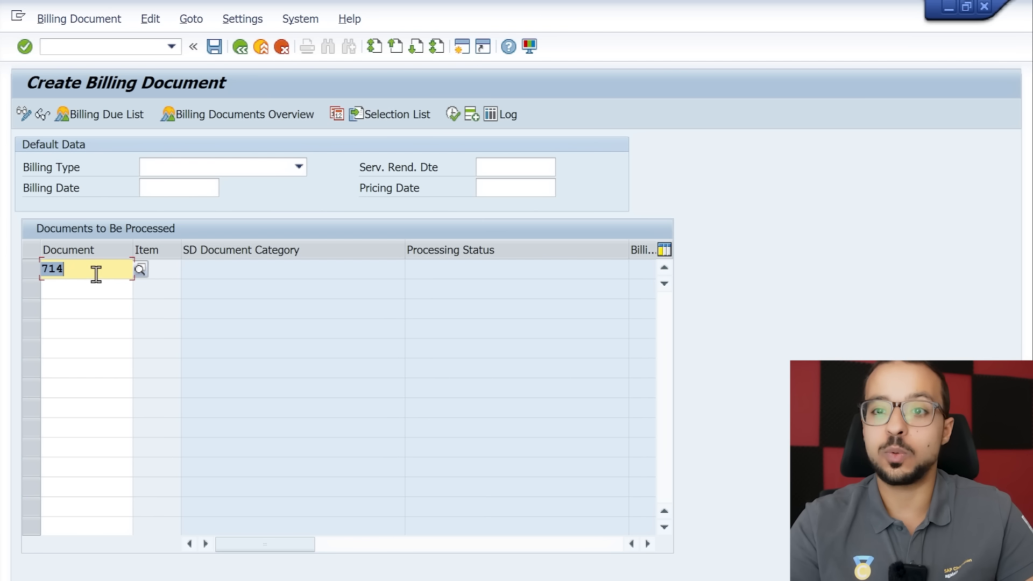
pyautogui.press('Return')
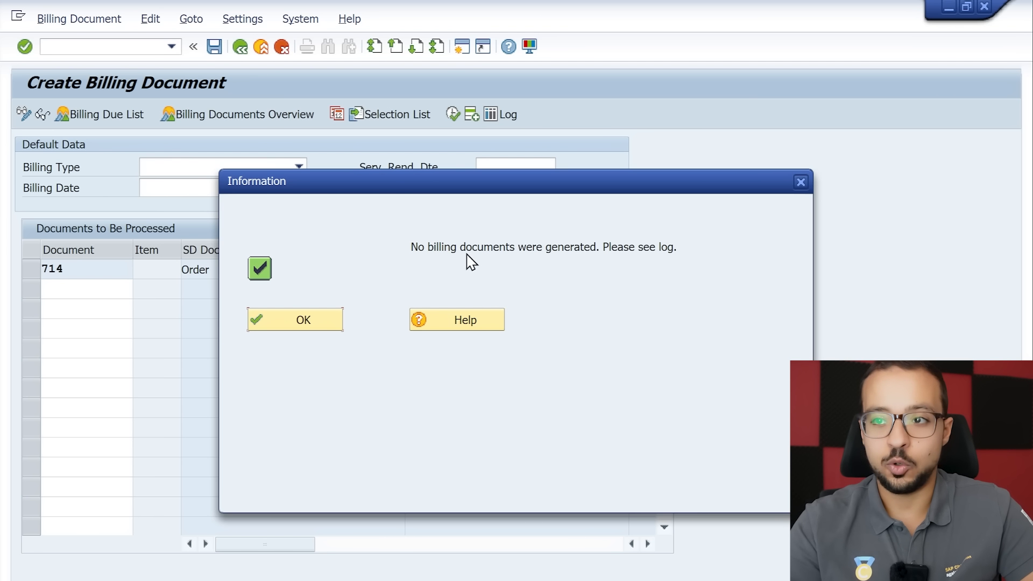
pyautogui.click(301, 328)
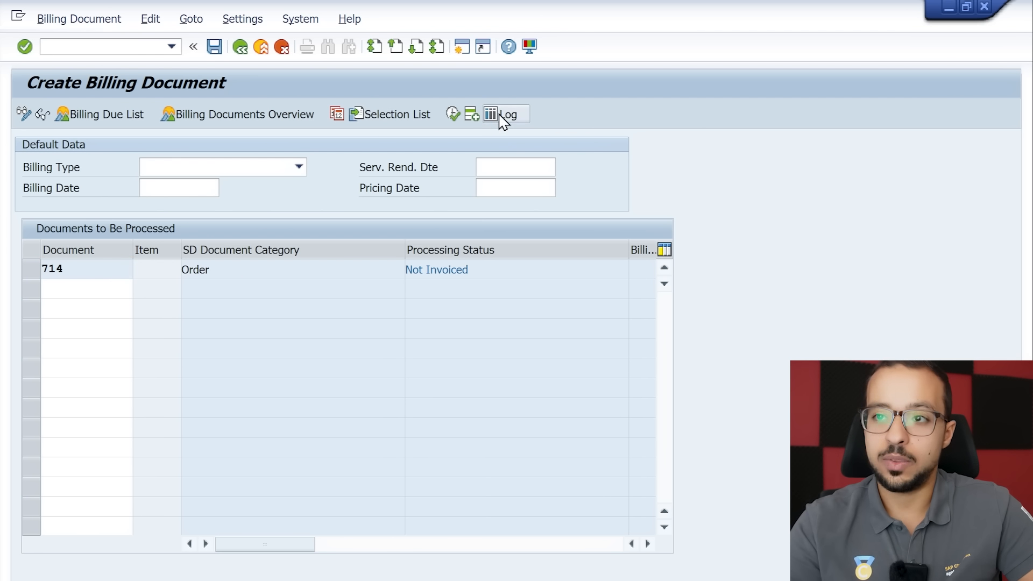
pyautogui.click(502, 120)
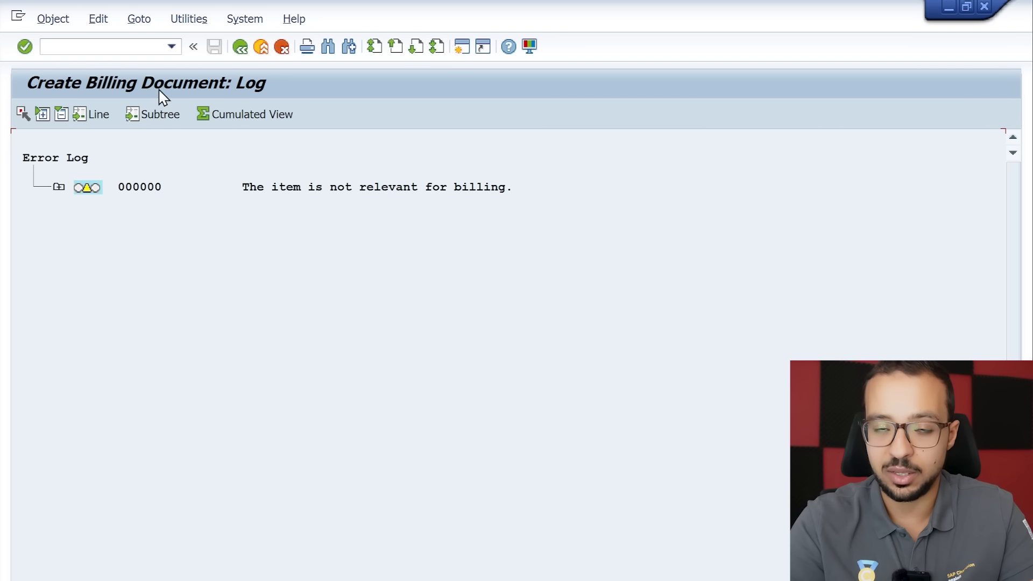
pyautogui.click(238, 50)
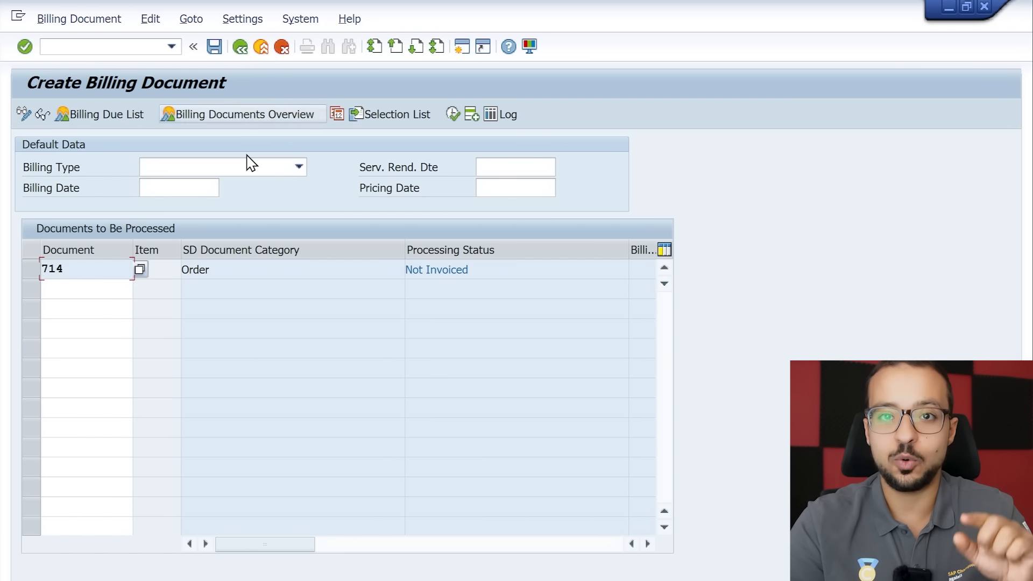
# Restart billing document creation and process the outbound delivery number in place of the sales order to create the pro forma invoice (F8).
pyautogui.click(129, 50)
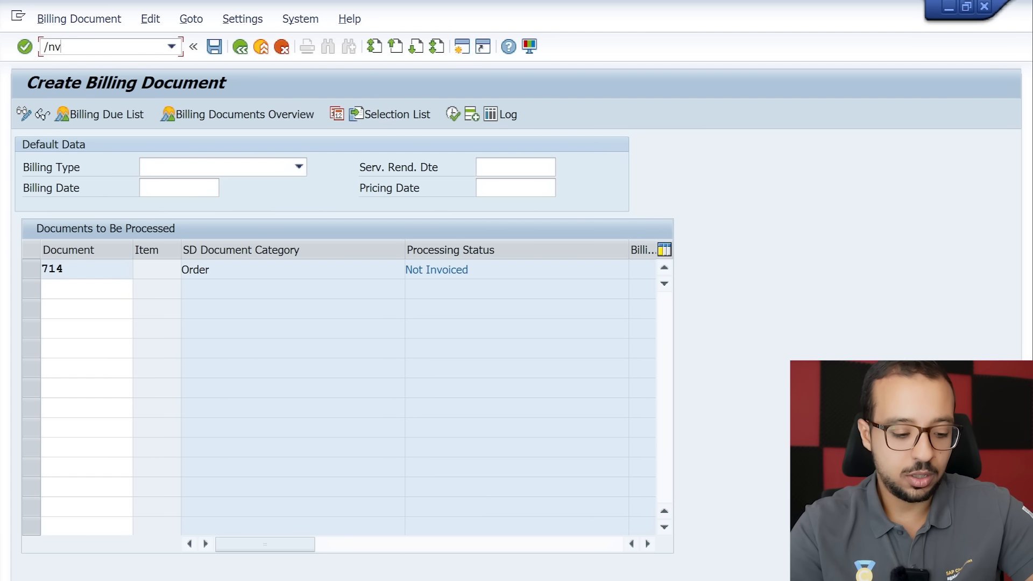
pyautogui.press('Return')
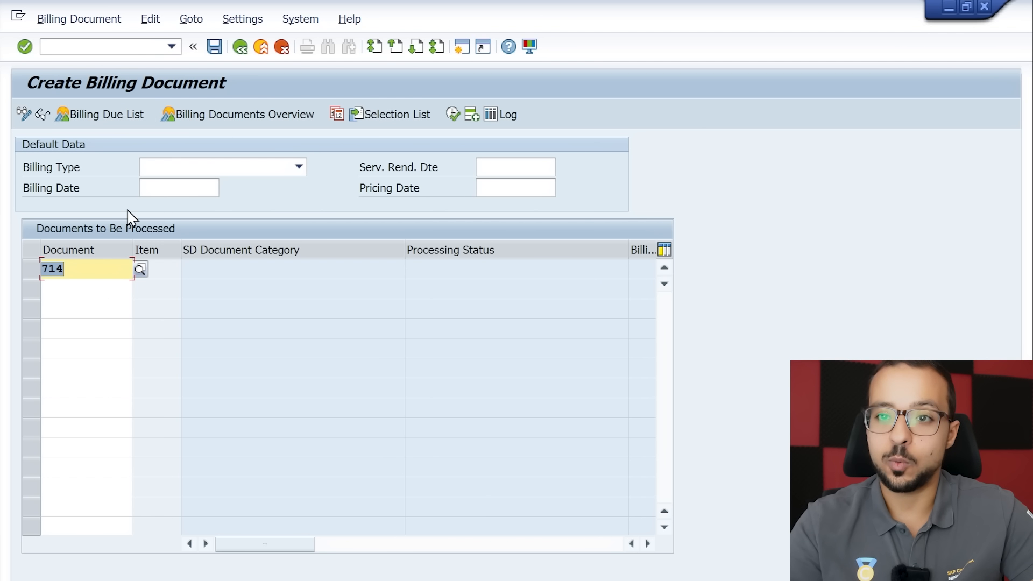
pyautogui.write('0080000847')
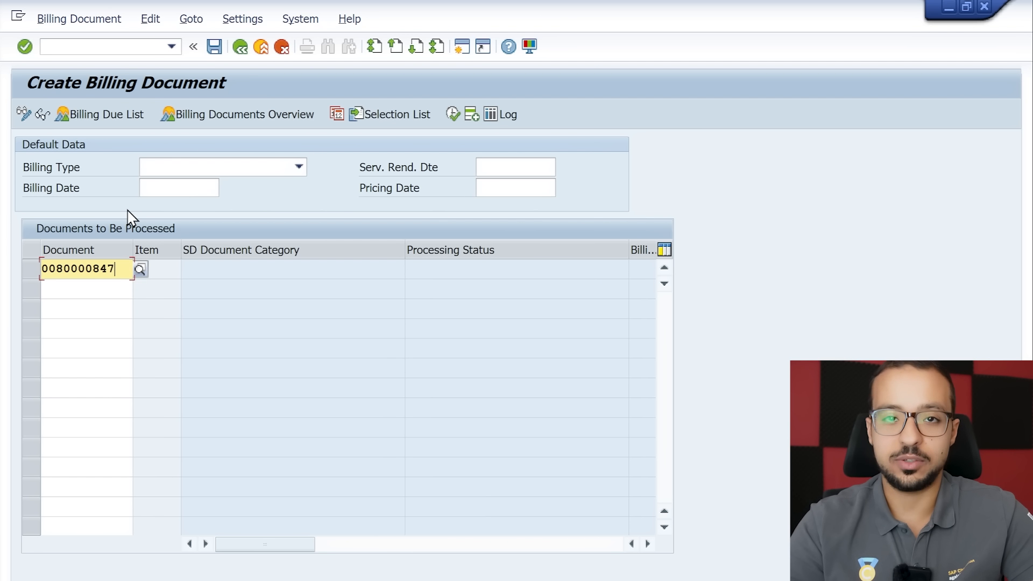
pyautogui.press('Return')
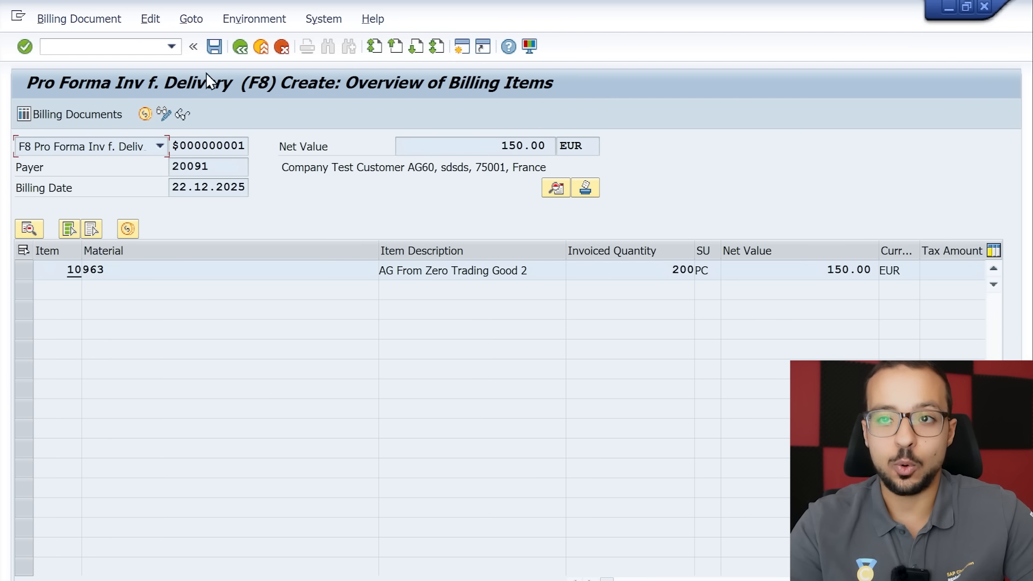
# Examine the pricing conditions of item 10 in the pro forma invoice and return to the billing items overview.
pyautogui.click(23, 270)
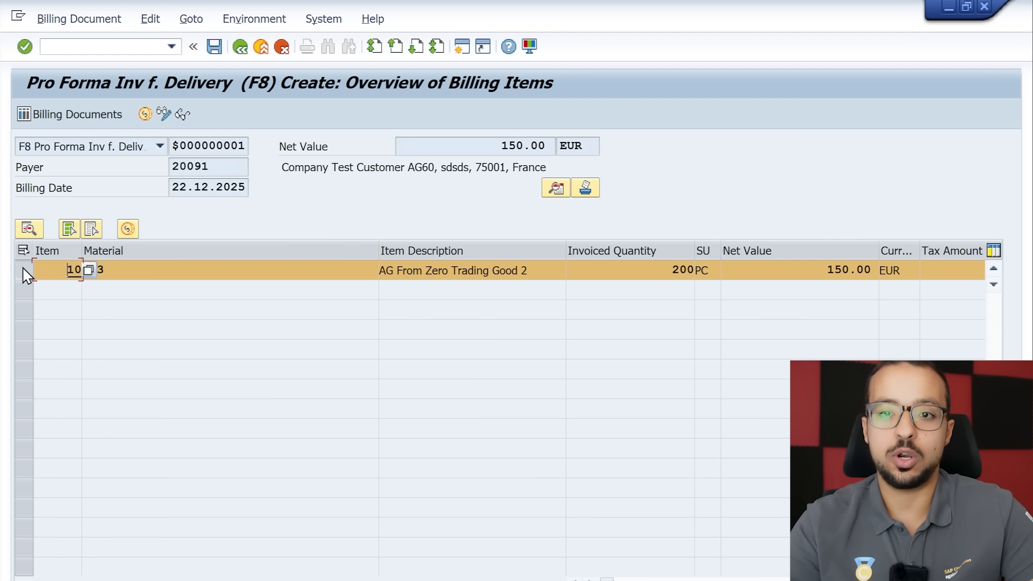
pyautogui.click(127, 247)
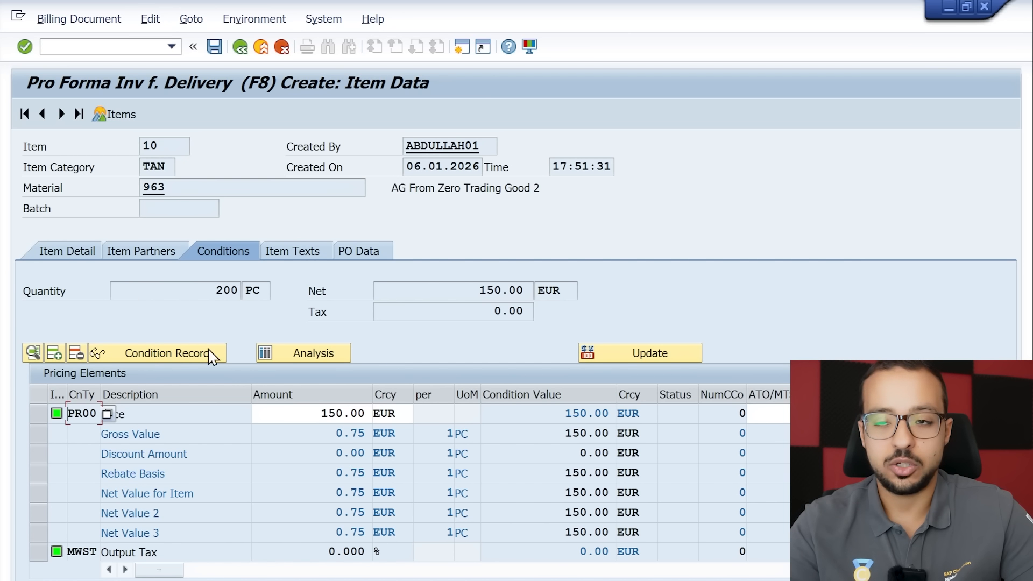
pyautogui.scroll(-3, 371, 433)
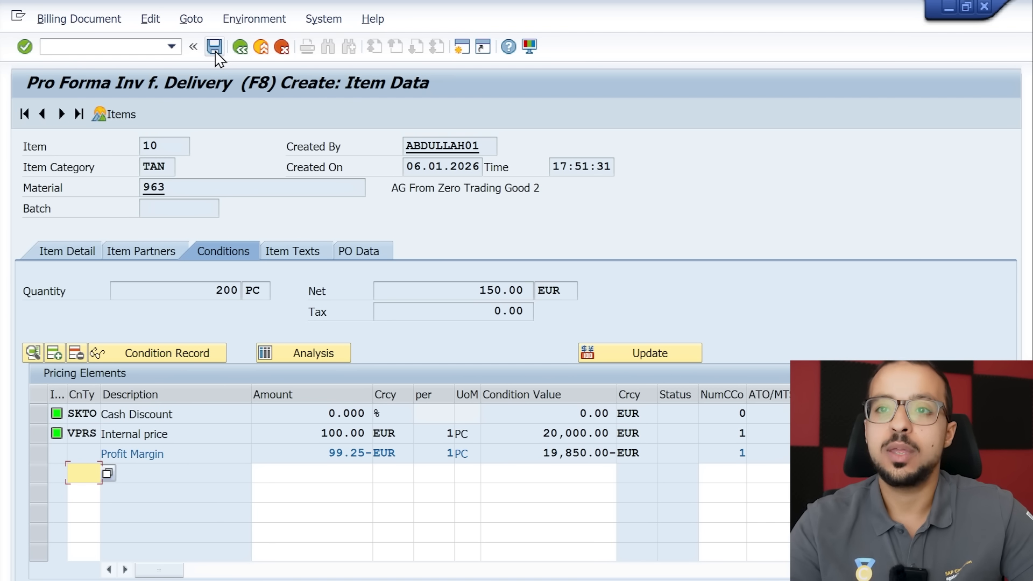
pyautogui.click(240, 47)
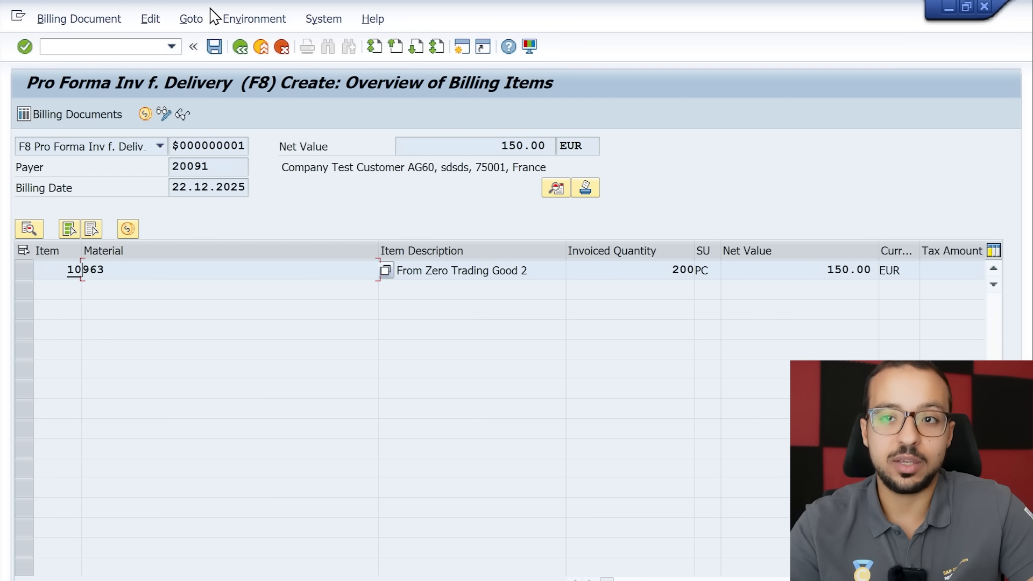
# Save the pro forma invoice, check the detailed help for the save message, and close both message windows.
pyautogui.click(214, 47)
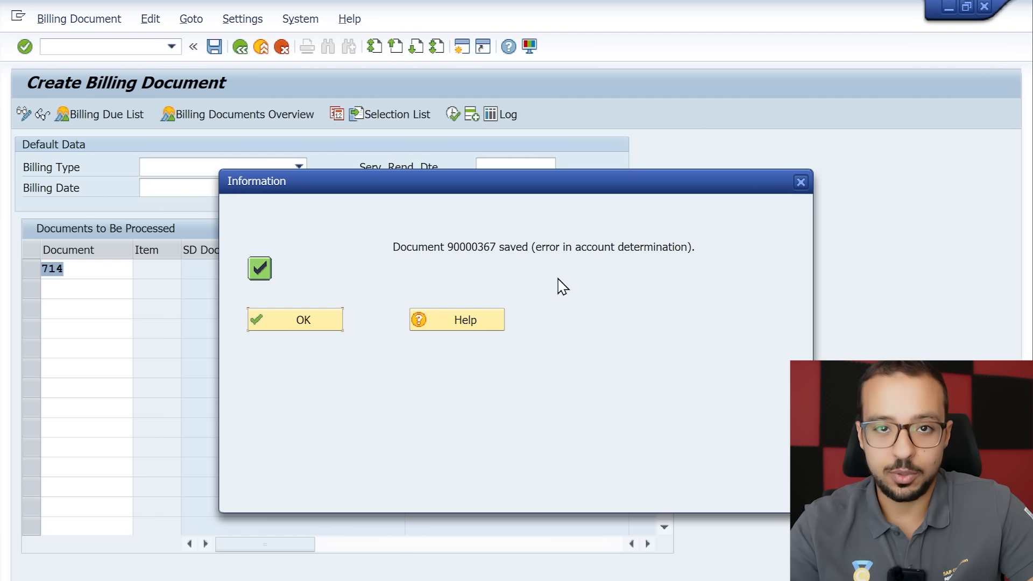
pyautogui.click(459, 324)
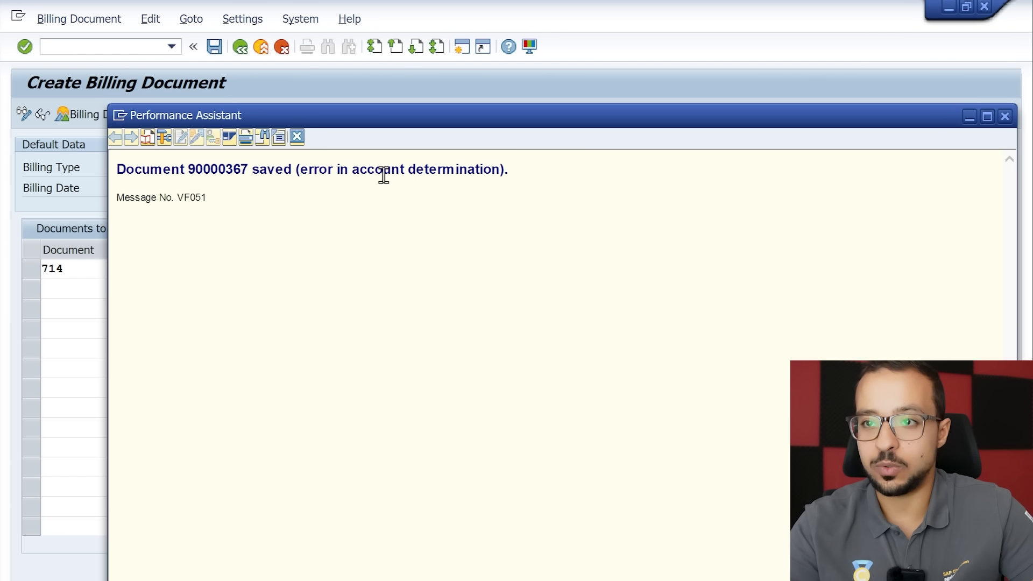
pyautogui.click(297, 138)
pyautogui.click(280, 328)
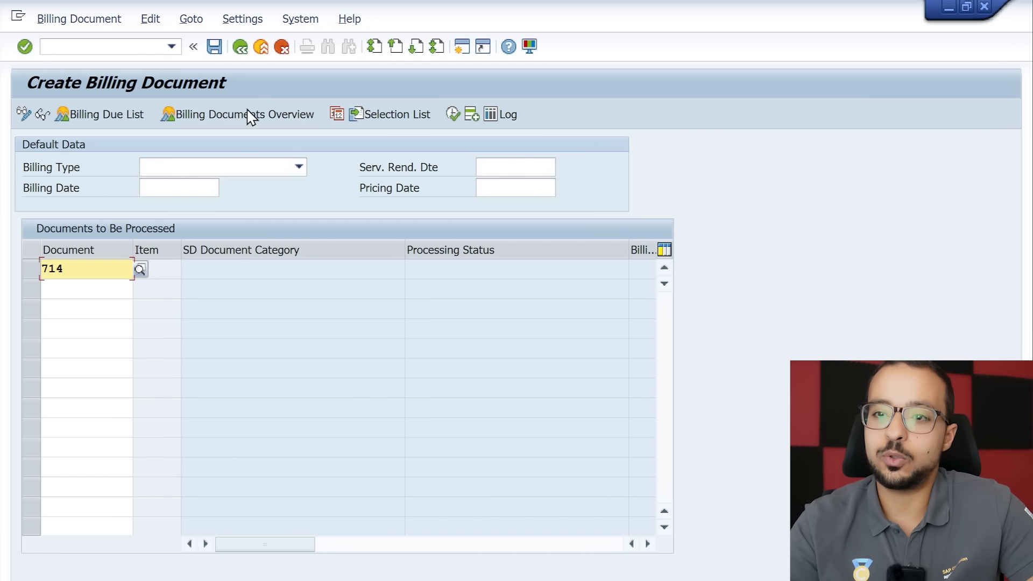
# Open the change screen for the saved billing document, release the document to accounting, and acknowledge the message.
pyautogui.click(92, 21)
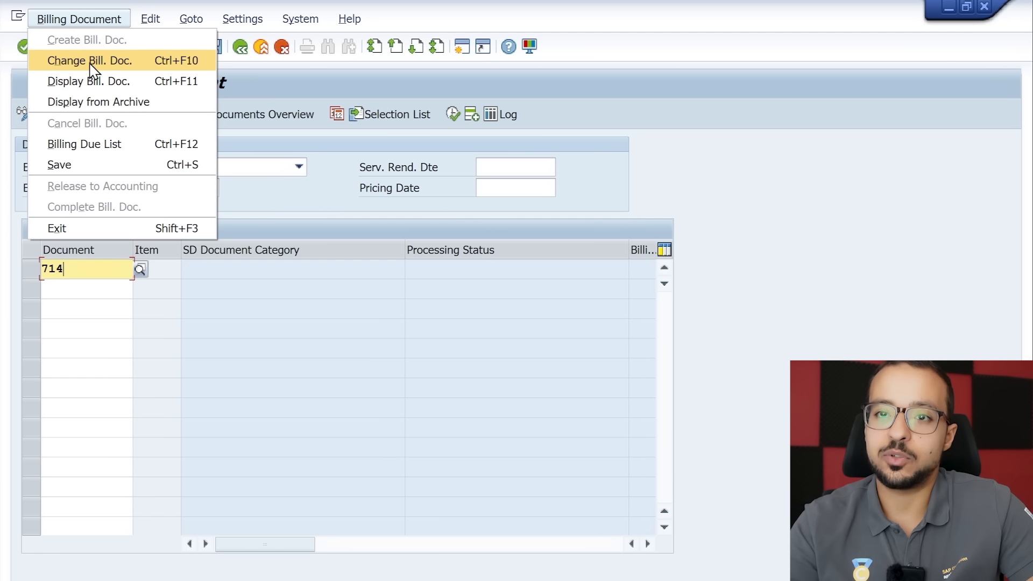
pyautogui.click(86, 82)
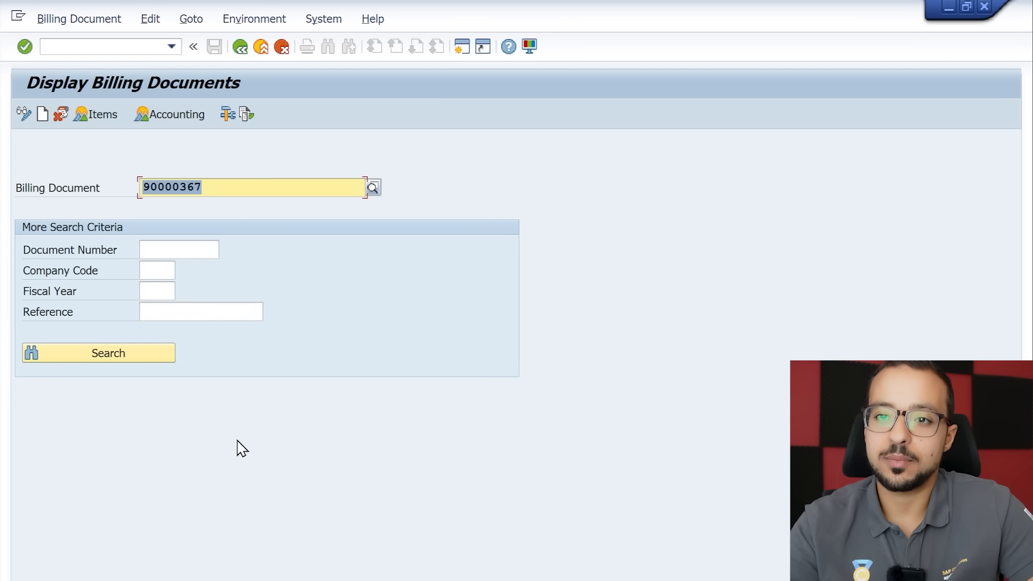
pyautogui.click(76, 18)
pyautogui.click(86, 59)
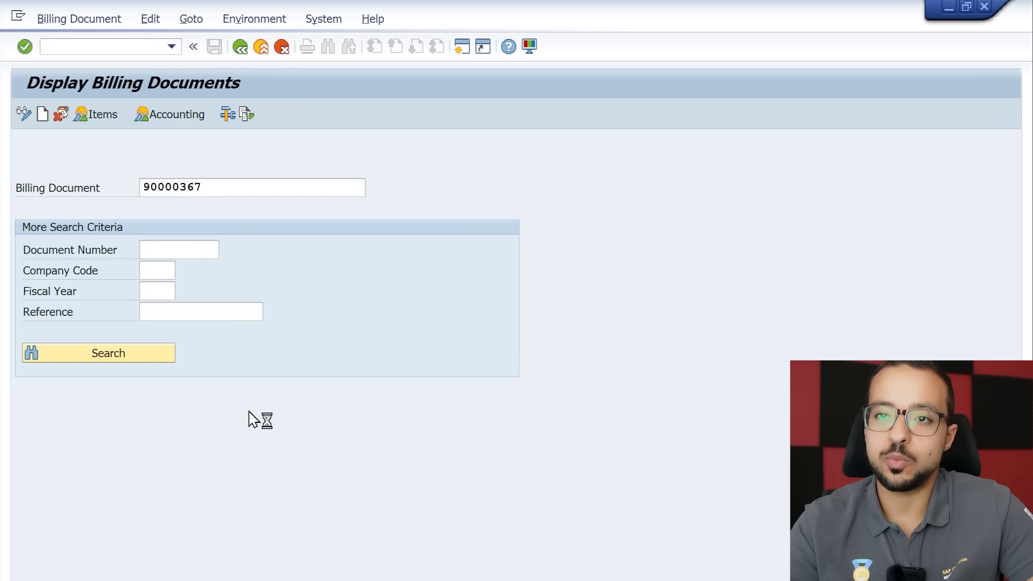
pyautogui.click(267, 116)
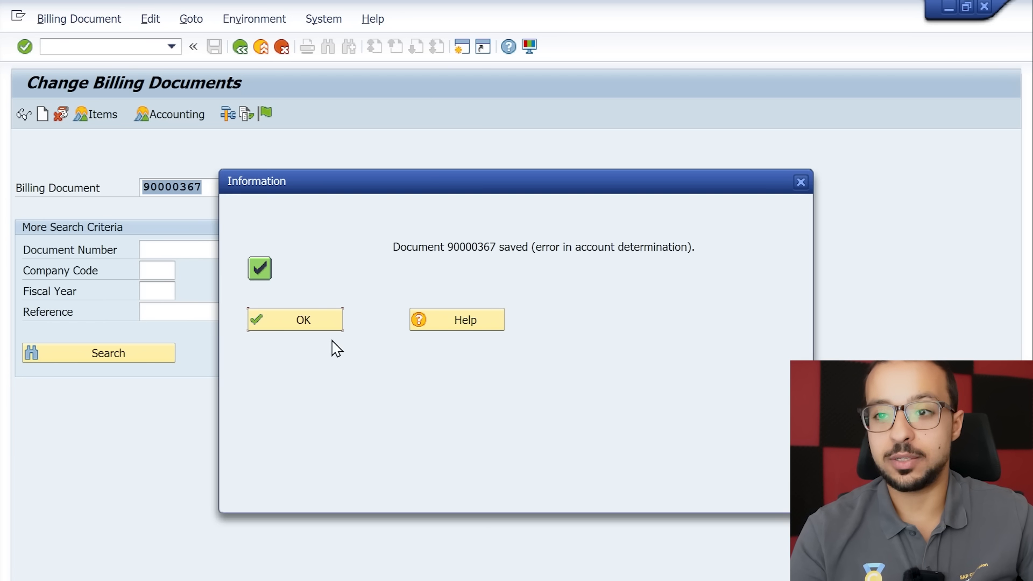
pyautogui.click(321, 326)
# Run the account determination analysis for revenue accounts and expand both Item nodes under procedure KOFI00 to examine their condition types.
pyautogui.click(249, 20)
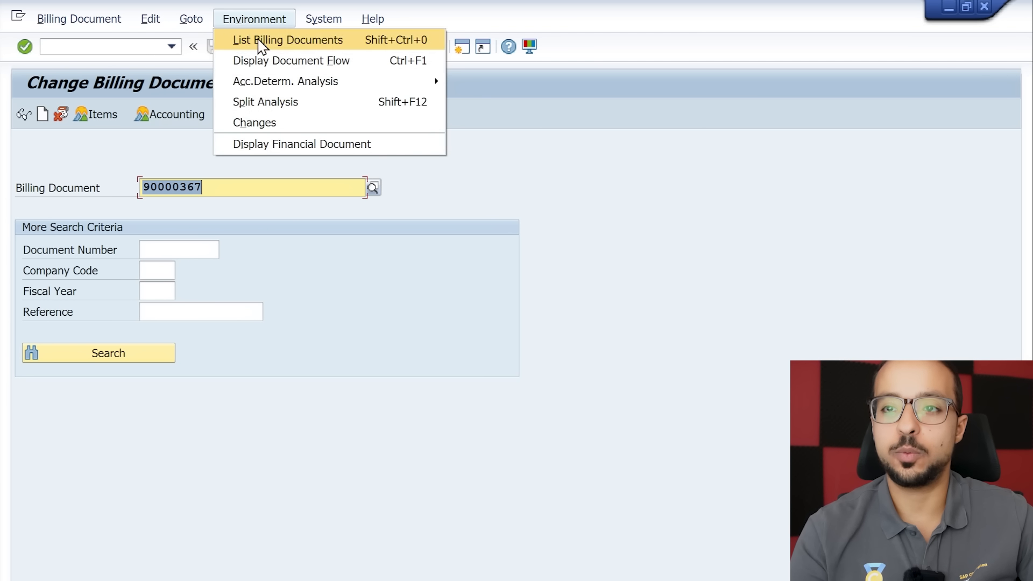
pyautogui.moveTo(296, 82)
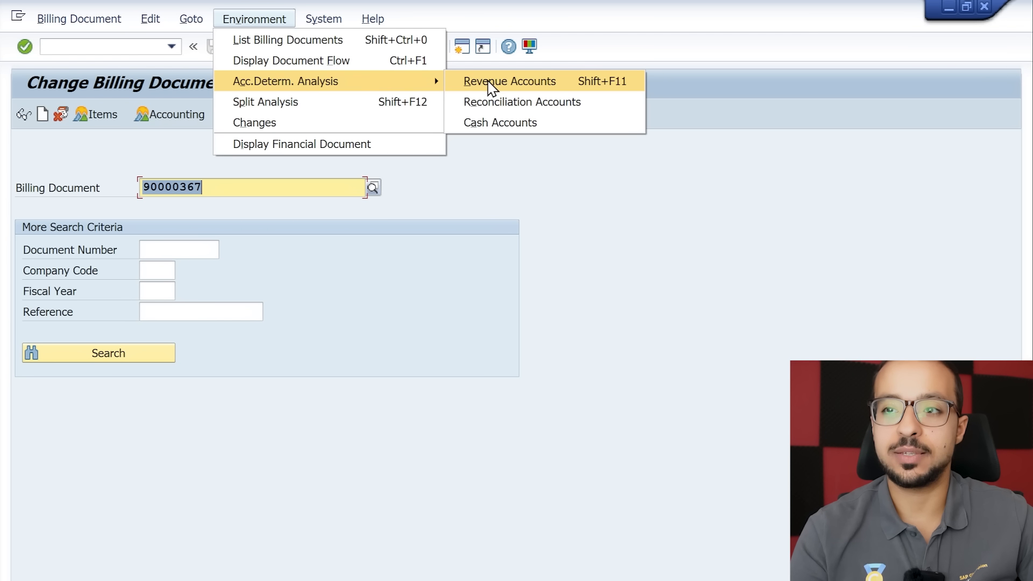
pyautogui.click(490, 86)
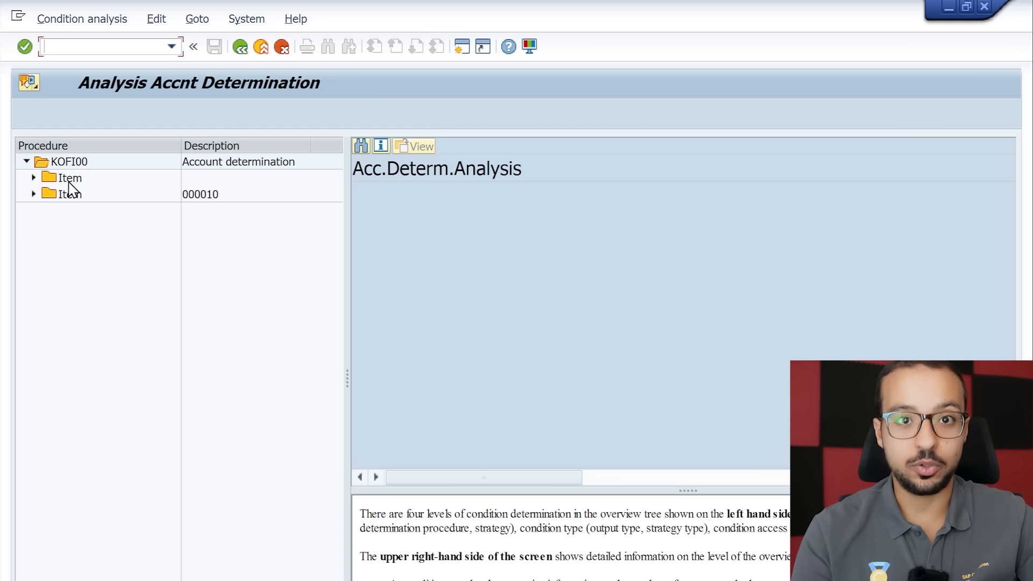
pyautogui.doubleClick(204, 180)
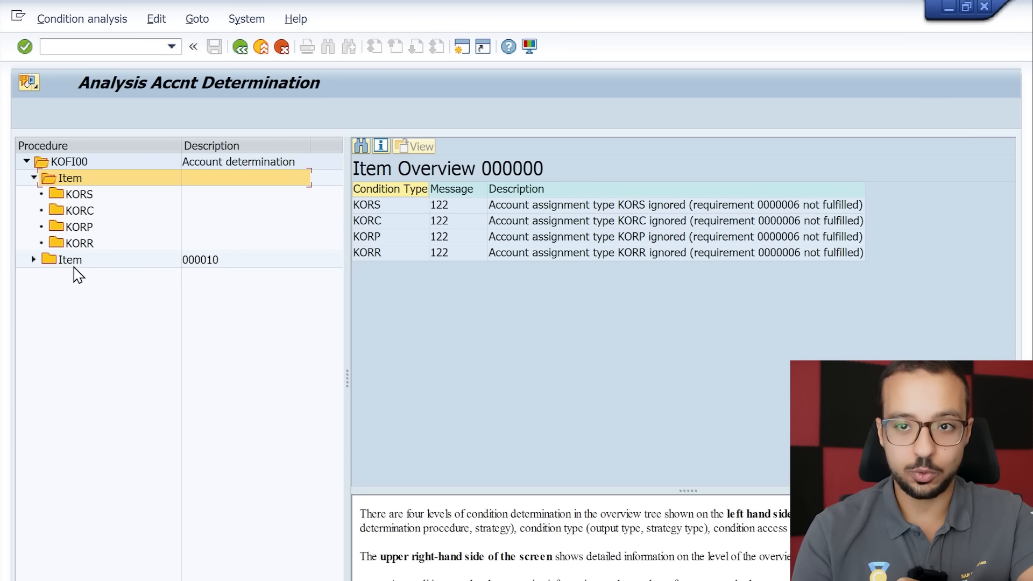
pyautogui.click(34, 260)
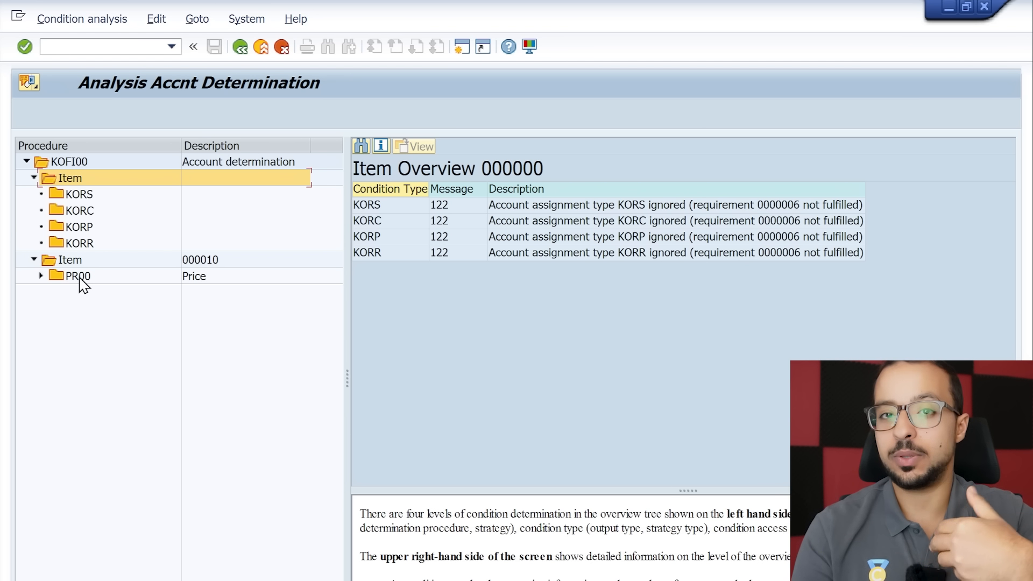
# Expand condition type PR00 under item 000010 and examine its account determination messages, including the one for access 005.
pyautogui.doubleClick(78, 277)
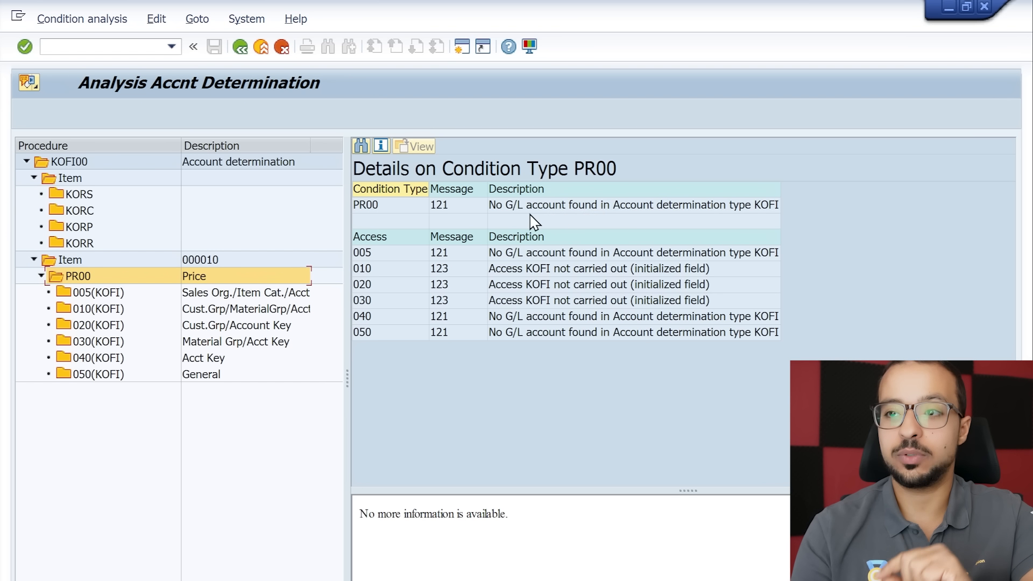
pyautogui.click(723, 210)
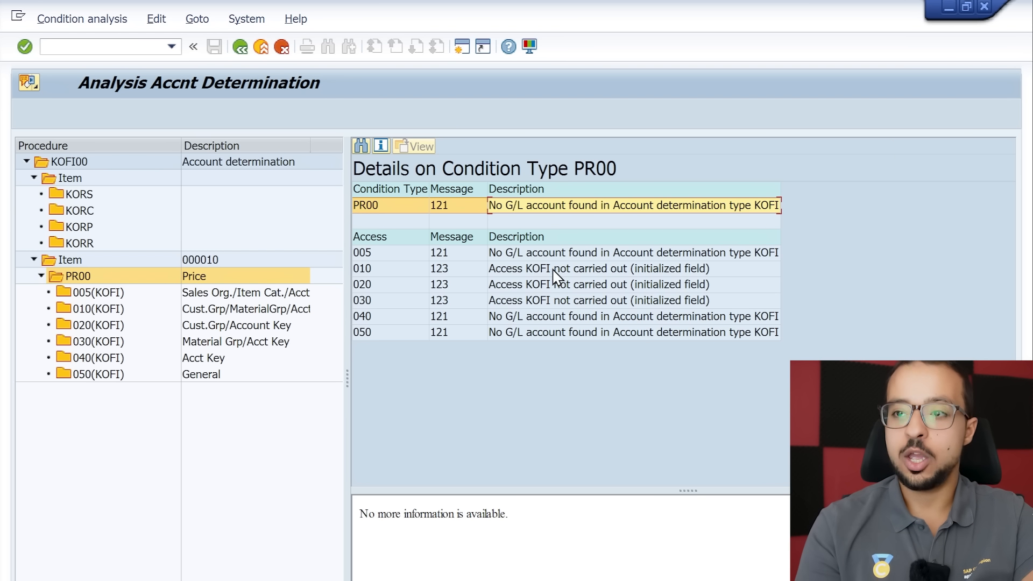
pyautogui.click(397, 251)
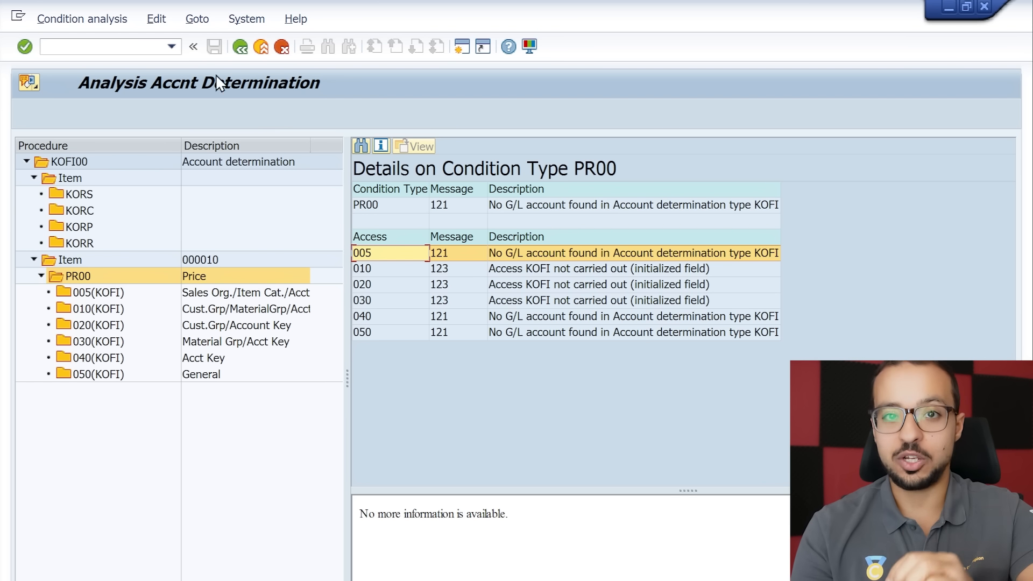
# Open the G/L account assignment transaction VKOA in a new session.
pyautogui.click(140, 40)
pyautogui.write('/ovkoa')
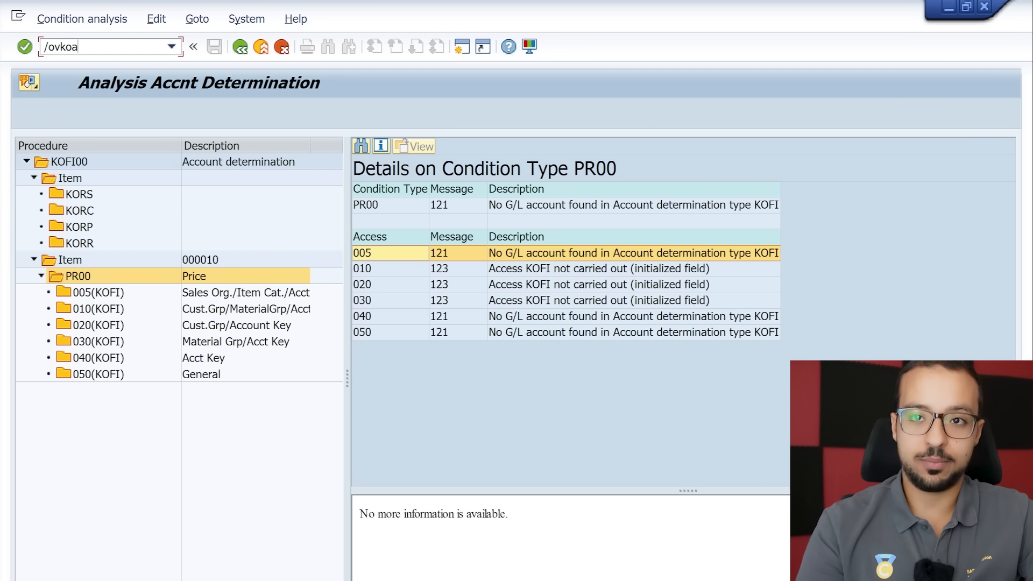
pyautogui.press('Return')
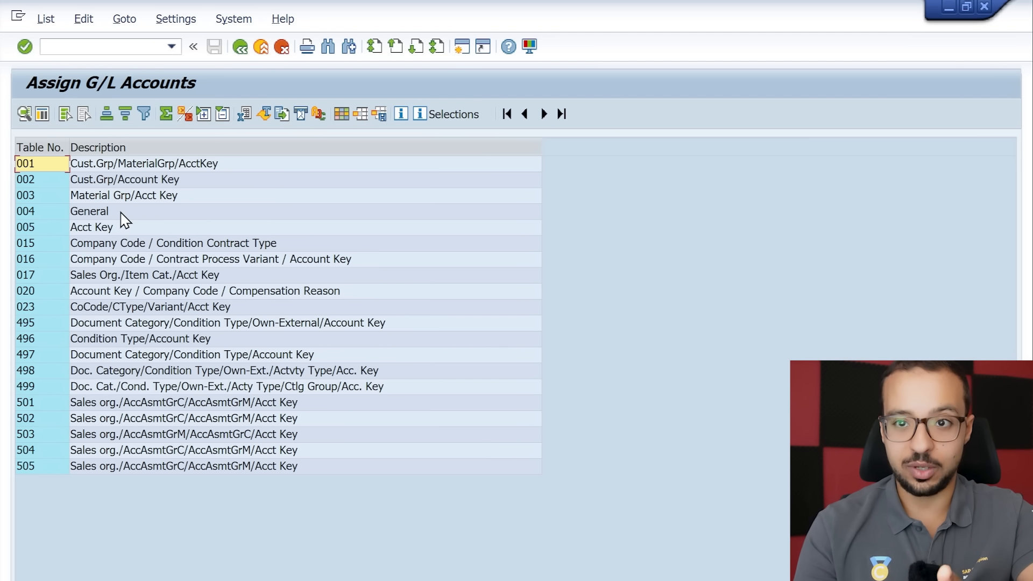
# Switch back to the account determination analysis and review PR00's General, Acct Key and Sales Org./Item Cat./Acct Key accesses.
pyautogui.hotkey('alt', 'Tab')
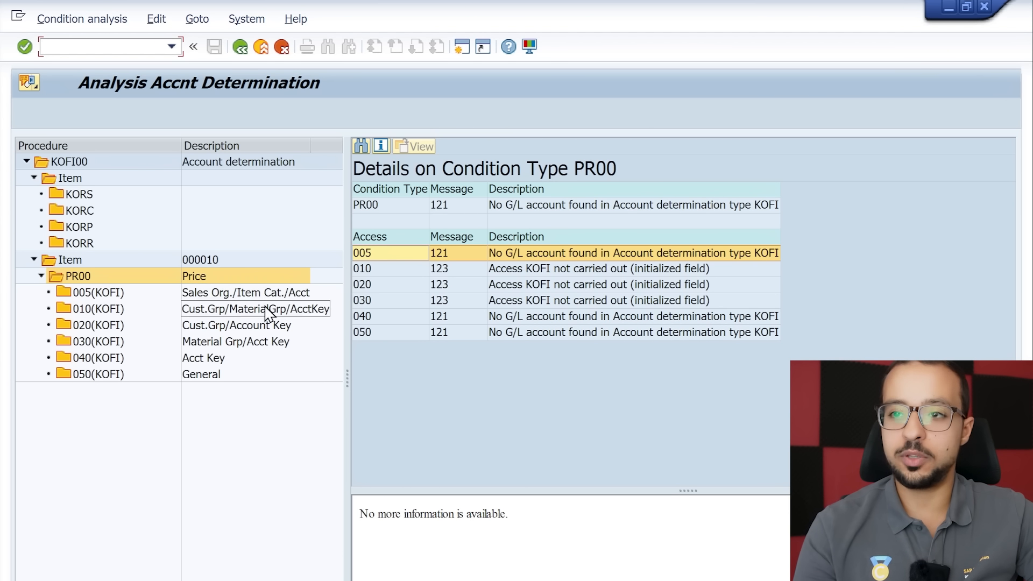
pyautogui.click(205, 374)
pyautogui.click(204, 358)
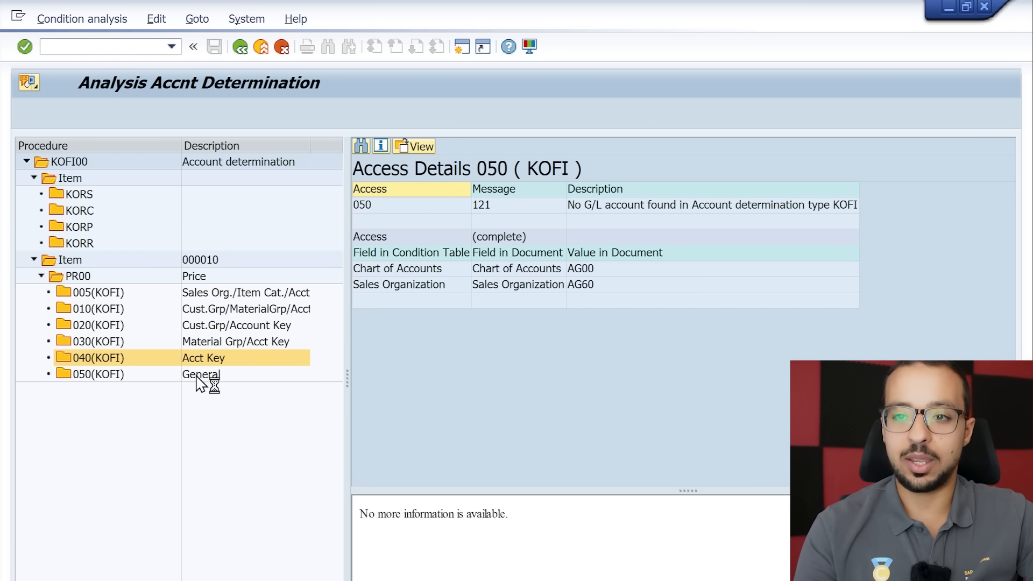
pyautogui.click(208, 295)
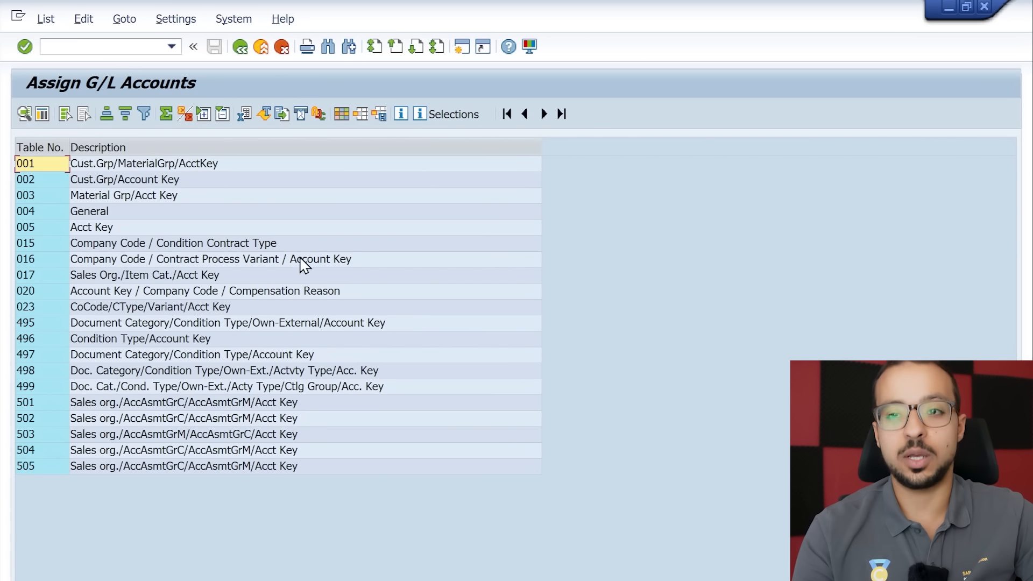
# Open table 005, Acct Key, in the G/L account assignment session.
pyautogui.click(109, 230)
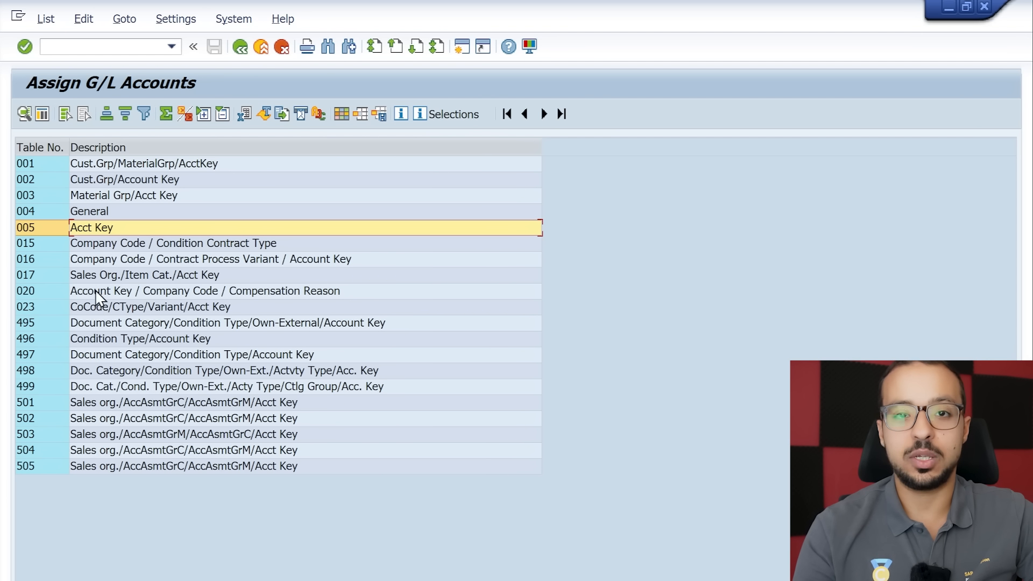
pyautogui.click(108, 215)
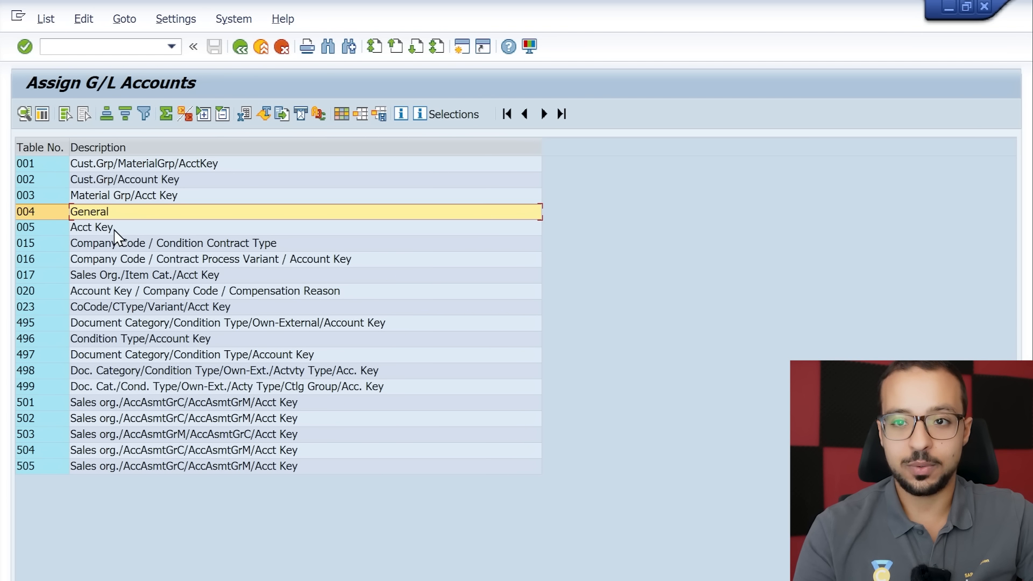
pyautogui.doubleClick(95, 232)
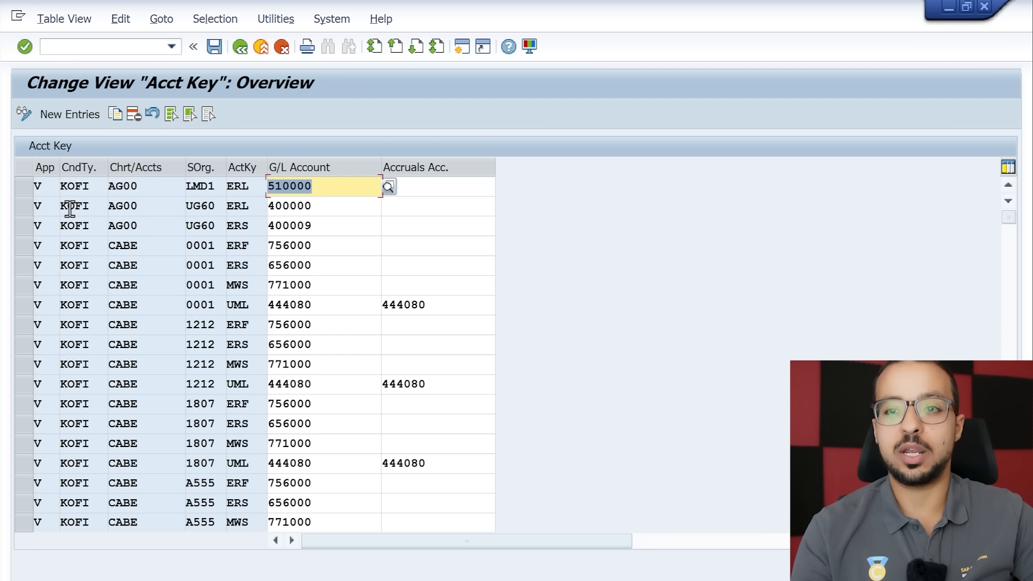
# Copy the KOFI entry for AG00, LMD1 and ERL to sales organization AG60 with G/L account 400000.
pyautogui.click(24, 186)
pyautogui.click(119, 117)
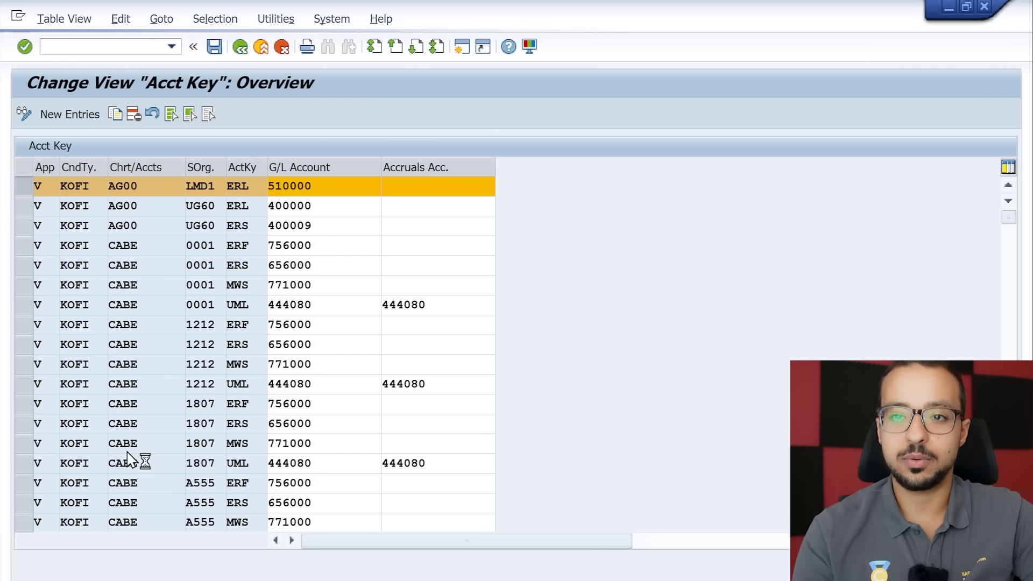
pyautogui.click(283, 327)
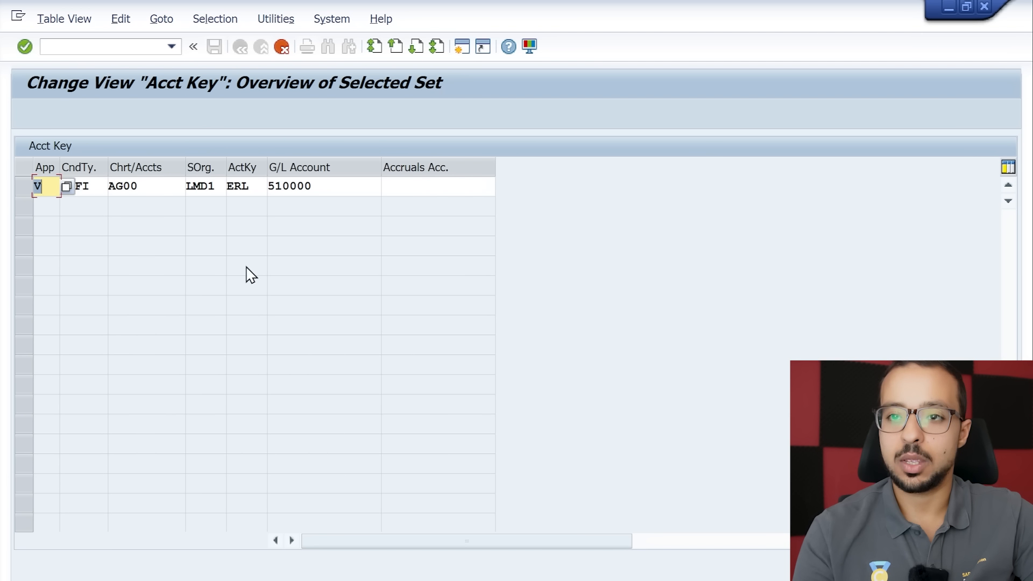
pyautogui.doubleClick(210, 186)
pyautogui.write('AG60')
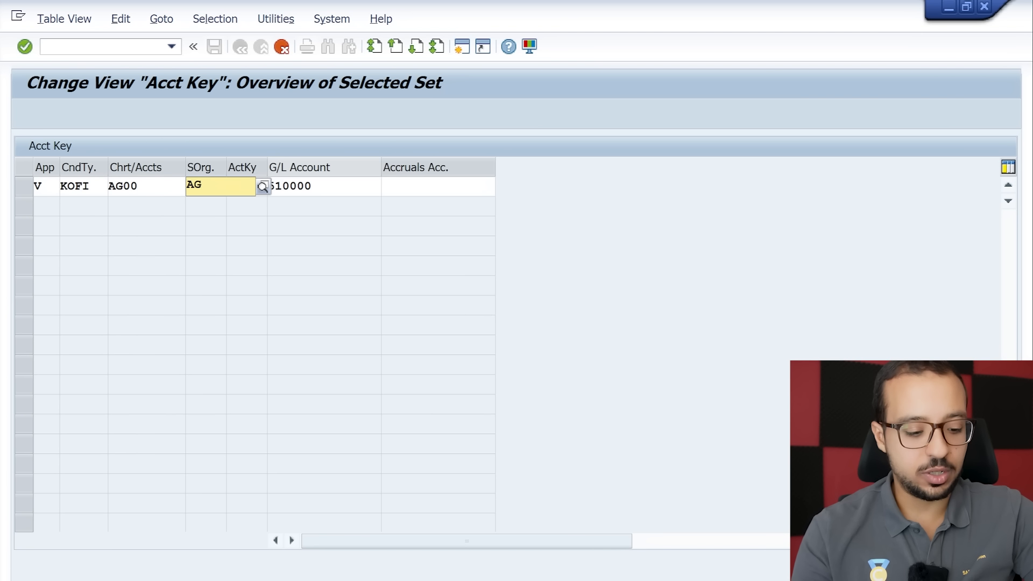
pyautogui.click(139, 185)
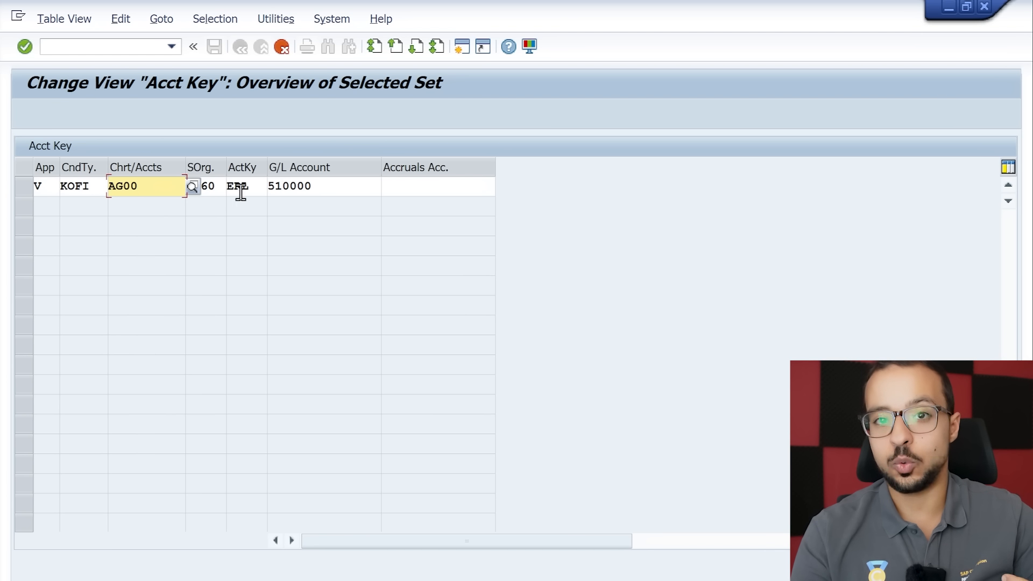
pyautogui.doubleClick(324, 187)
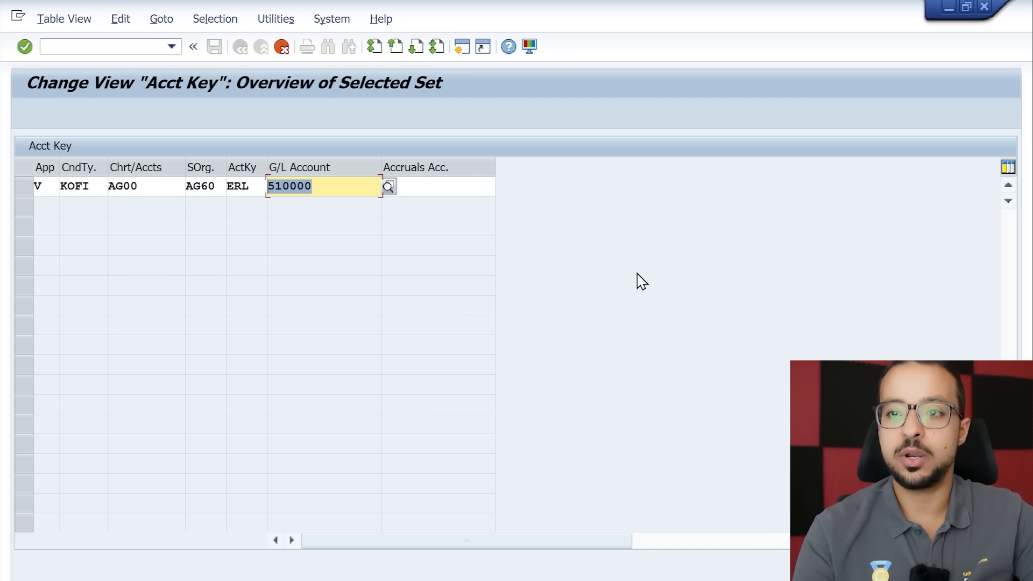
pyautogui.write('400000')
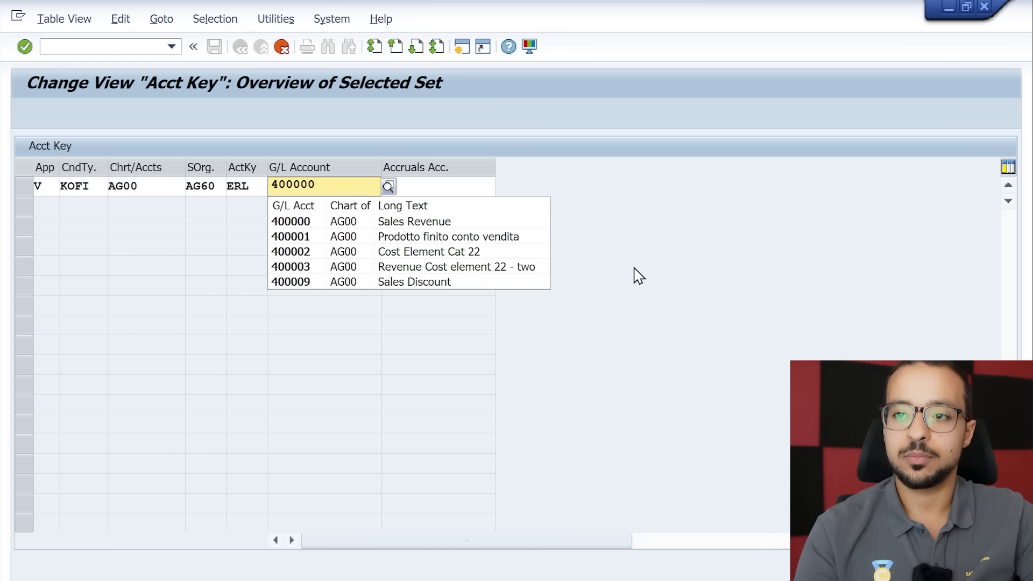
pyautogui.click(431, 227)
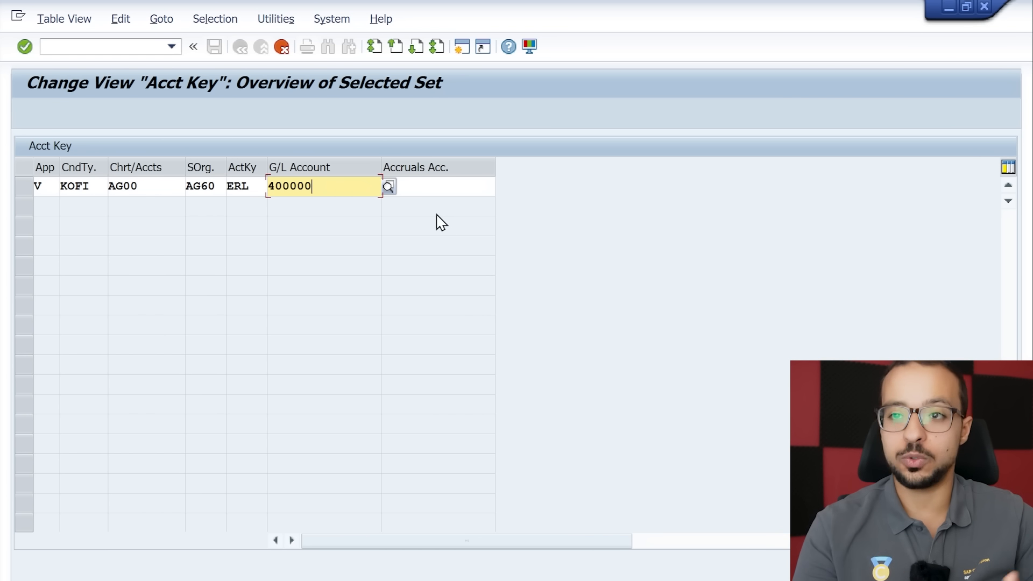
pyautogui.press('Return')
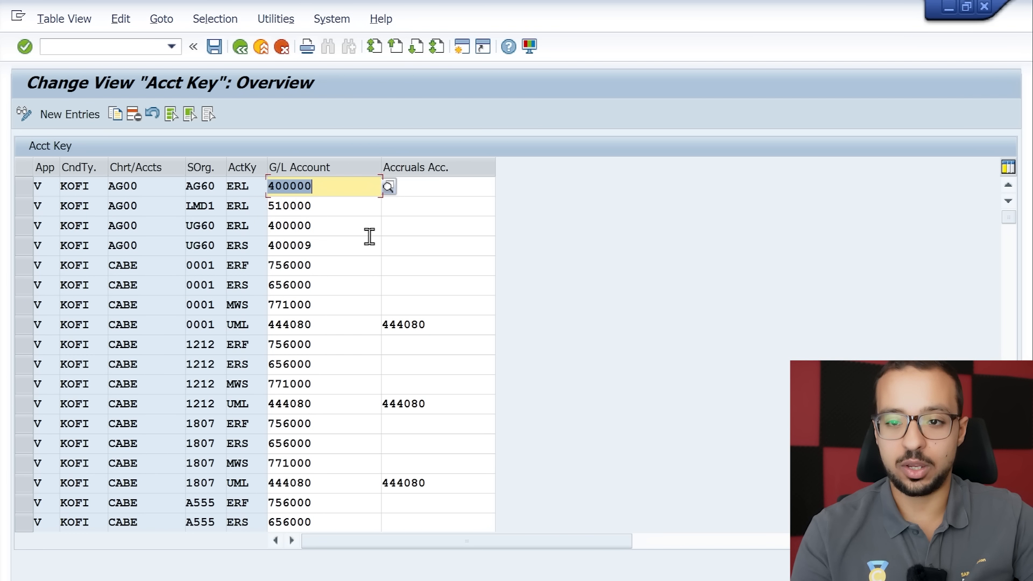
# Save the account assignment under customizing request A4HK900111 and return to the list of assignment tables.
pyautogui.click(213, 54)
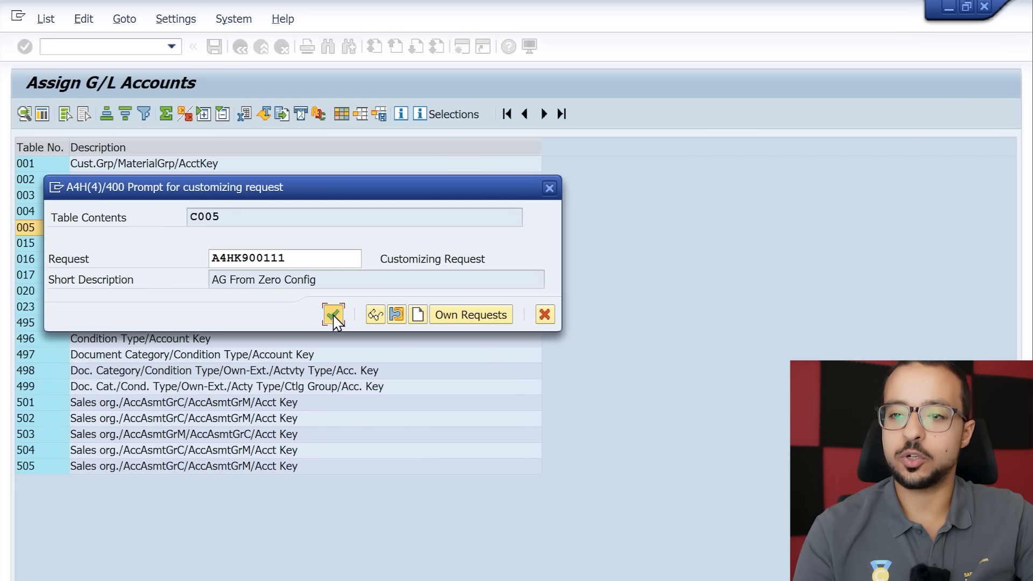
pyautogui.click(333, 316)
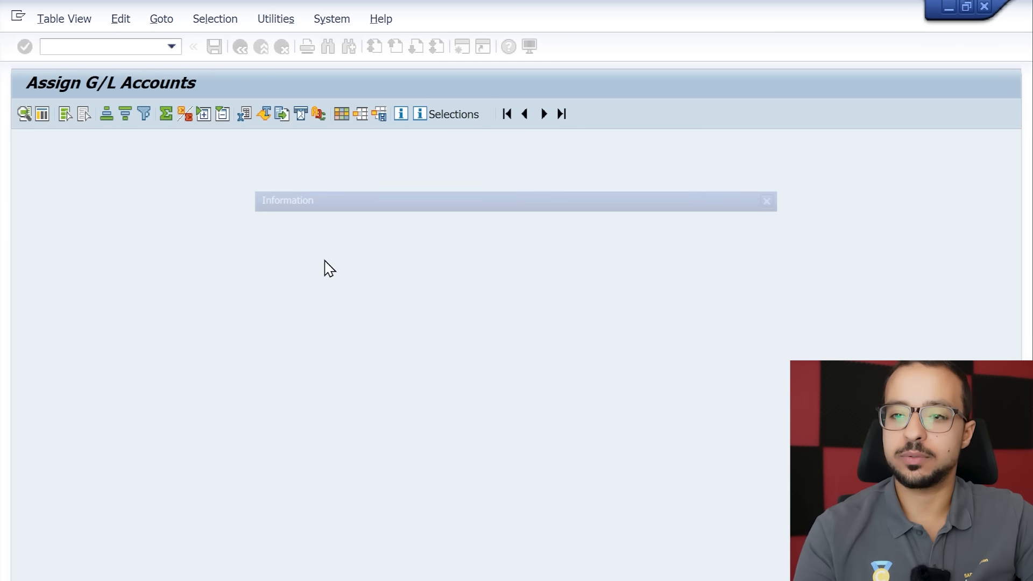
pyautogui.click(299, 322)
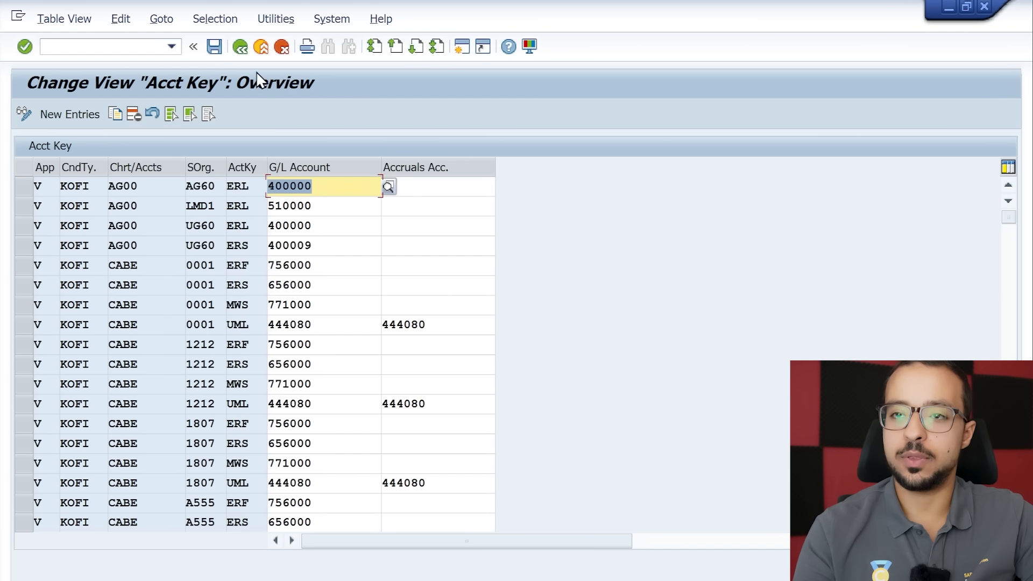
pyautogui.click(240, 48)
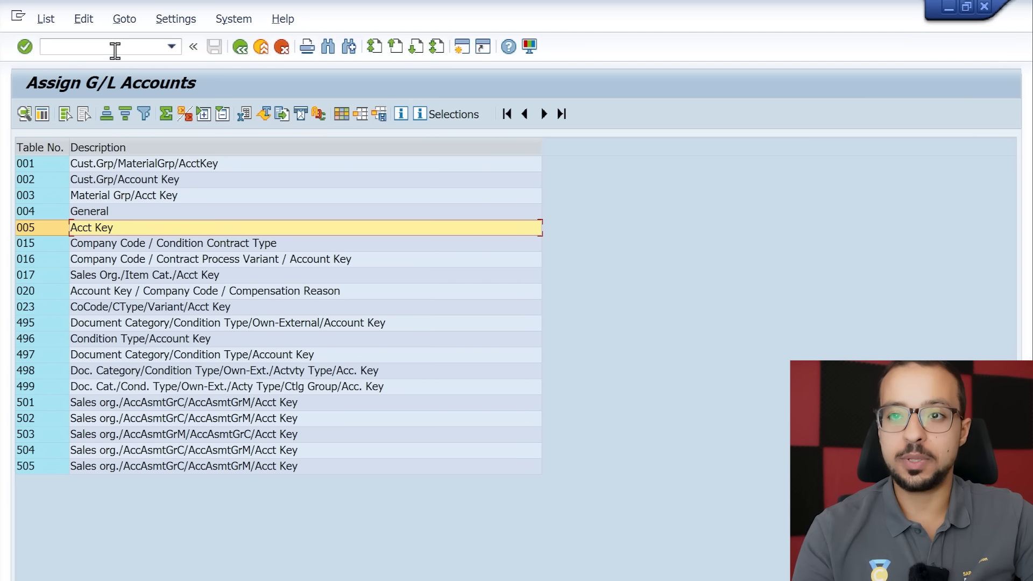
# Open transaction FS00 in a new session and check the short and long texts of G/L account 400000.
pyautogui.write('/ofs00')
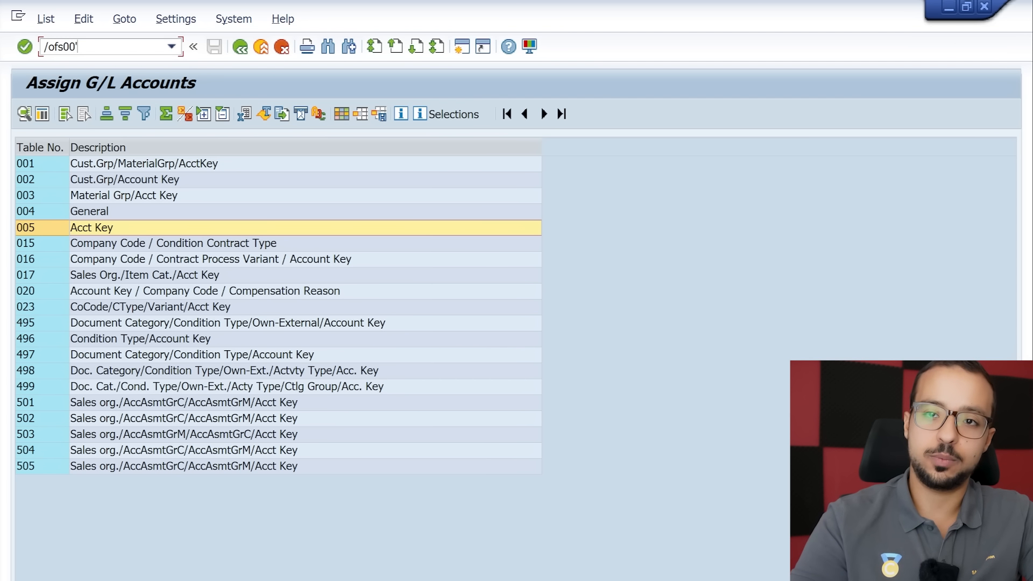
pyautogui.press('Return')
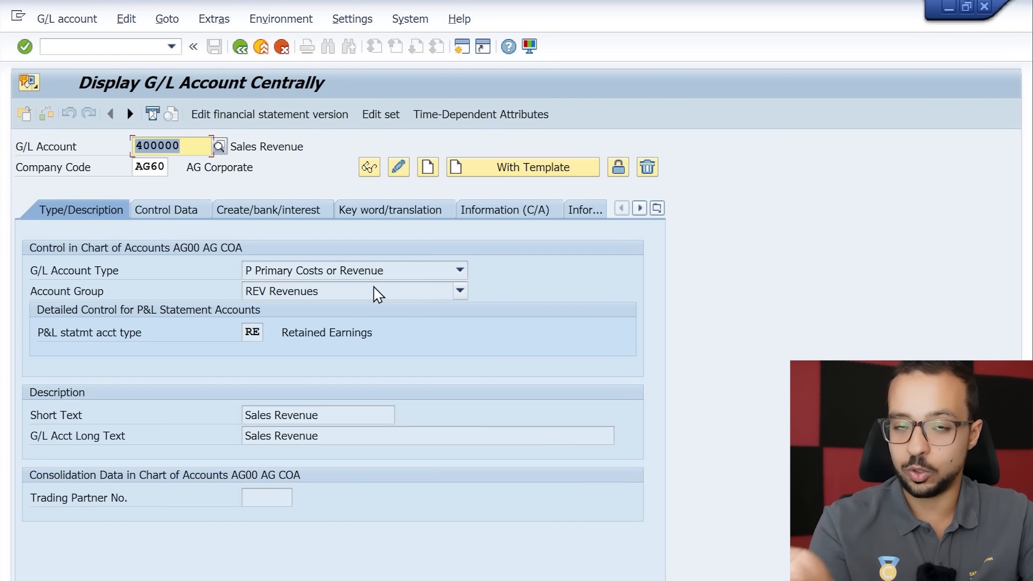
pyautogui.click(339, 413)
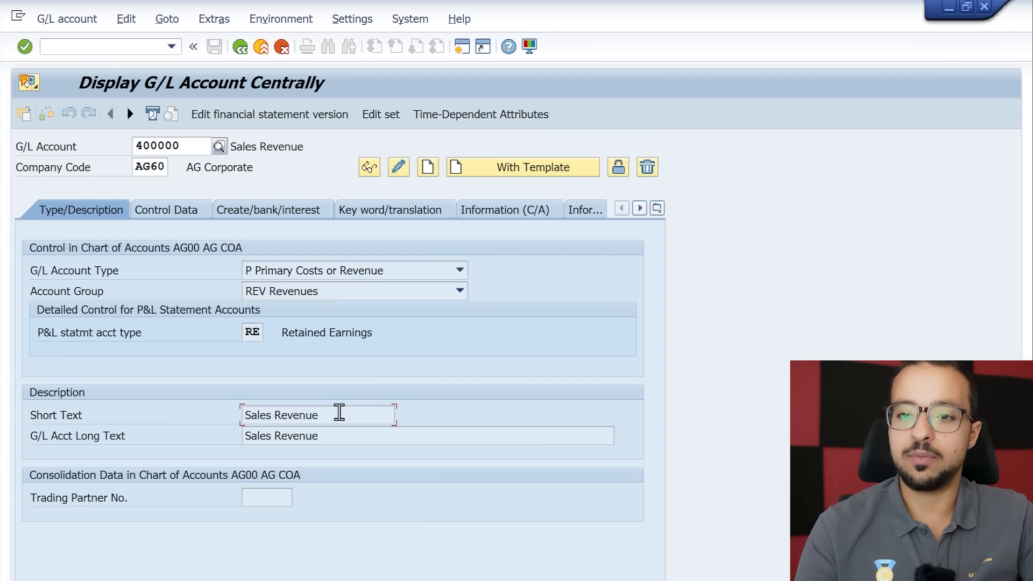
pyautogui.click(385, 436)
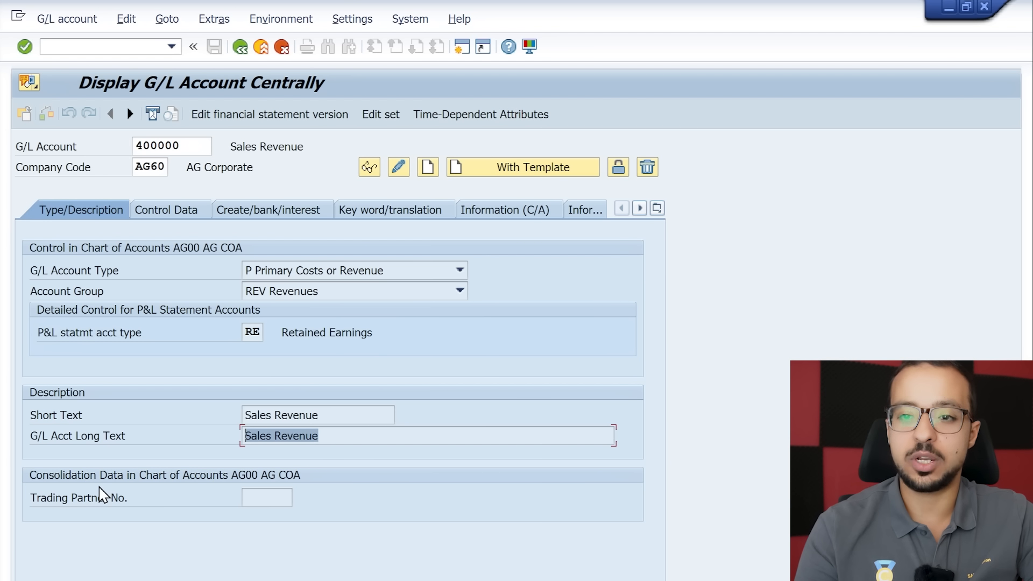
# Examine account 400000's currency, tax category and posting-without-tax setting in its control data, and open its document creation and bank settings.
pyautogui.click(166, 212)
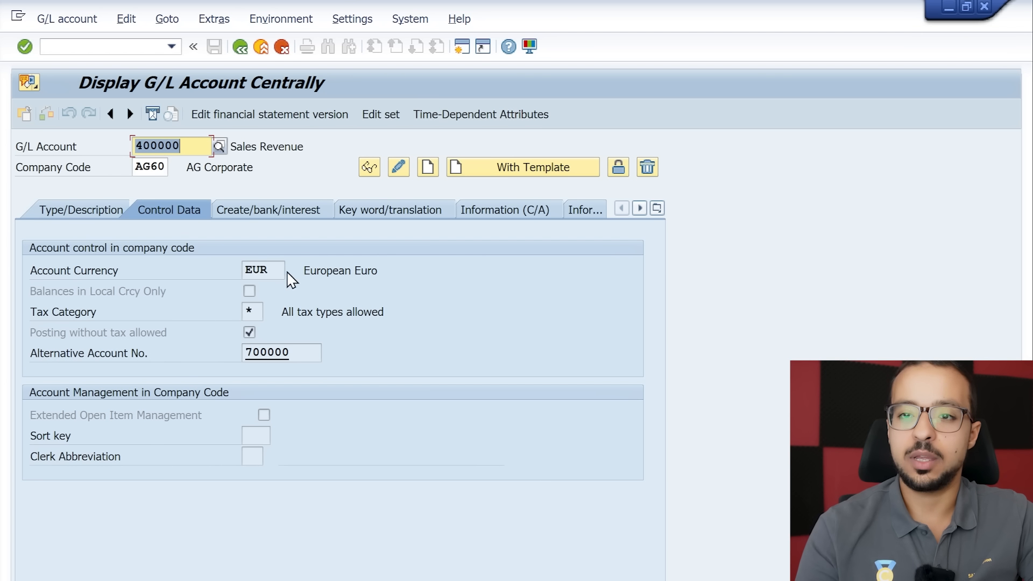
pyautogui.click(261, 270)
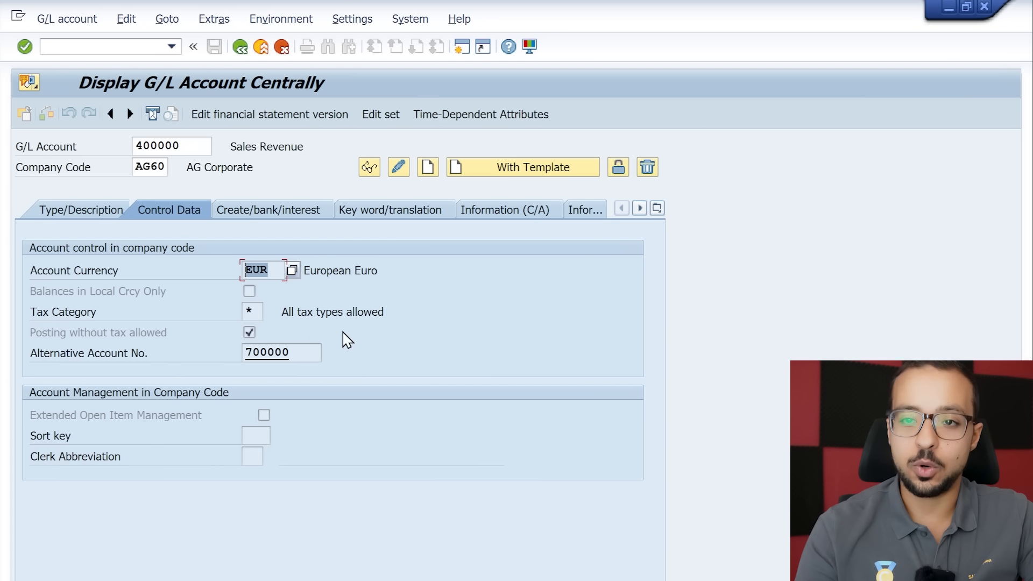
pyautogui.click(257, 312)
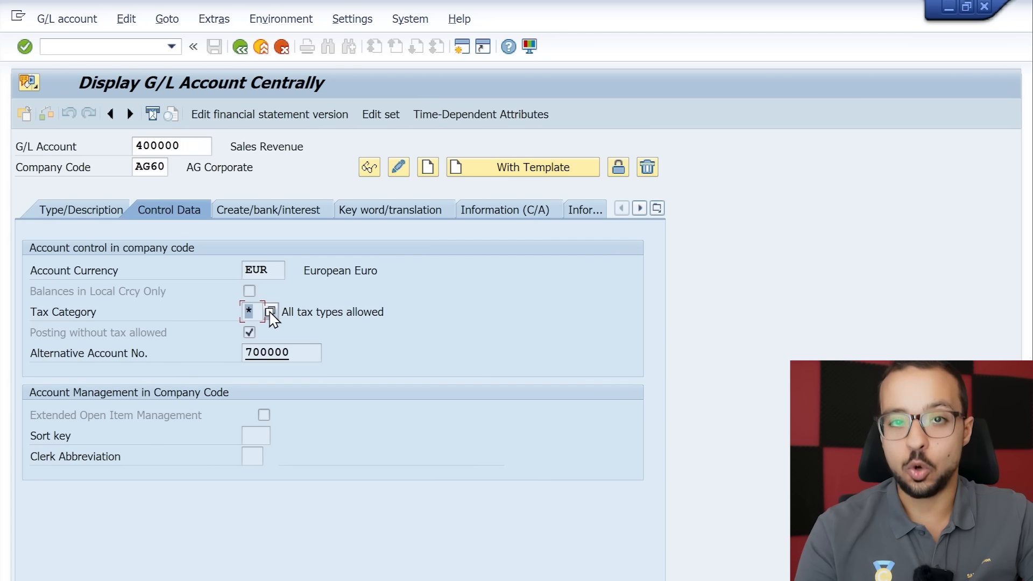
pyautogui.click(251, 313)
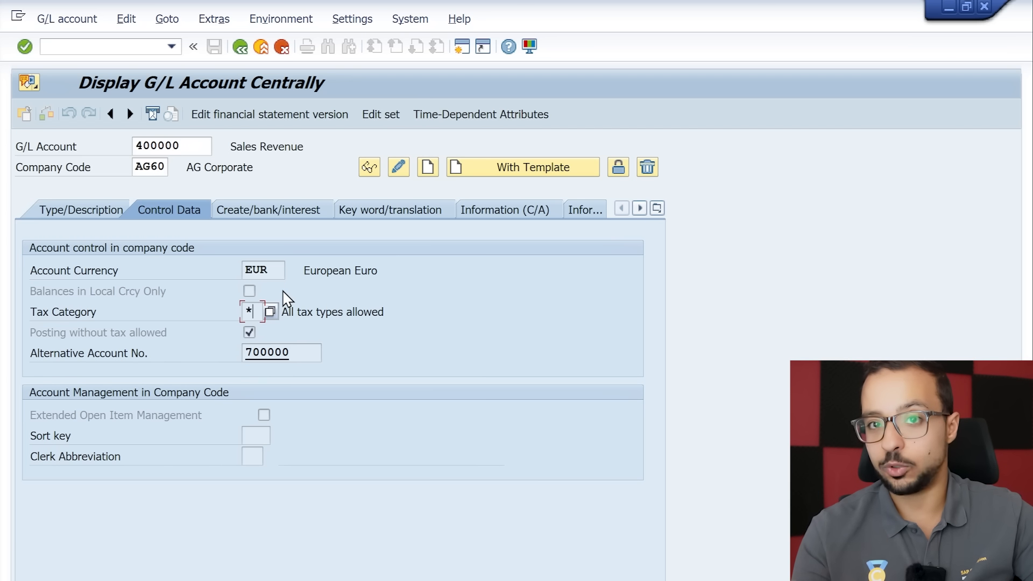
pyautogui.click(254, 314)
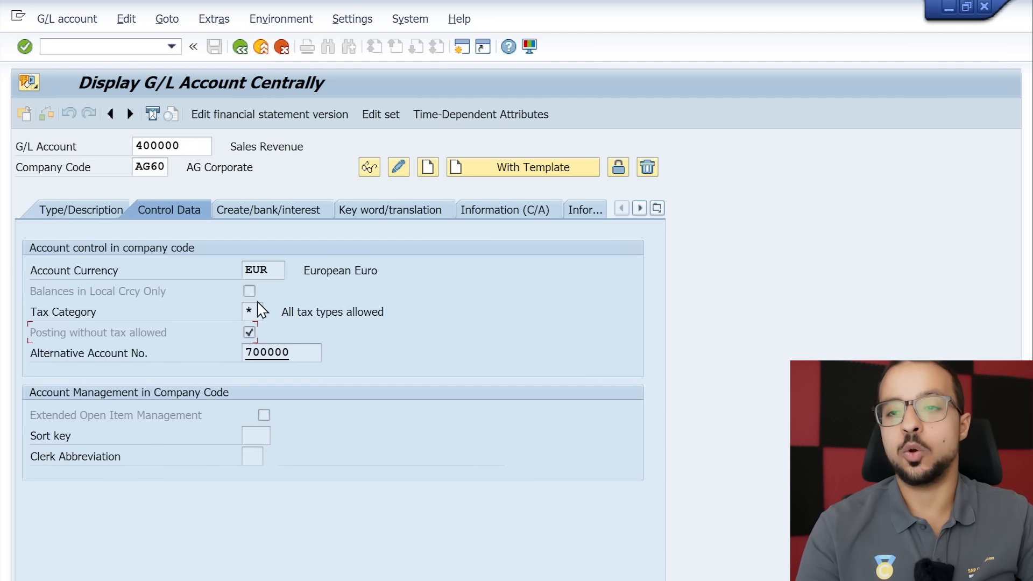
pyautogui.click(250, 311)
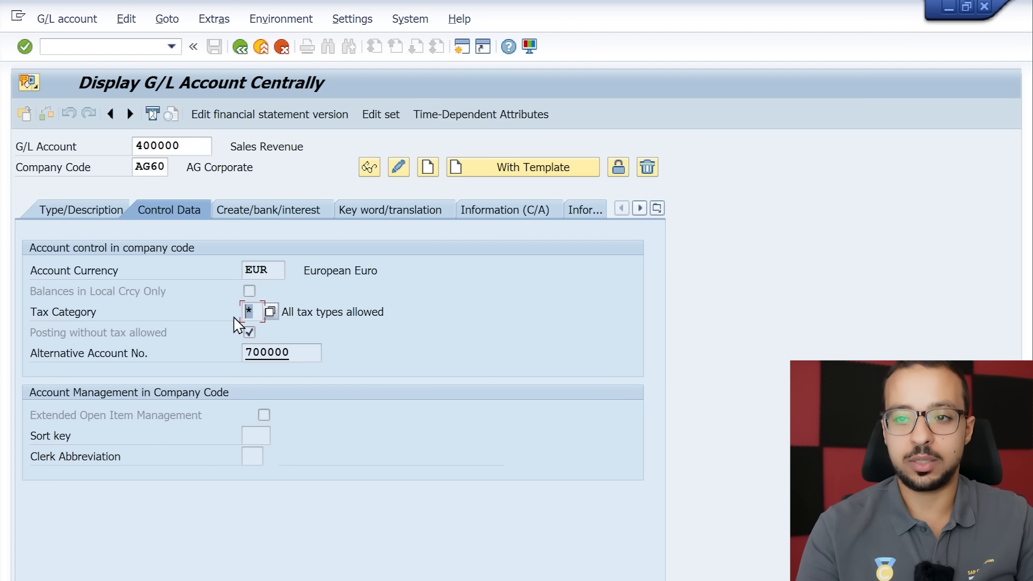
pyautogui.click(248, 336)
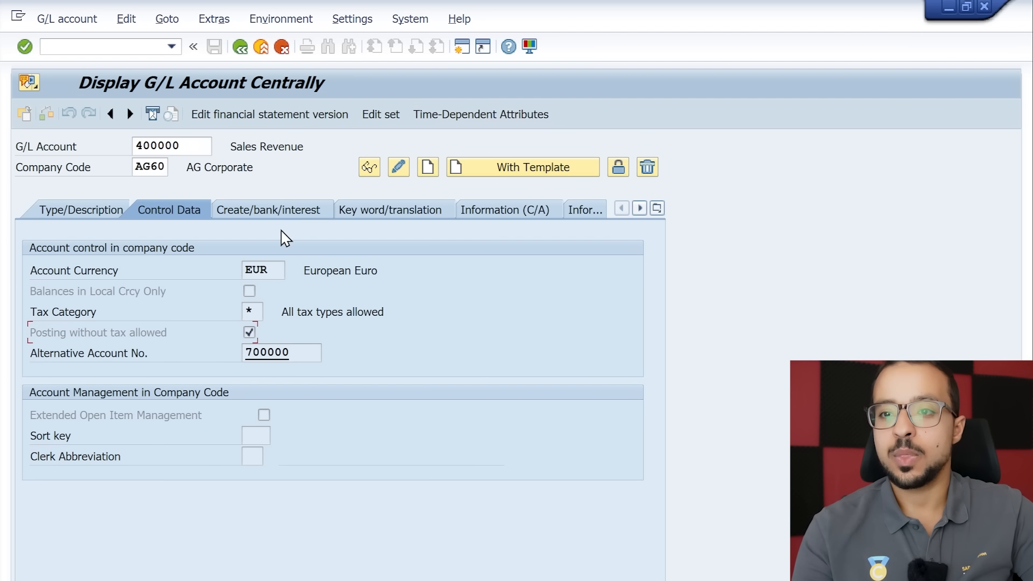
pyautogui.click(280, 212)
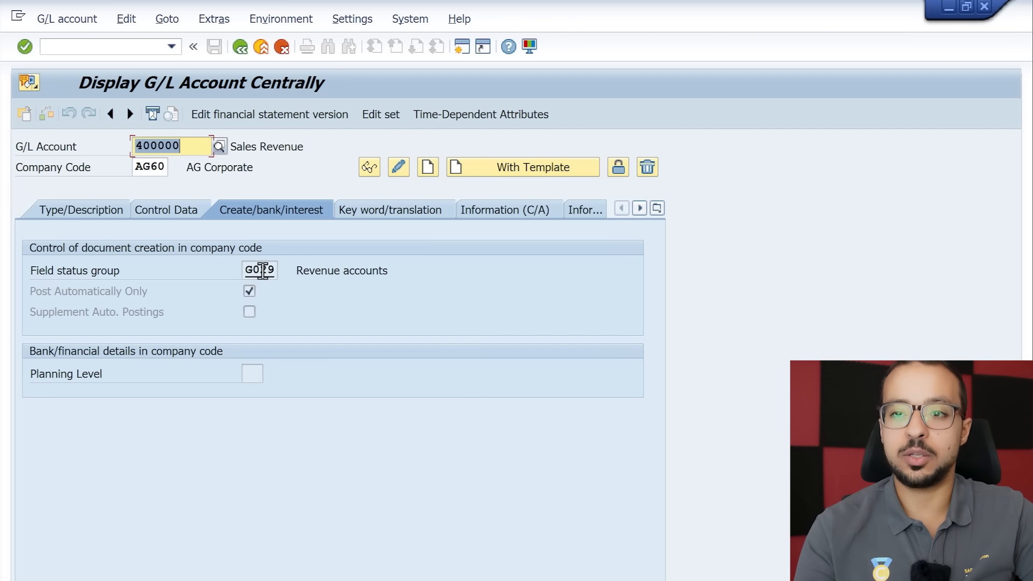
# Check the field status group and its description for G/L account 400000 in company code AG60.
pyautogui.click(244, 269)
pyautogui.moveTo(243, 269); pyautogui.dragTo(387, 268)
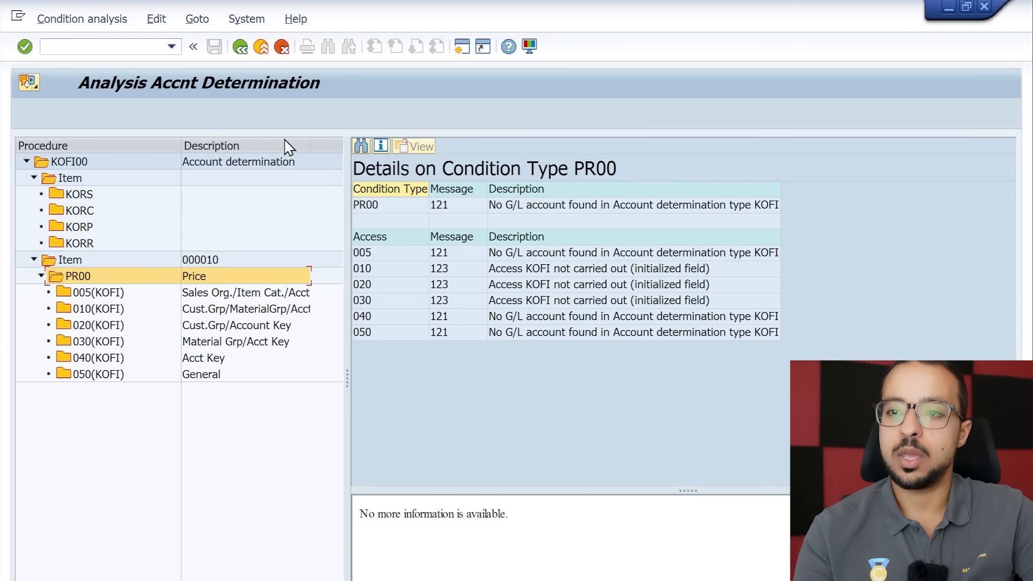
# Leave the account determination analysis and try to release the billing document to accounting.
pyautogui.click(240, 46)
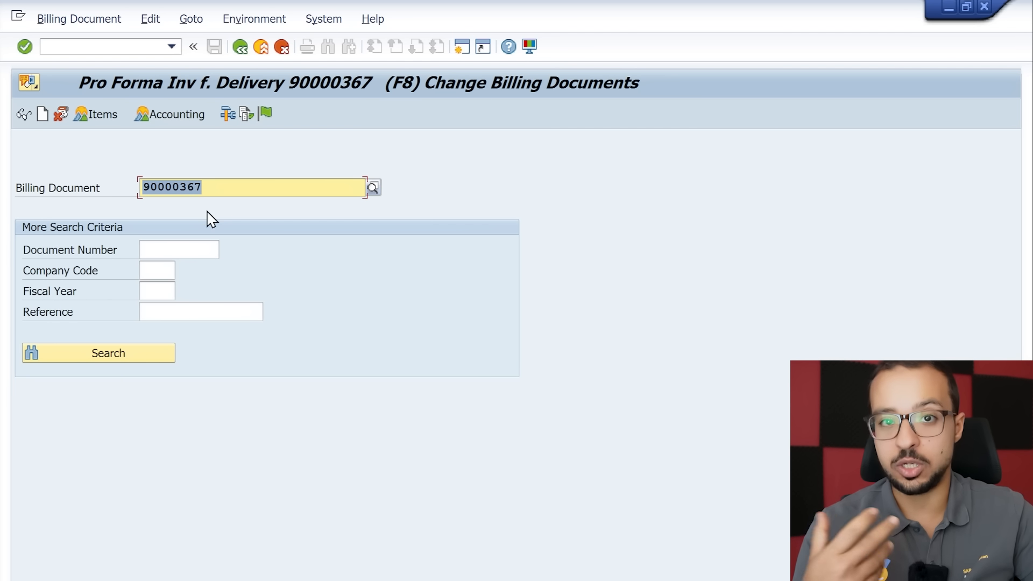
pyautogui.click(265, 114)
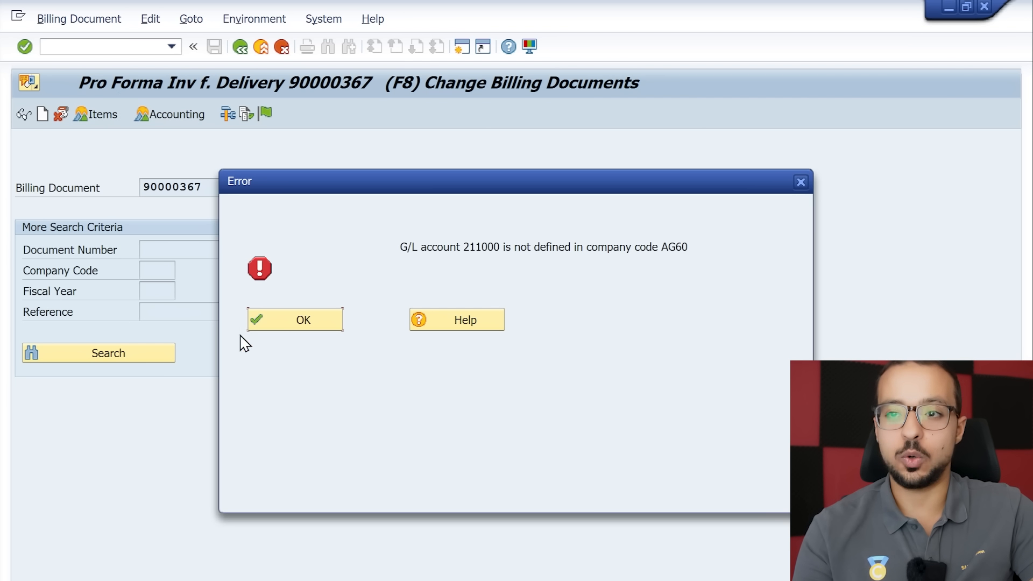
pyautogui.click(297, 325)
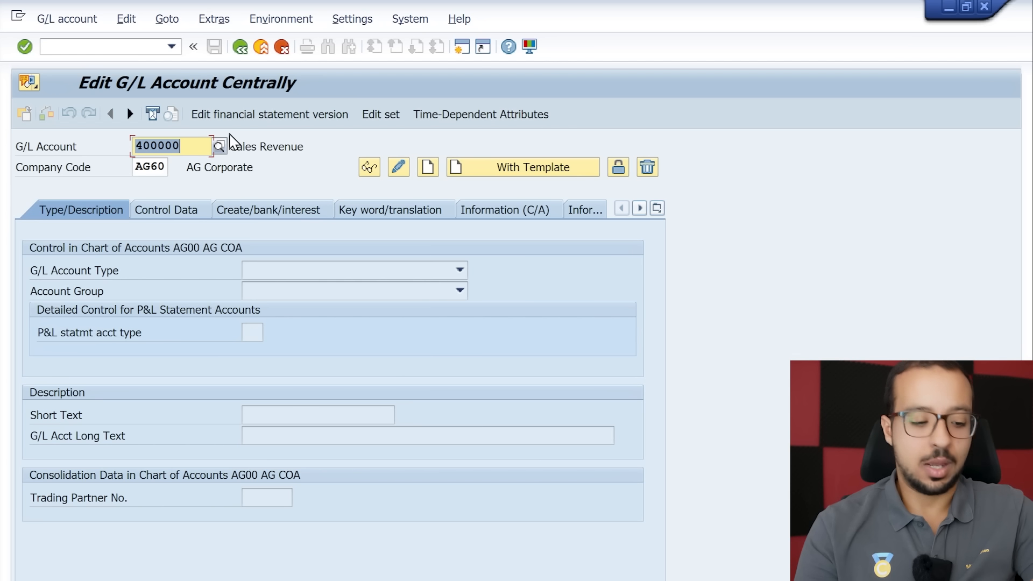
# Look up G/L account 211000 in company code AG60 and check its name.
pyautogui.write('211000')
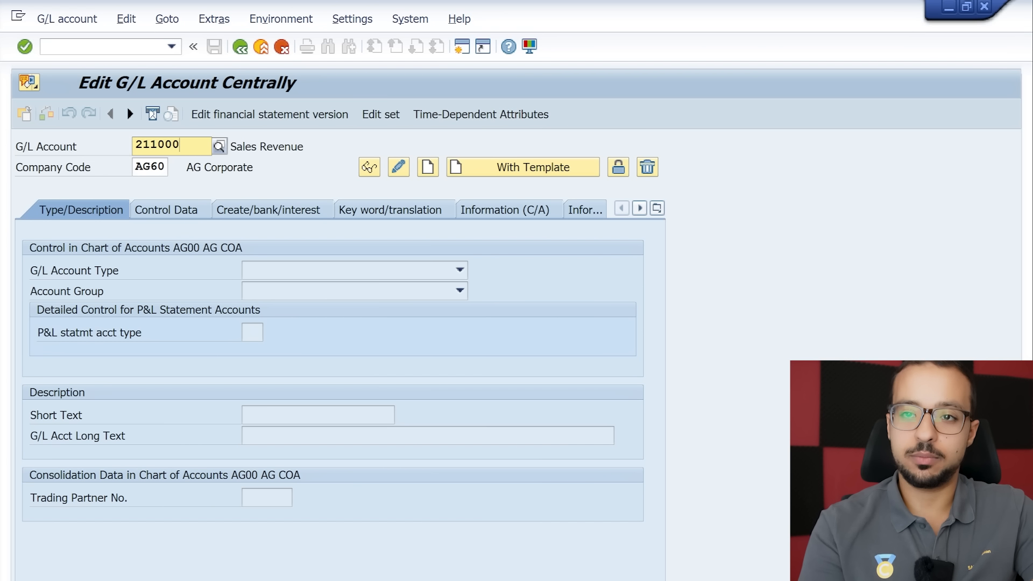
pyautogui.press('Return')
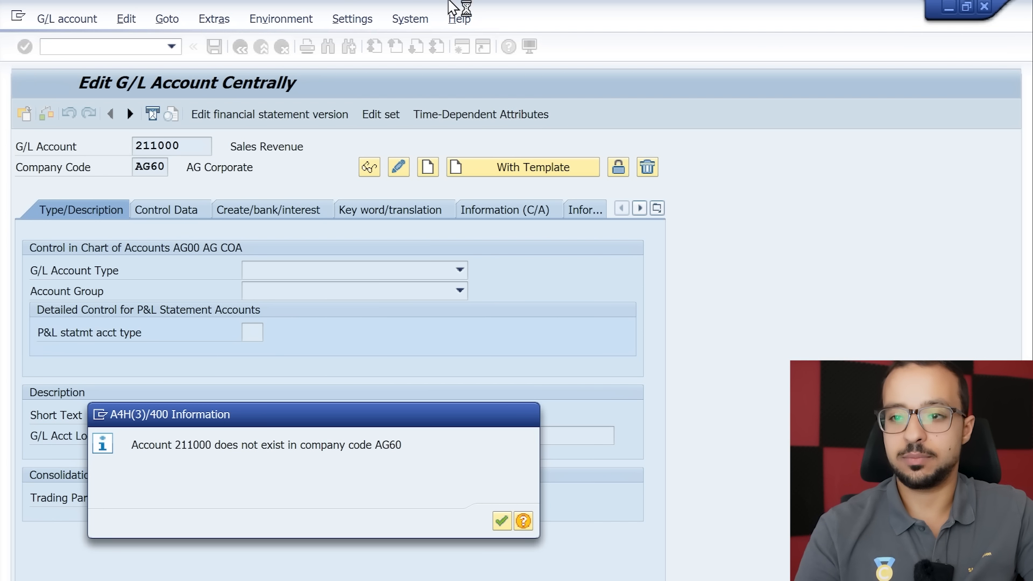
pyautogui.press('Return')
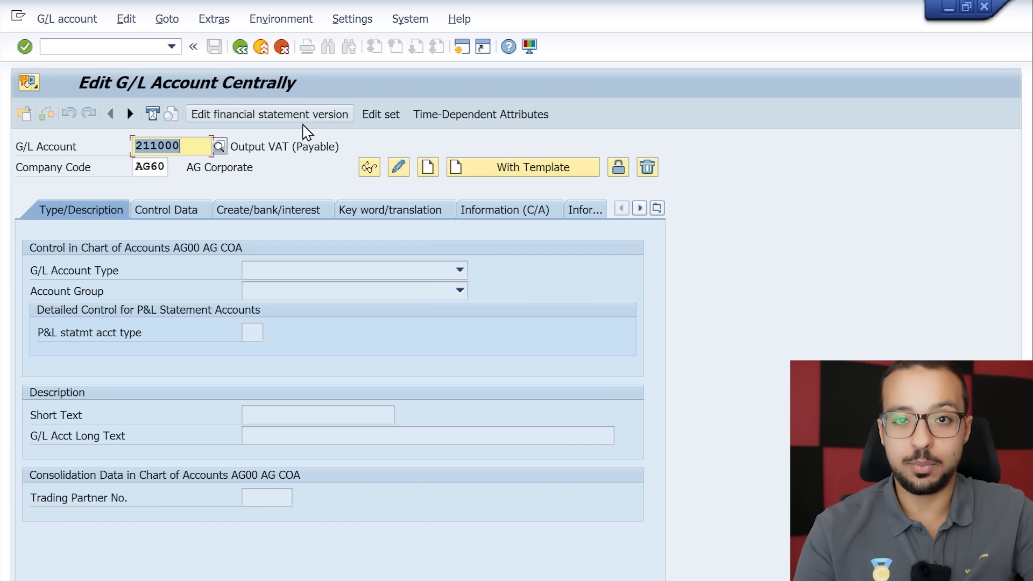
pyautogui.moveTo(233, 145); pyautogui.dragTo(336, 145)
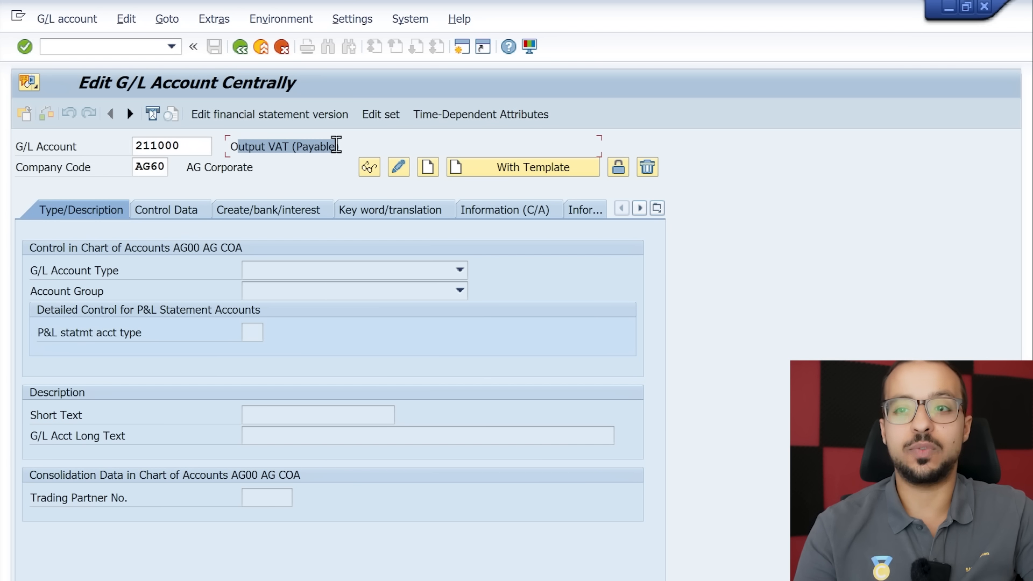
pyautogui.click(348, 145)
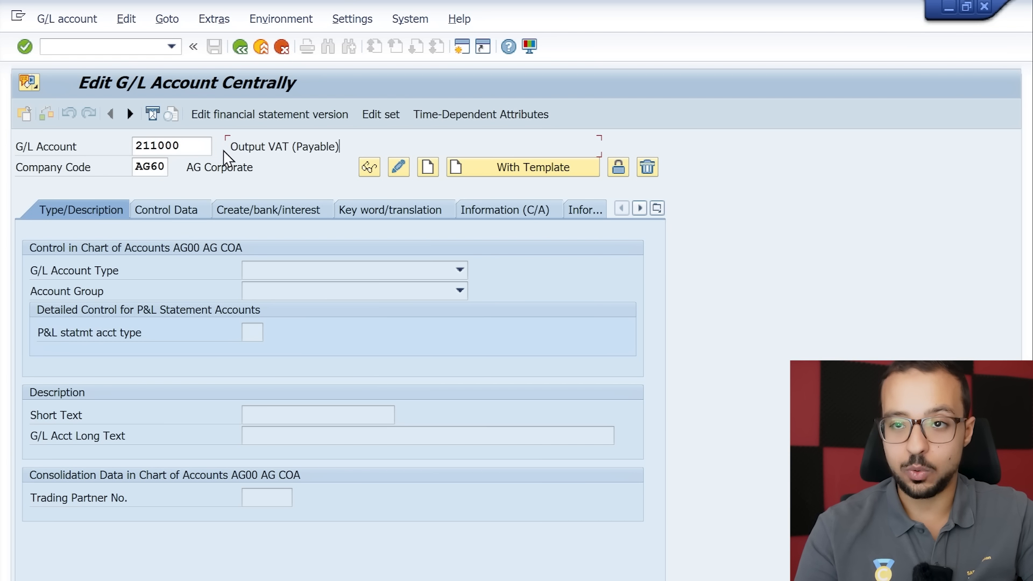
pyautogui.moveTo(188, 145); pyautogui.dragTo(137, 147)
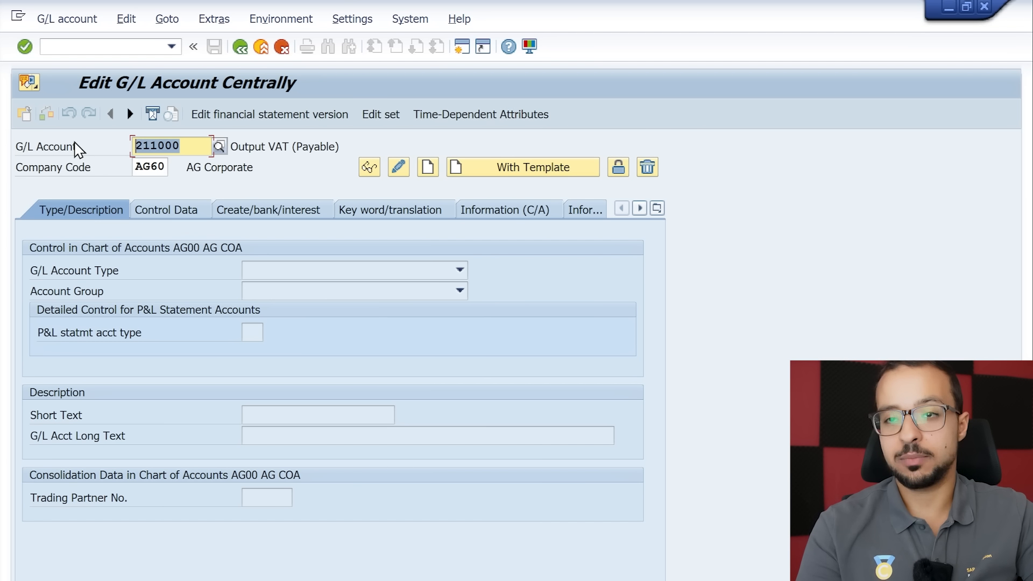
# Create G/L account 211000 in company code AG60 with account 211000 of company code AG00 as the template.
pyautogui.click(525, 179)
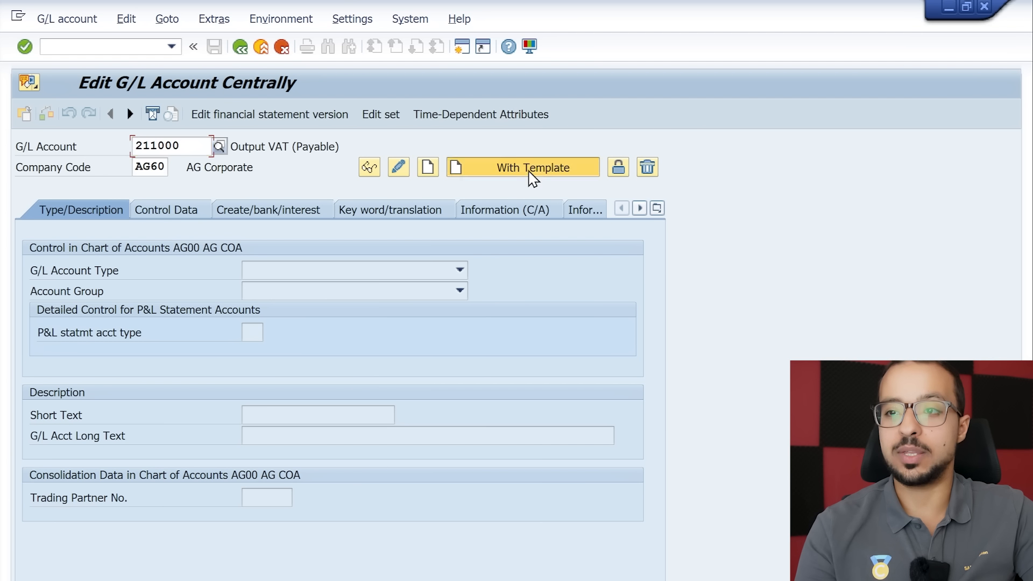
pyautogui.click(207, 279)
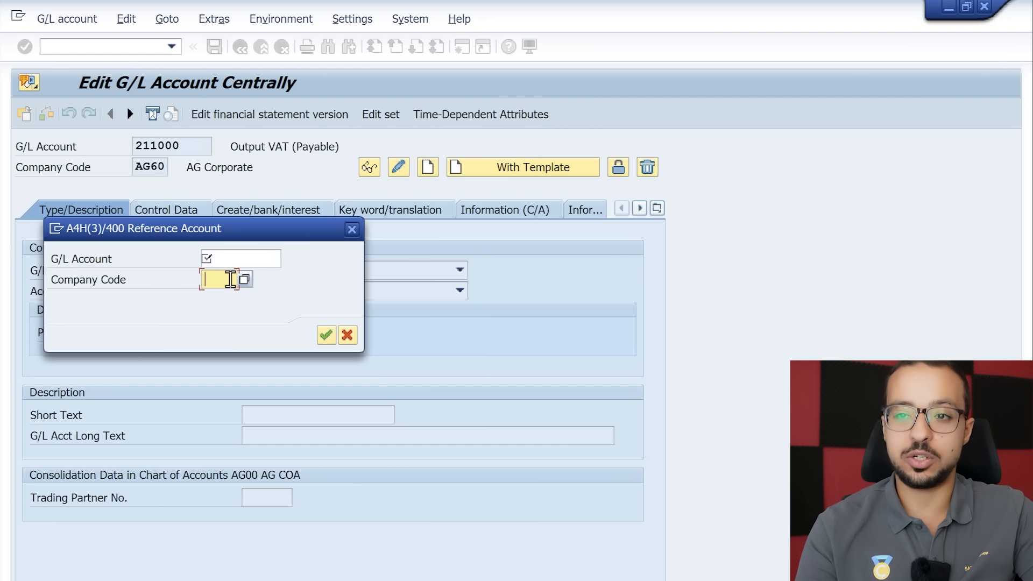
pyautogui.write('AG00')
pyautogui.hotkey('shift', 'Tab')
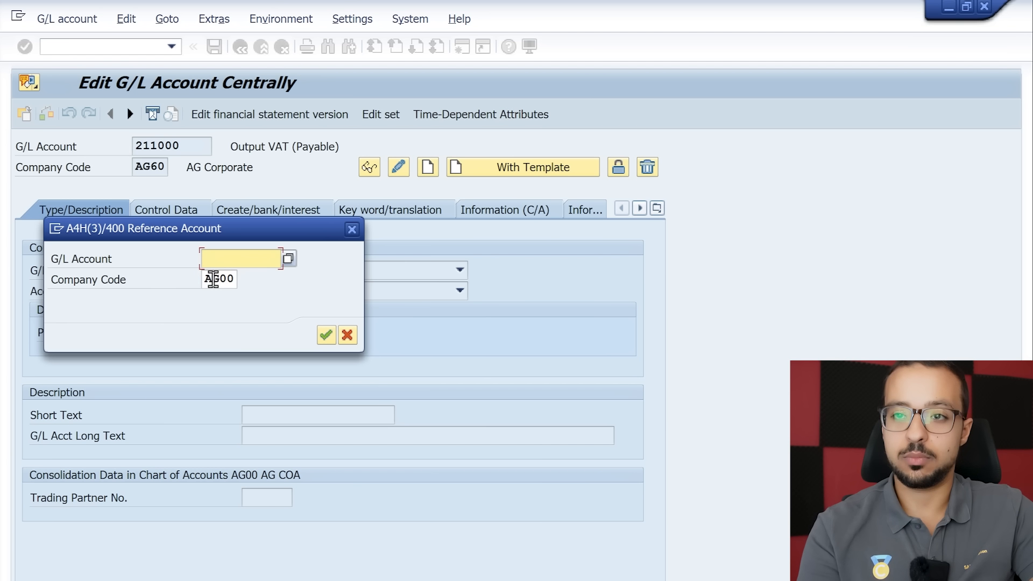
pyautogui.write('211000')
pyautogui.press('Return')
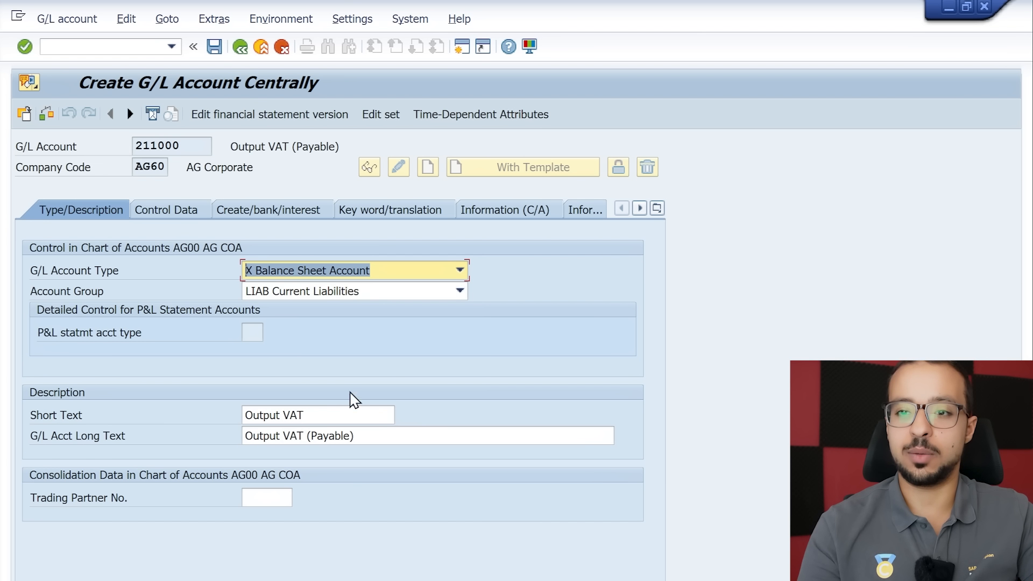
# Review the new account's description, control data and field status group, and save G/L account 211000 for AG60.
pyautogui.click(329, 421)
pyautogui.click(183, 214)
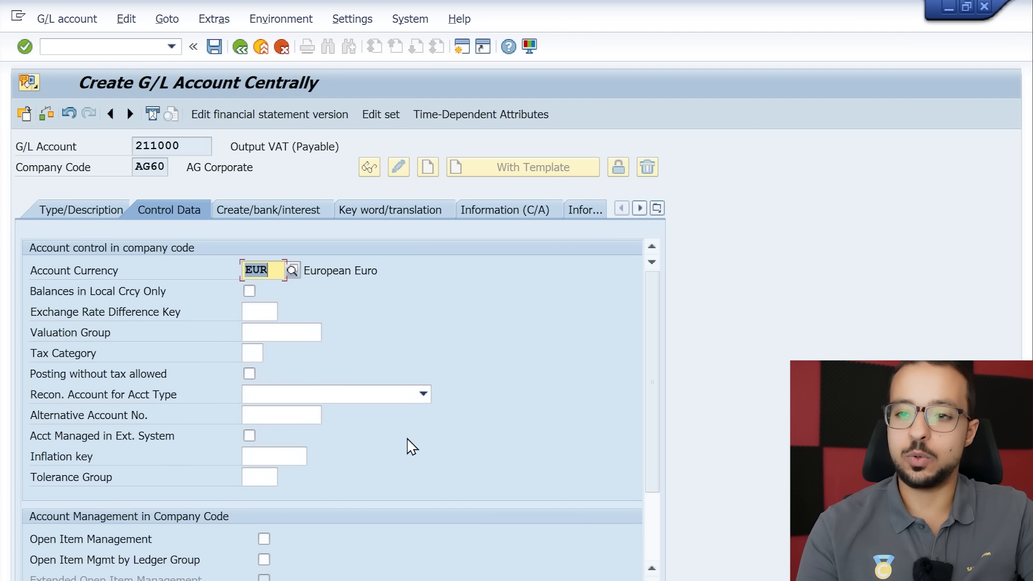
pyautogui.scroll(-2, 420, 446)
pyautogui.click(261, 214)
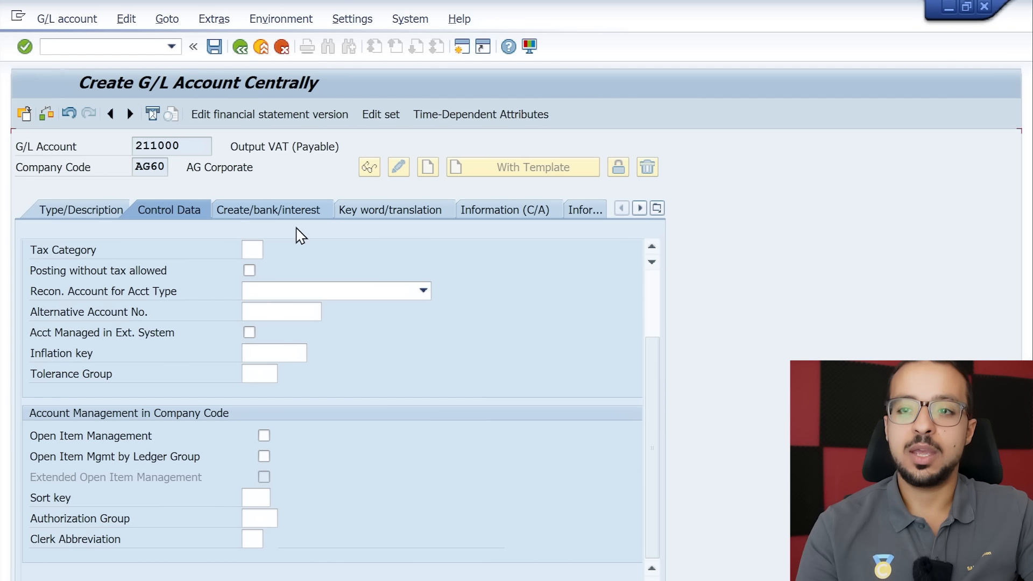
pyautogui.click(353, 273)
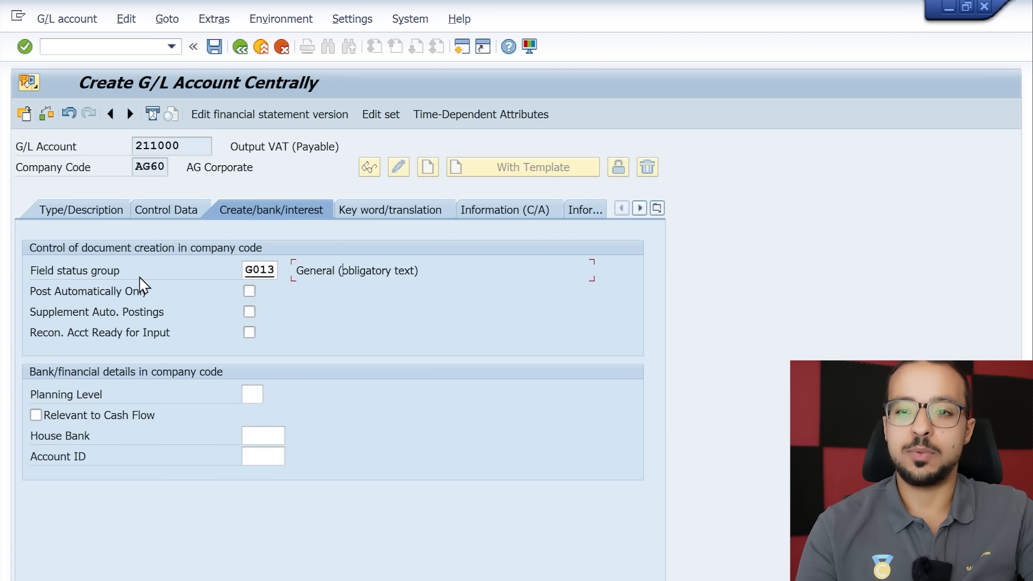
pyautogui.click(249, 269)
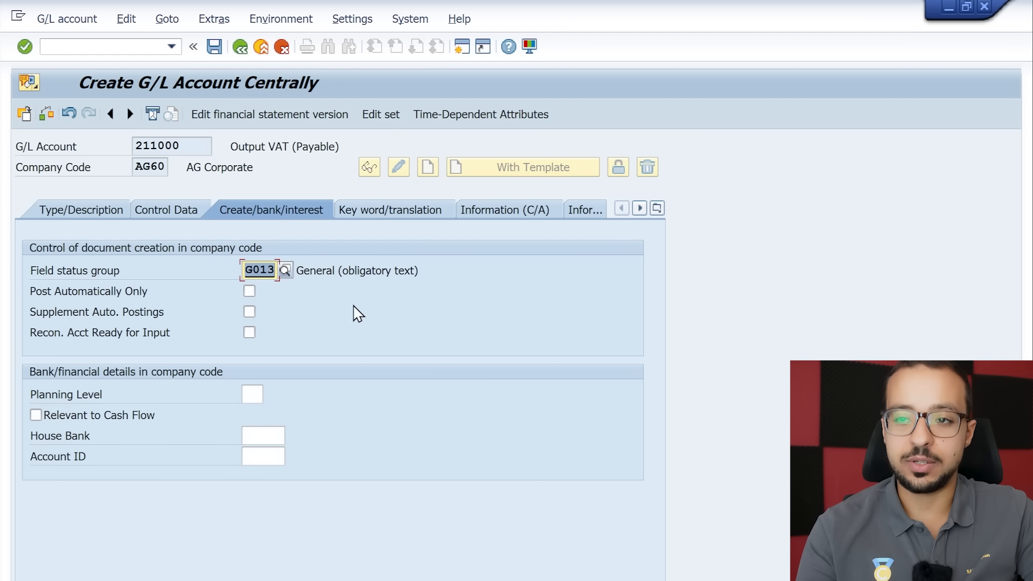
pyautogui.click(215, 48)
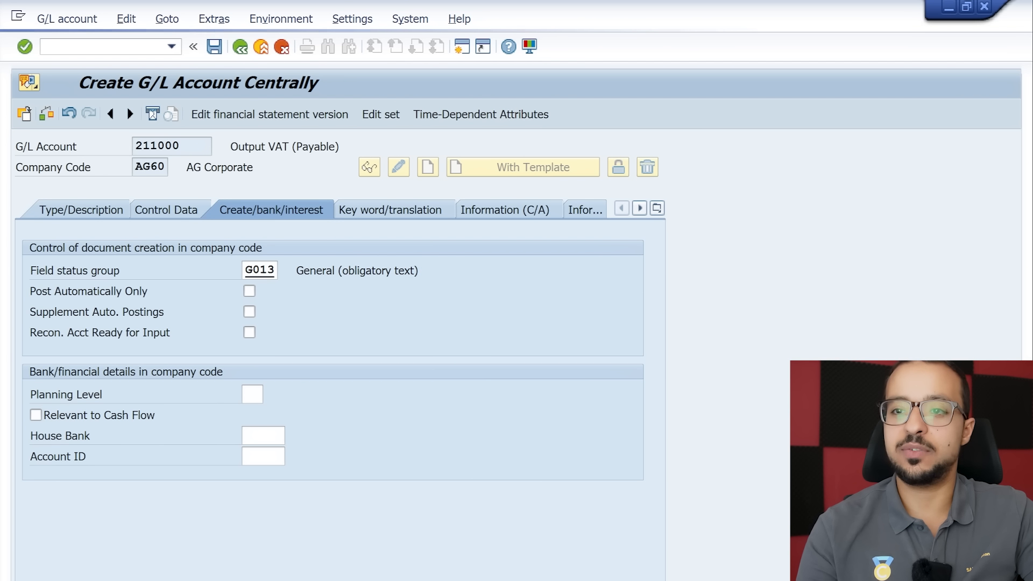
pyautogui.click(77, 376)
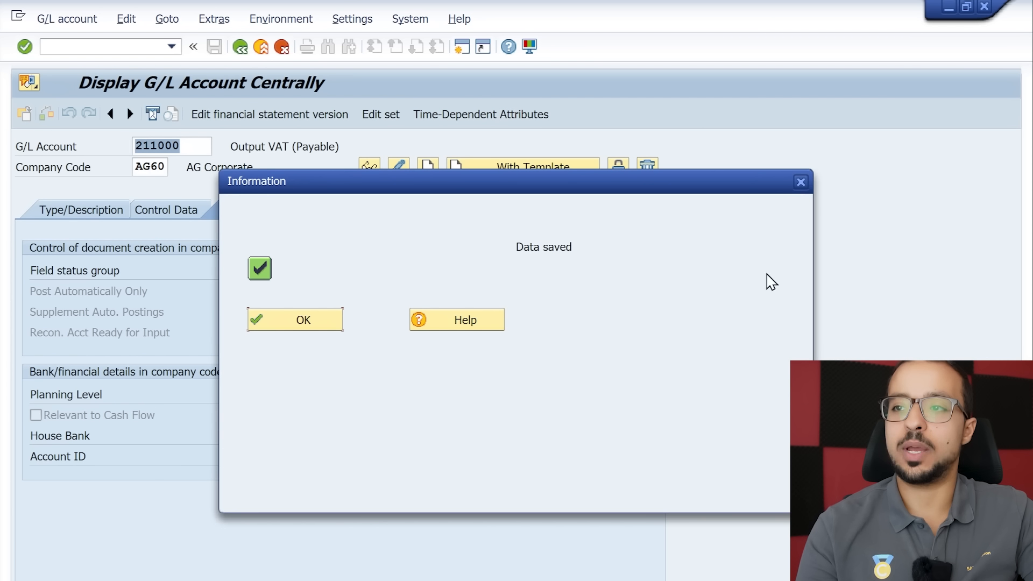
pyautogui.click(302, 327)
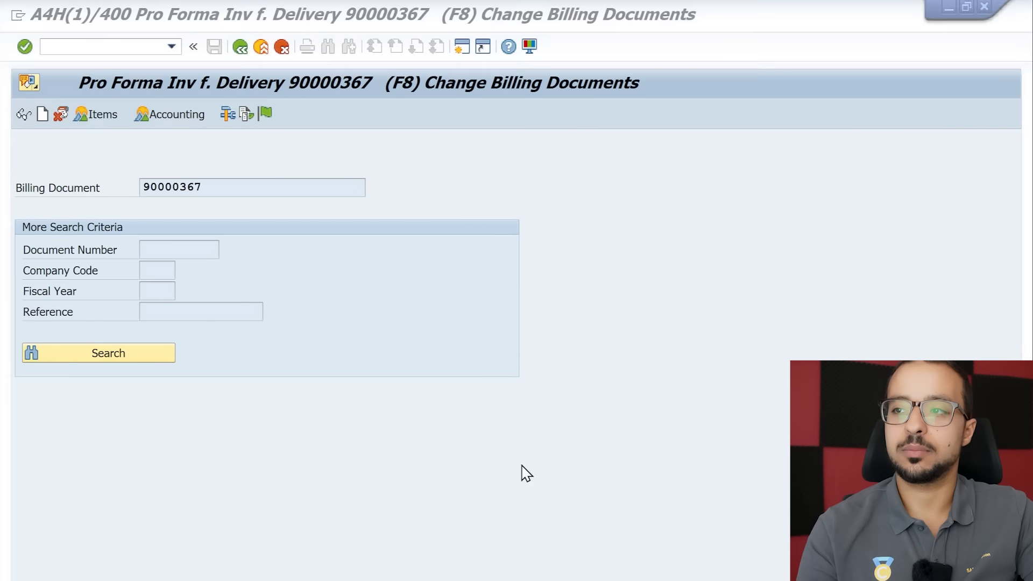
# Try again to release the billing document to accounting and open the detailed help for the resulting error.
pyautogui.click(266, 114)
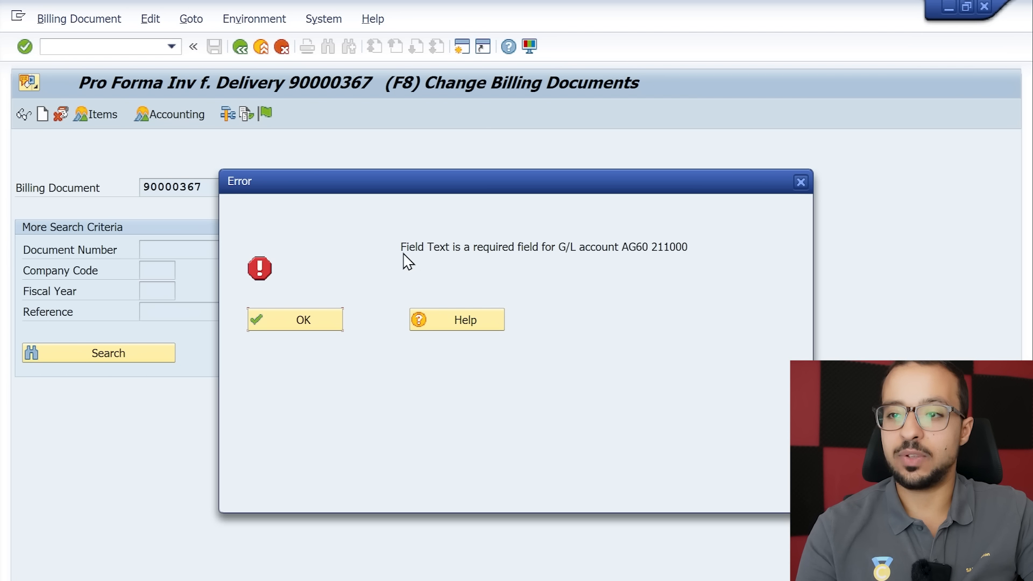
pyautogui.click(313, 320)
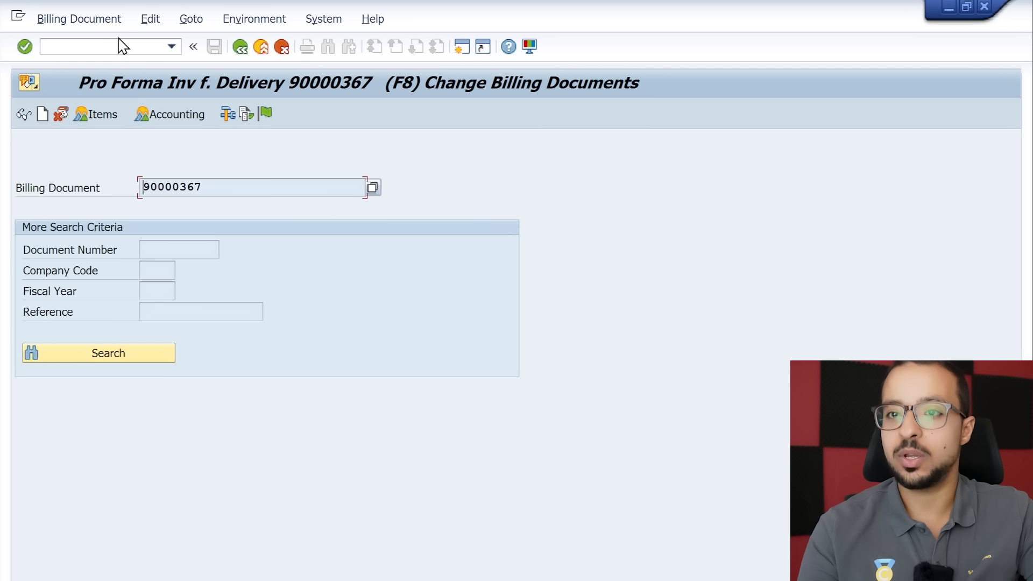
pyautogui.press('F1')
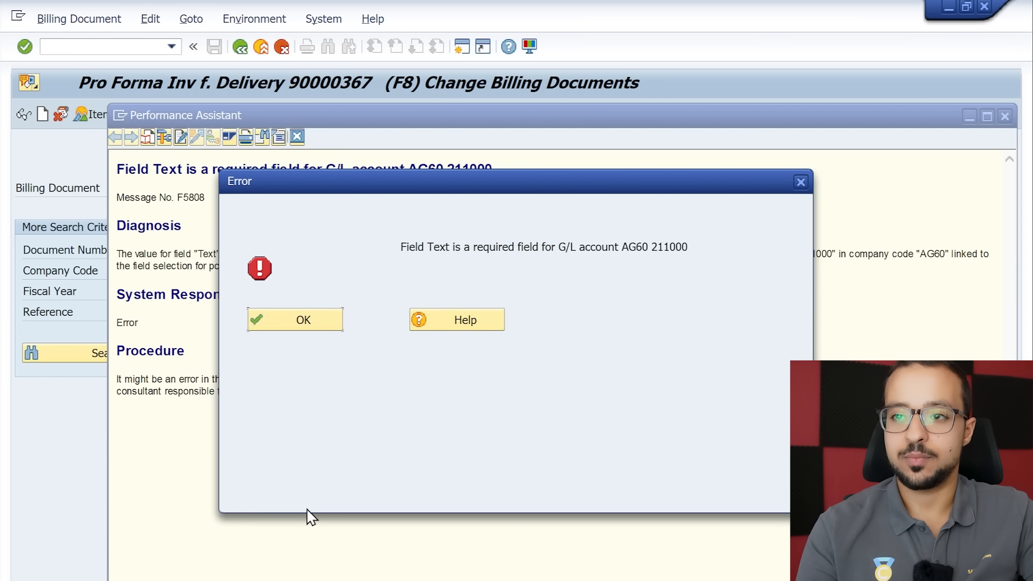
pyautogui.click(322, 321)
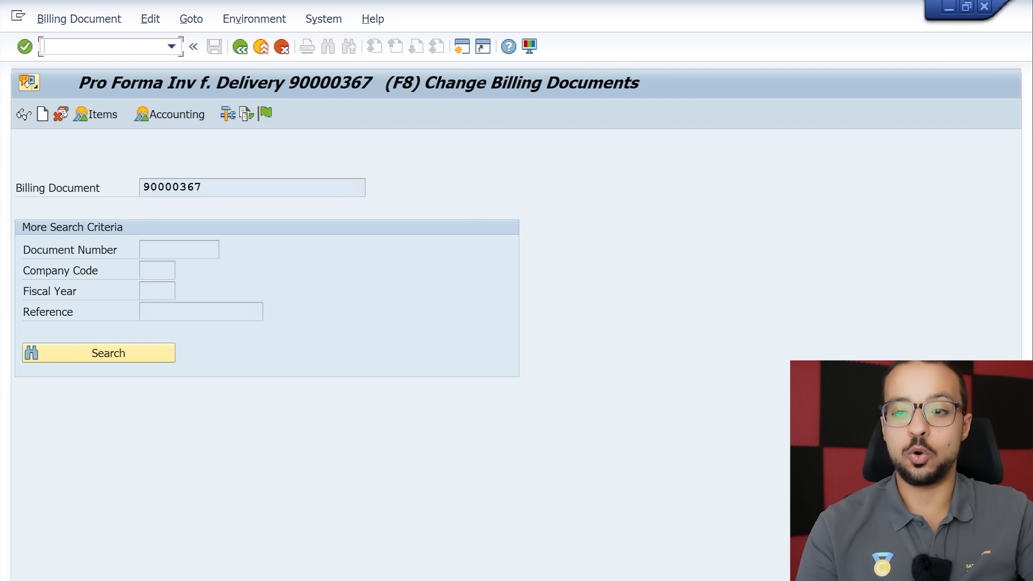
# Read the diagnosis and procedure for message F5808 in the Performance Assistant and close it.
pyautogui.hotkey('alt', 'Tab')
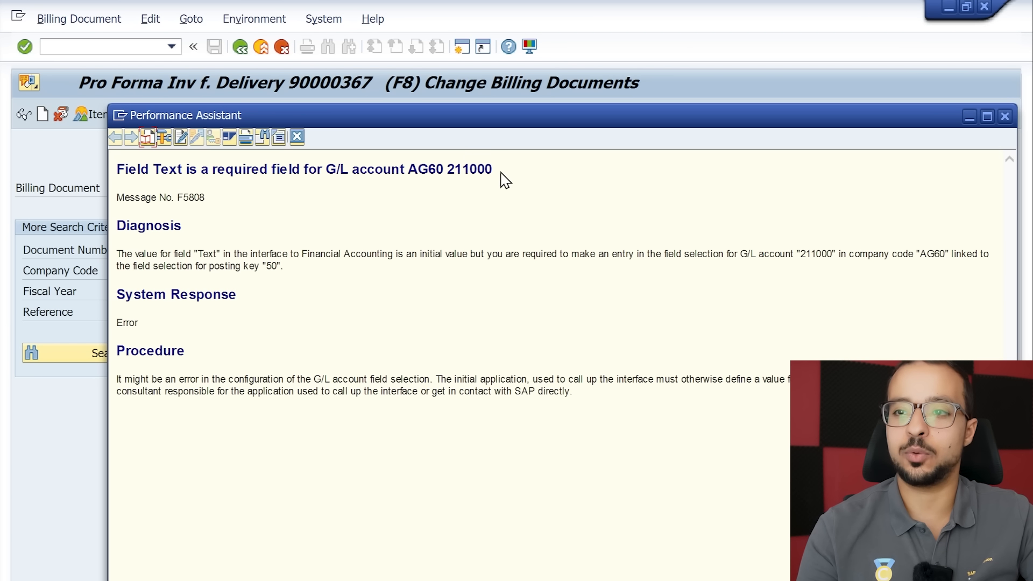
pyautogui.moveTo(136, 254); pyautogui.dragTo(539, 257)
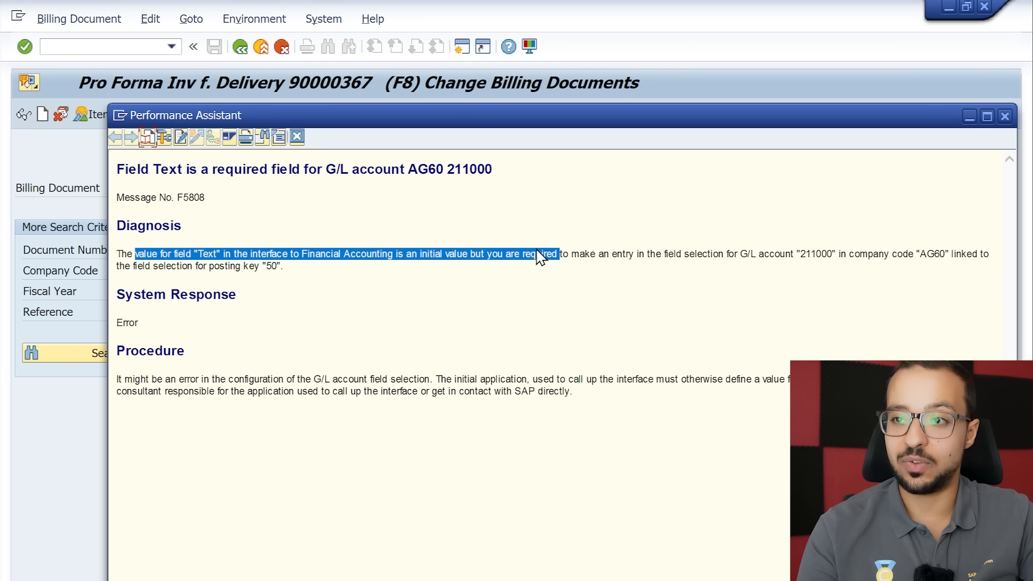
pyautogui.click(571, 249)
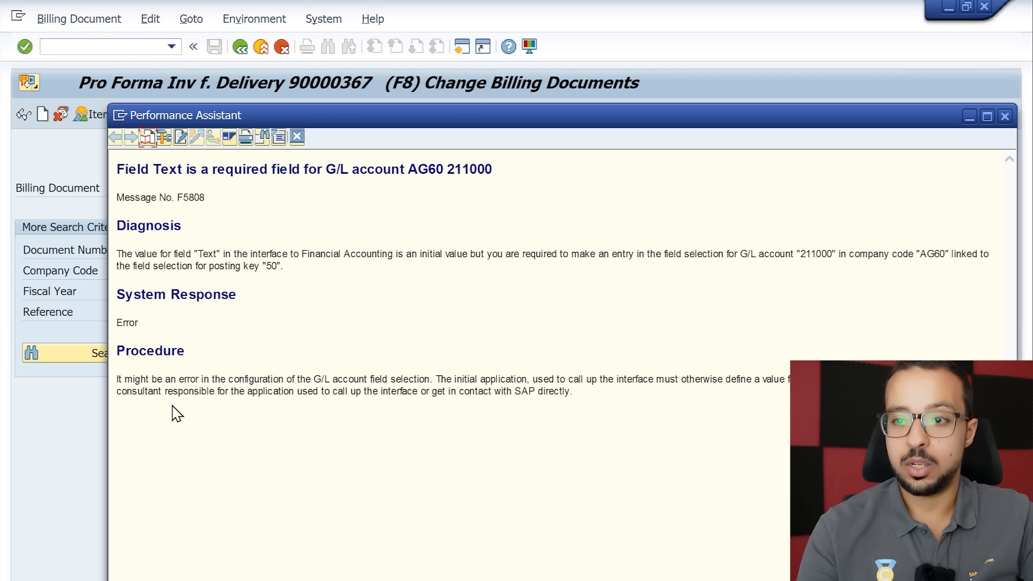
pyautogui.moveTo(117, 379); pyautogui.dragTo(432, 380)
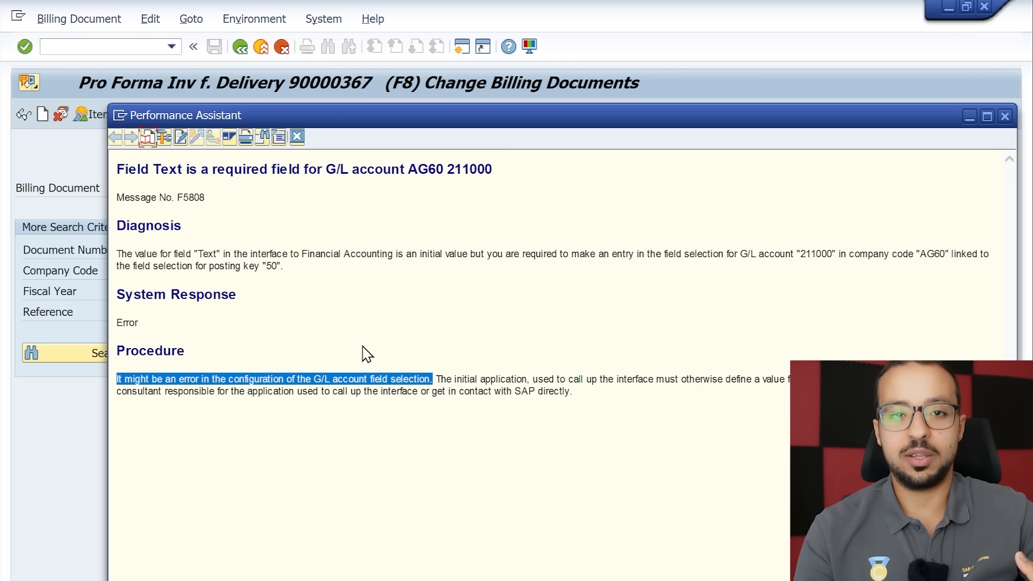
pyautogui.click(297, 137)
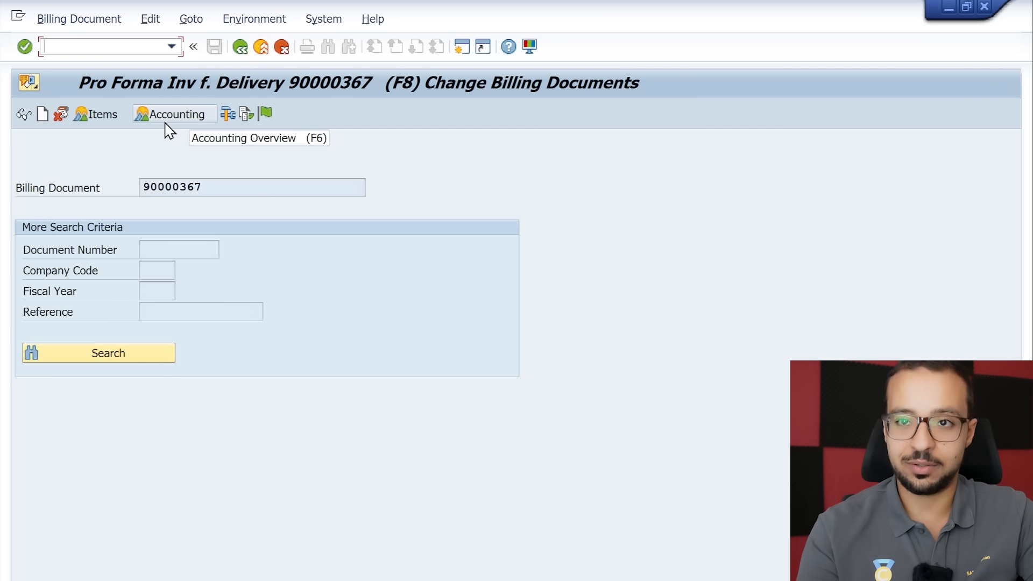
# Open G/L account 211000 in company code AG60 centrally and display its field status group.
pyautogui.write('/nvf03')
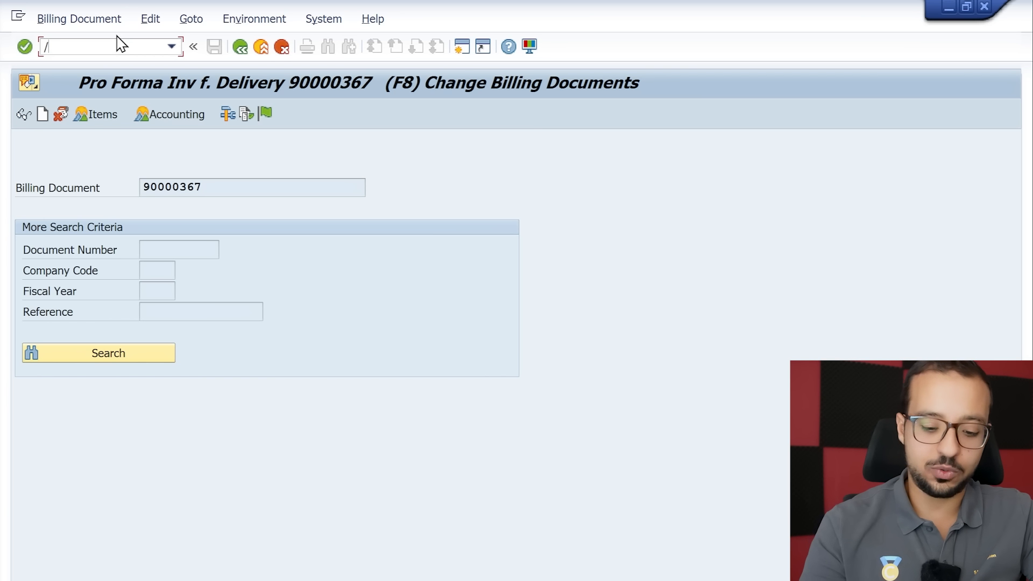
pyautogui.press('Return')
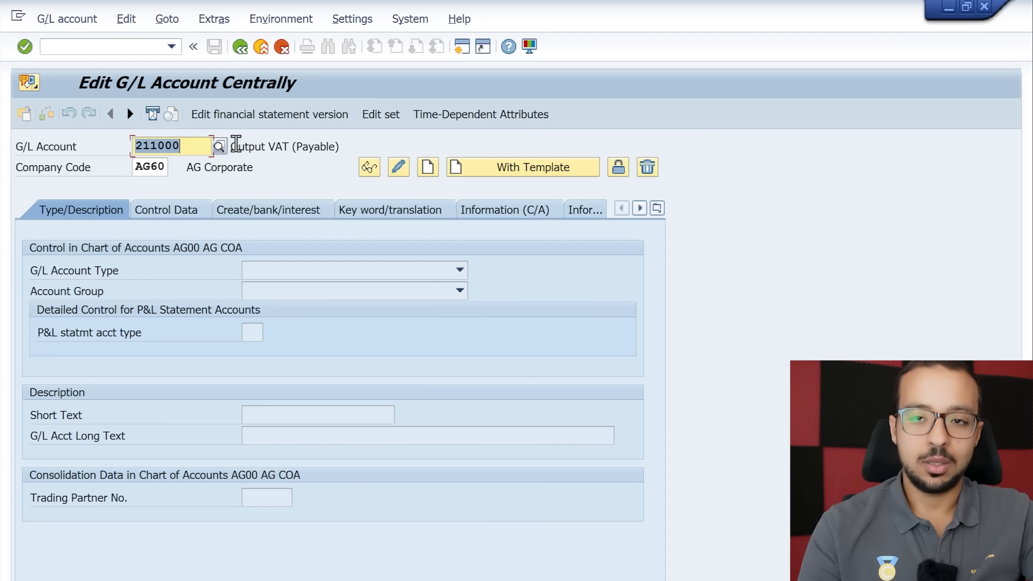
pyautogui.press('Return')
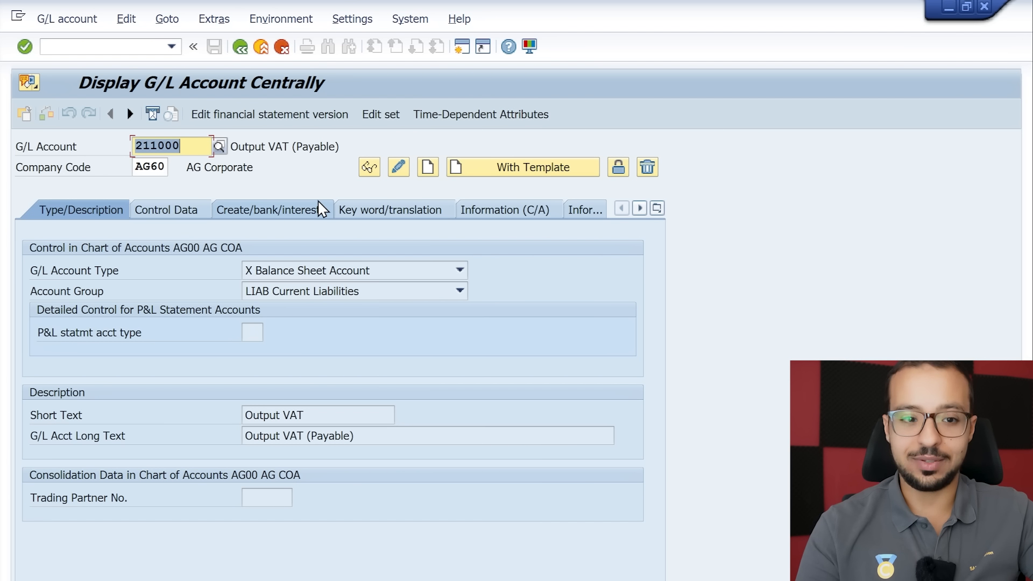
pyautogui.click(305, 214)
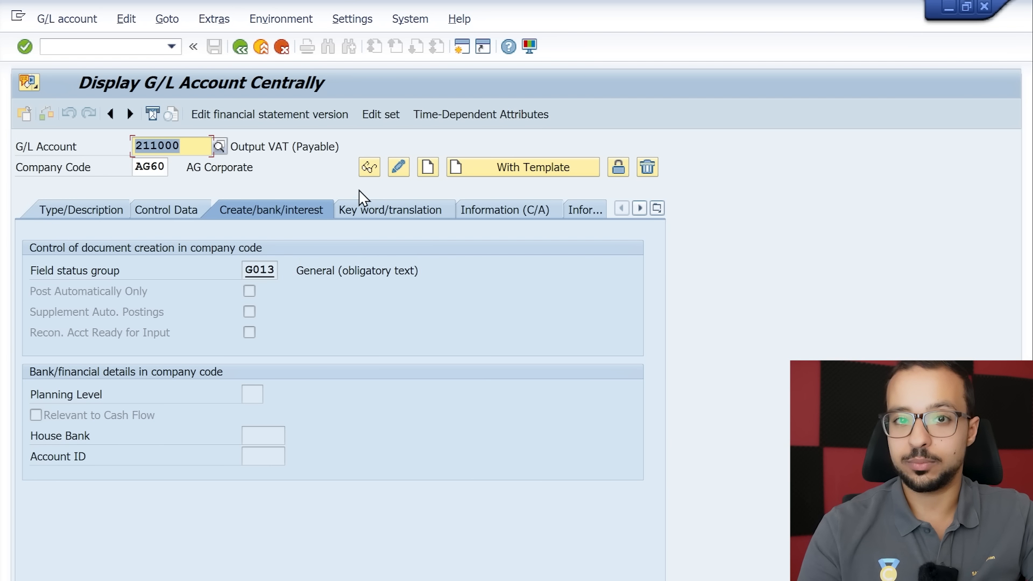
# Change the field status group of account 211000 in AG60 to G001, General (with text, assignment), and save despite the warnings.
pyautogui.click(398, 169)
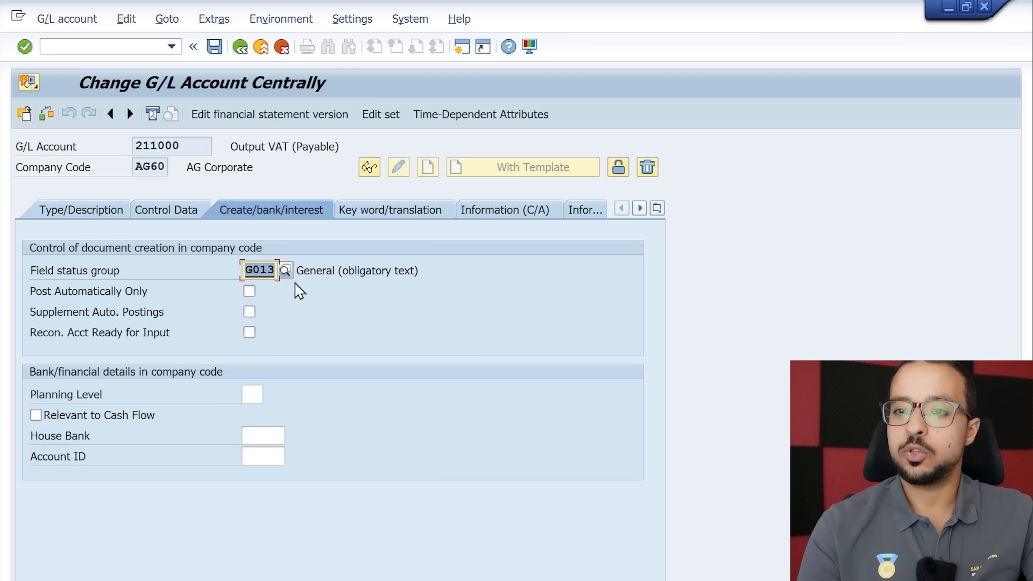
pyautogui.click(288, 268)
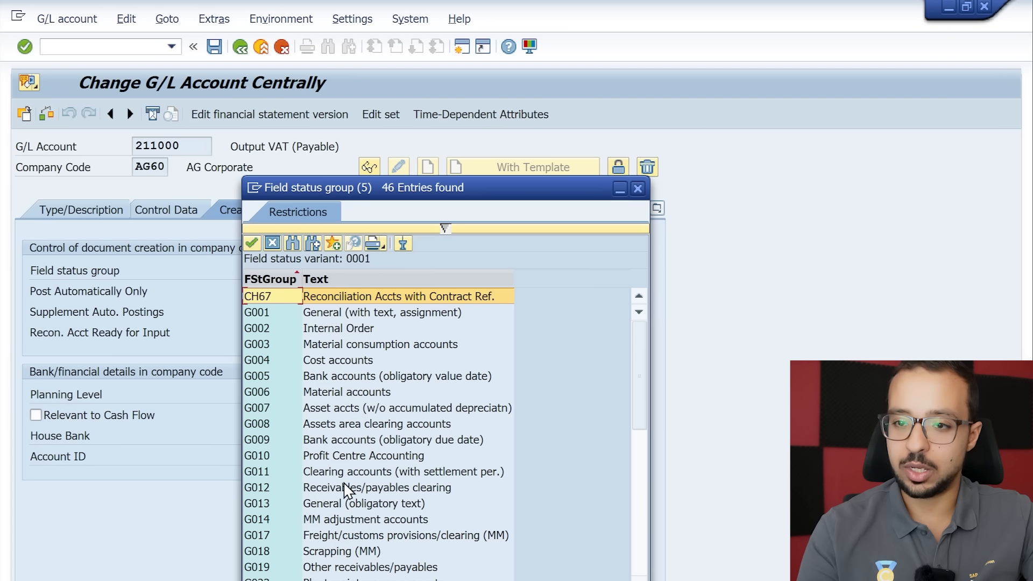
pyautogui.click(347, 505)
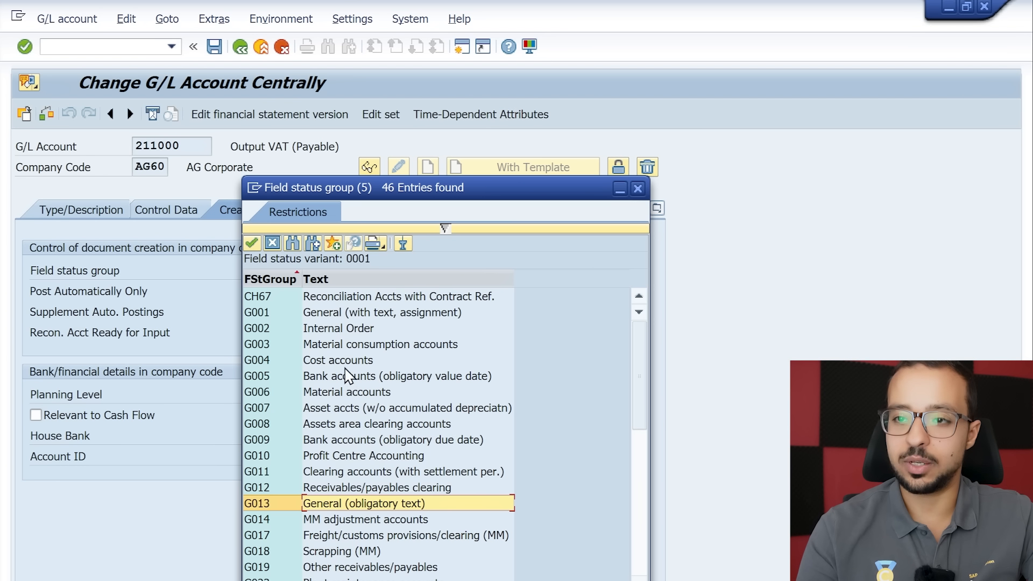
pyautogui.click(298, 315)
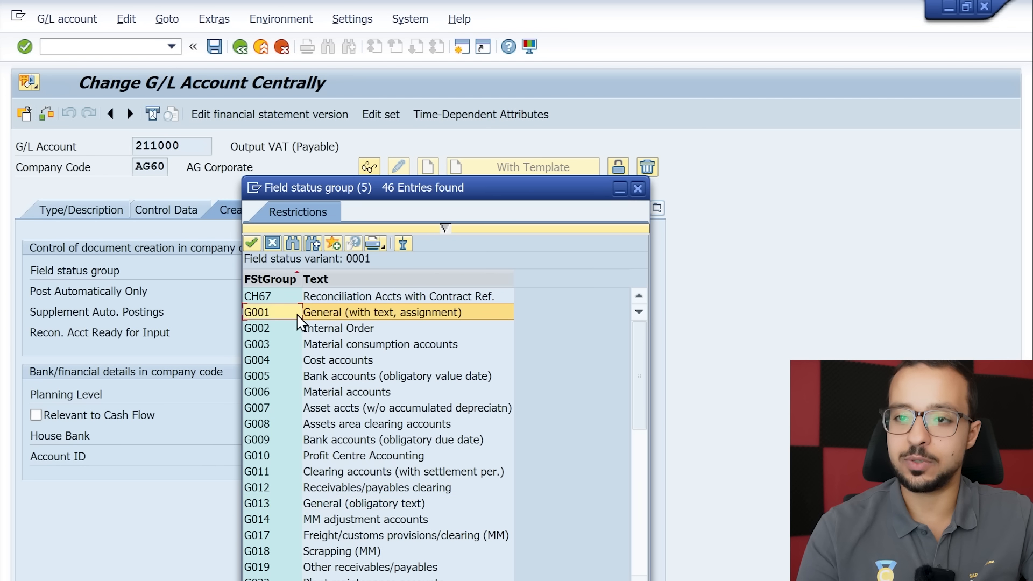
pyautogui.doubleClick(372, 315)
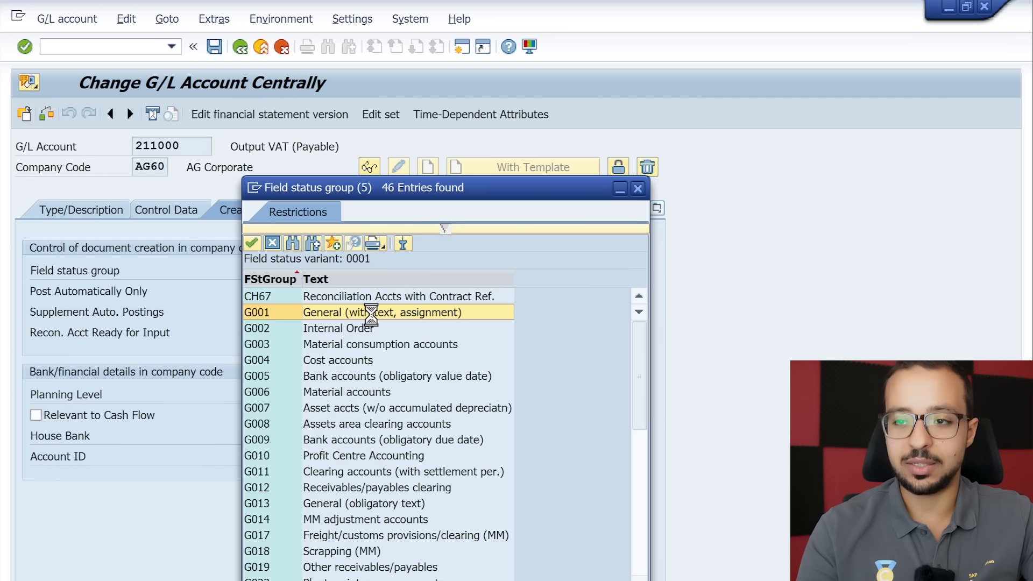
pyautogui.click(214, 46)
pyautogui.click(76, 376)
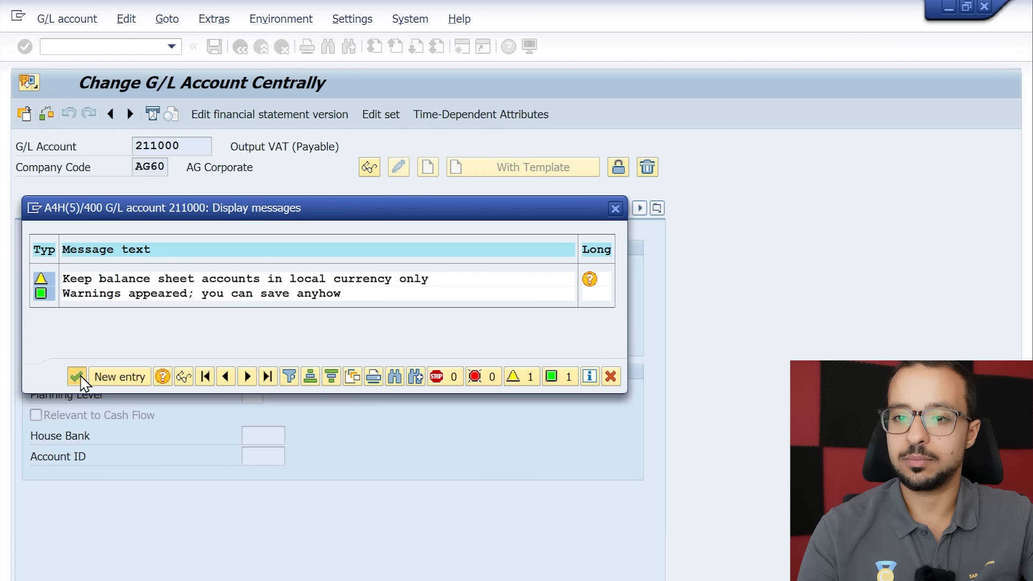
# Examine the General Data field settings of field status group G001 and return to the G/L account.
pyautogui.click(279, 323)
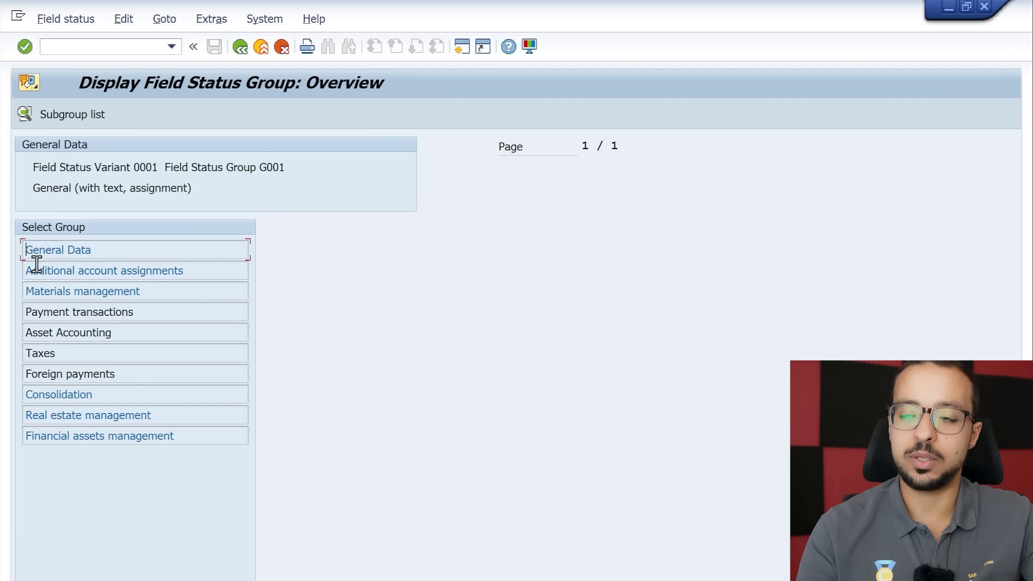
pyautogui.doubleClick(76, 250)
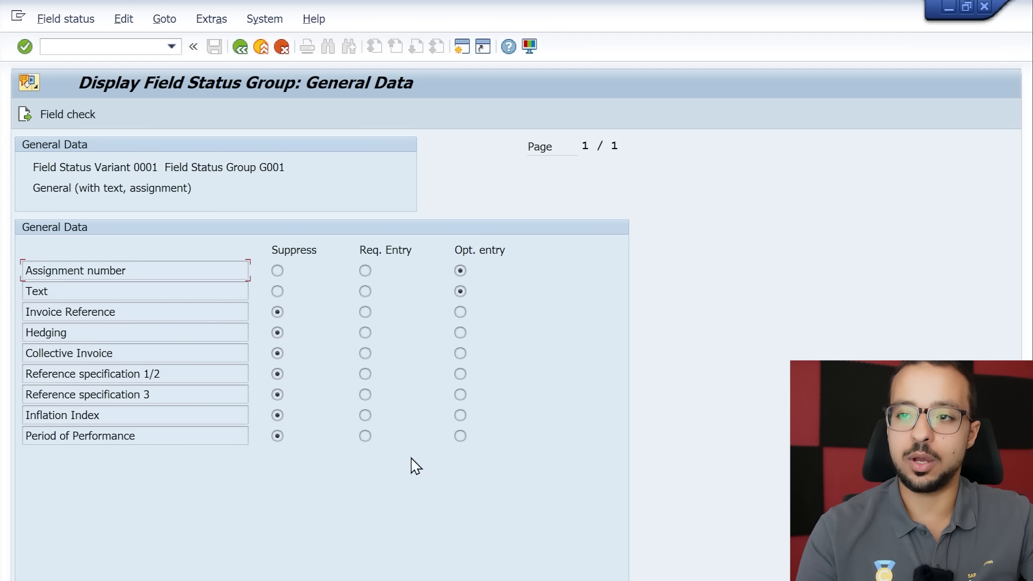
pyautogui.click(240, 48)
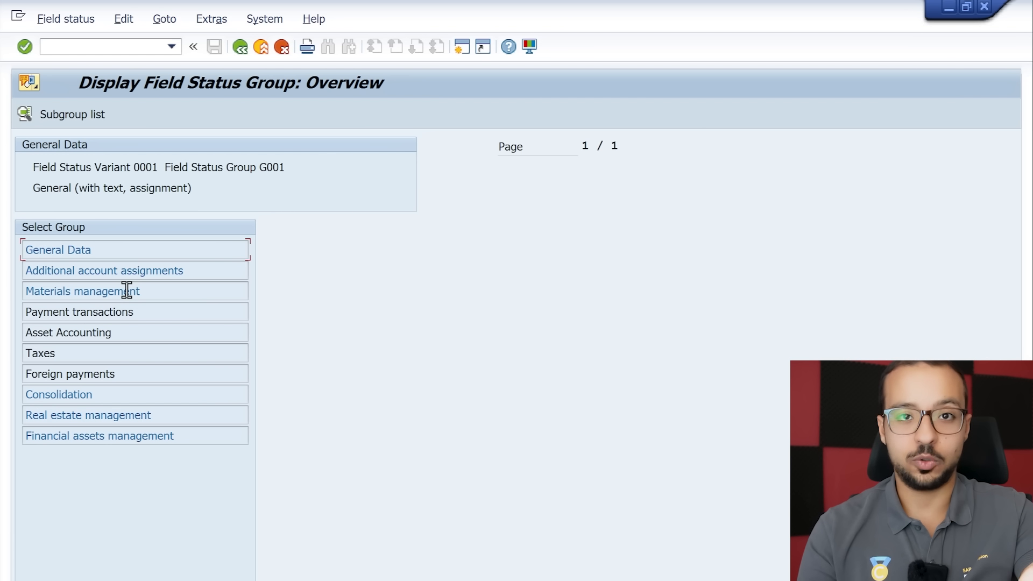
pyautogui.click(240, 54)
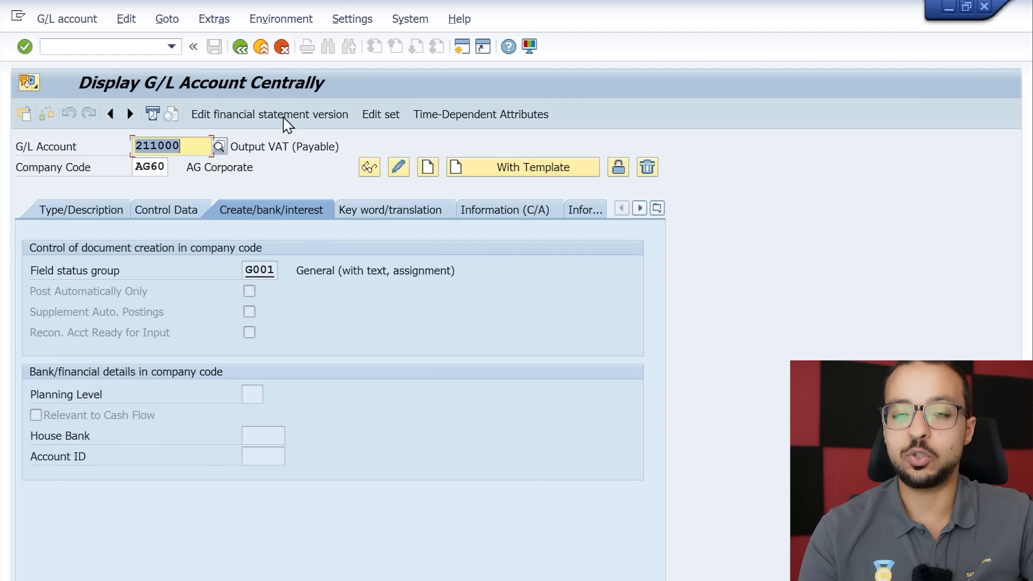
# Return to the billing document, release it to accounting and acknowledge the confirmation.
pyautogui.press('F10')
pyautogui.press('Escape')
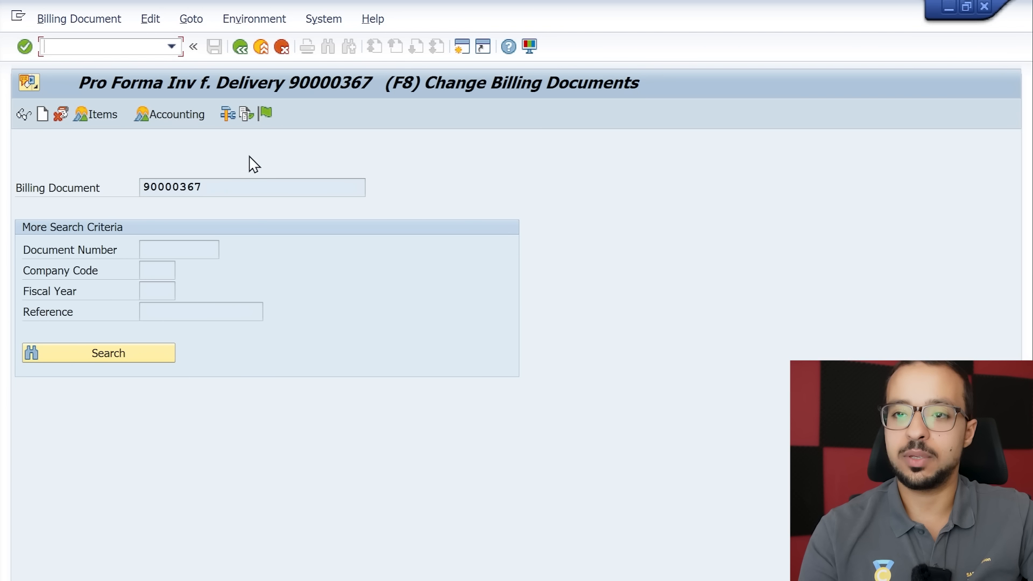
pyautogui.click(267, 114)
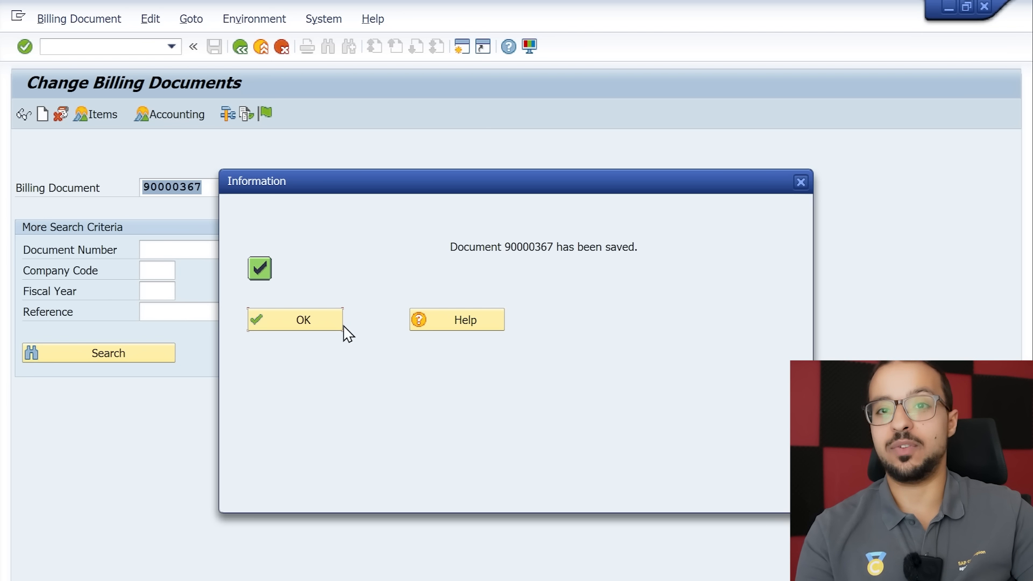
pyautogui.click(303, 320)
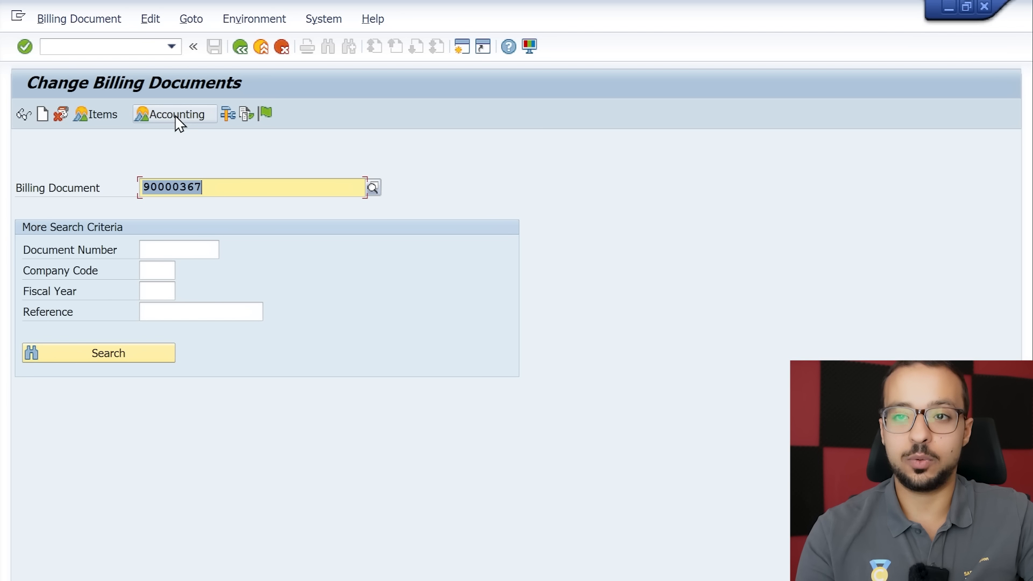
# Display the billing document's document flow and examine the chain of sales order, delivery, invoice and journal entry.
pyautogui.click(246, 115)
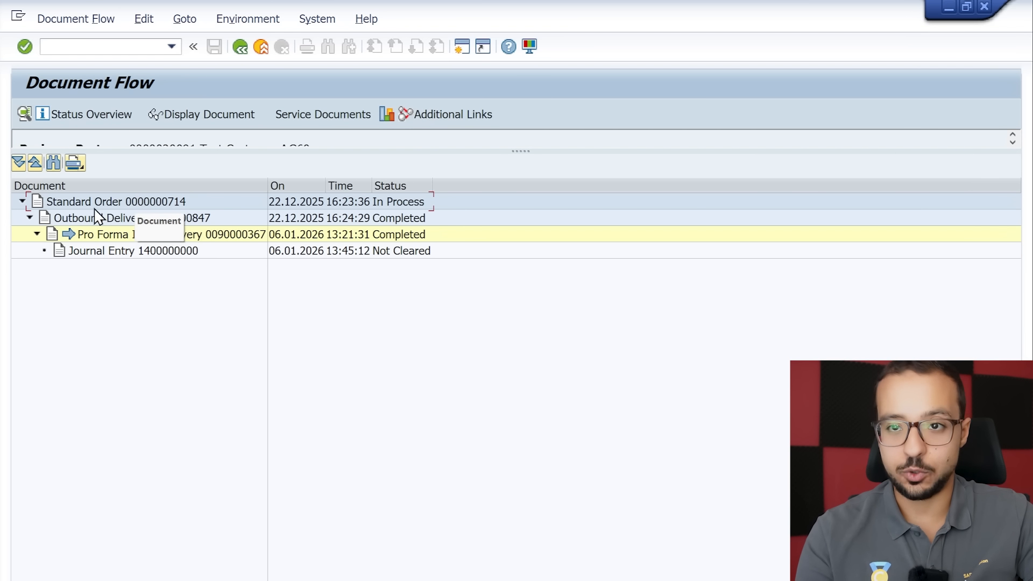
pyautogui.click(179, 201)
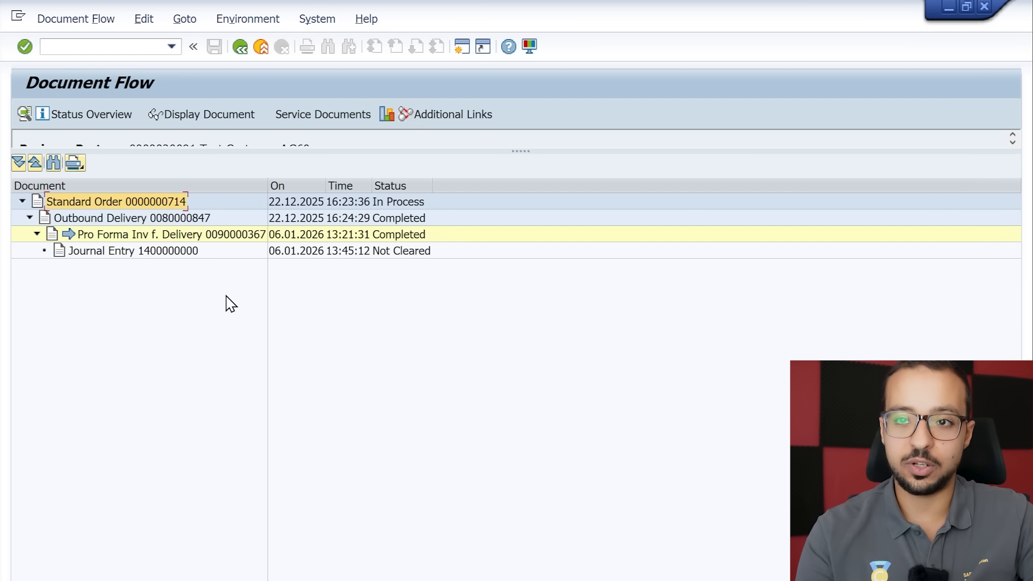
pyautogui.click(209, 218)
pyautogui.click(229, 235)
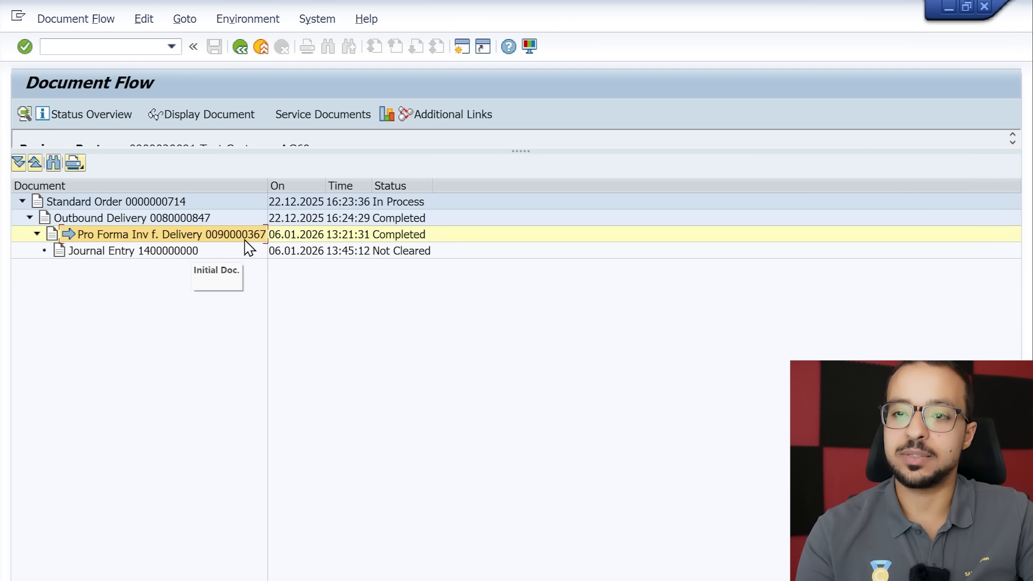
pyautogui.click(135, 252)
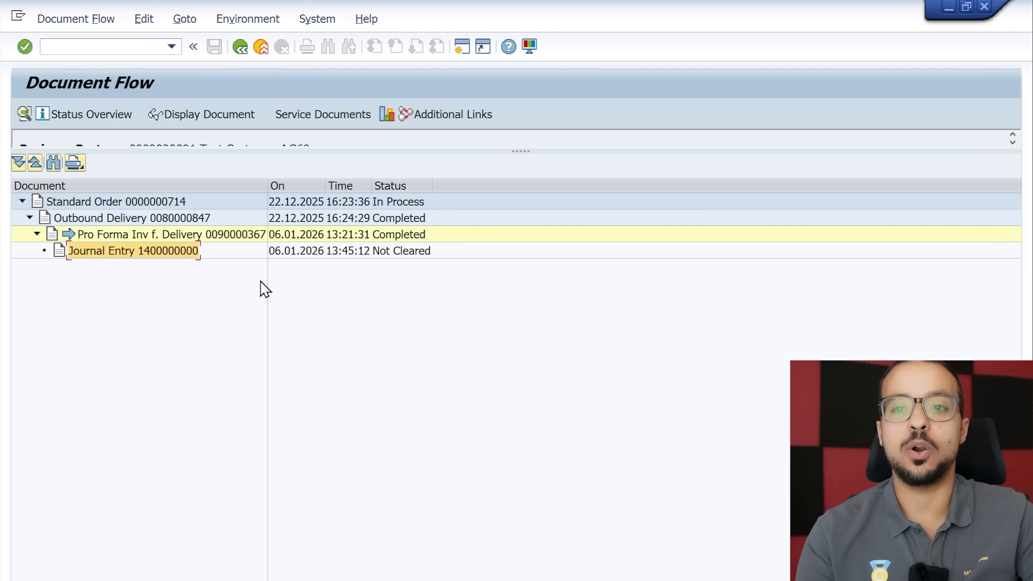
pyautogui.click(244, 203)
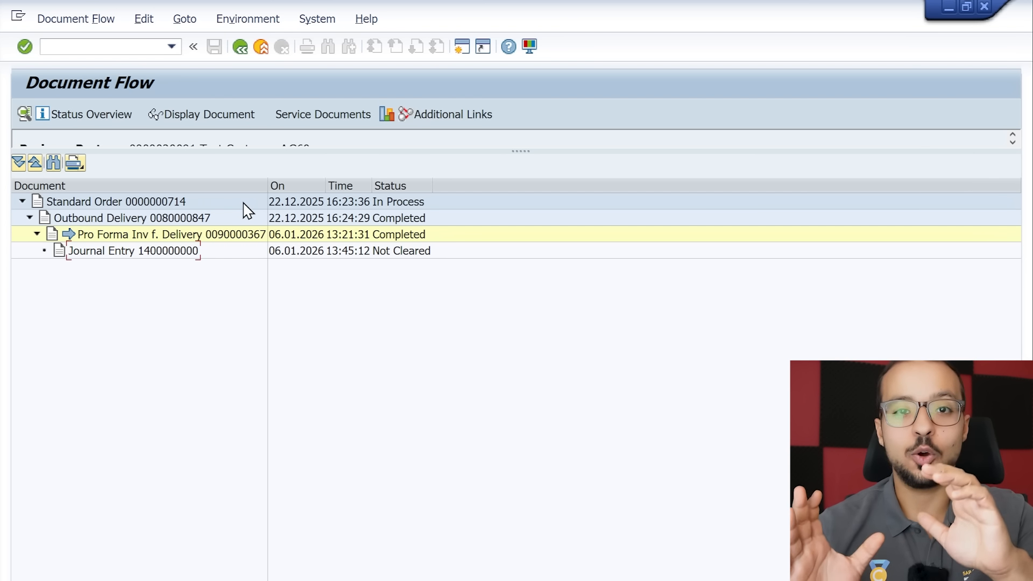
# Open the journal entry and examine its entry and general ledger views, widening the tax code column to check the revenue line.
pyautogui.doubleClick(147, 253)
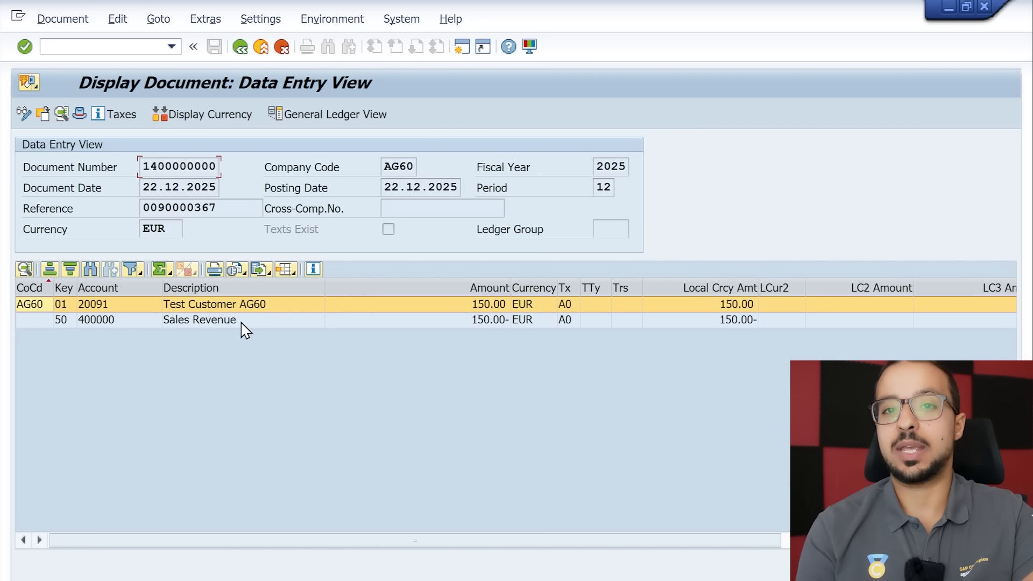
pyautogui.click(150, 307)
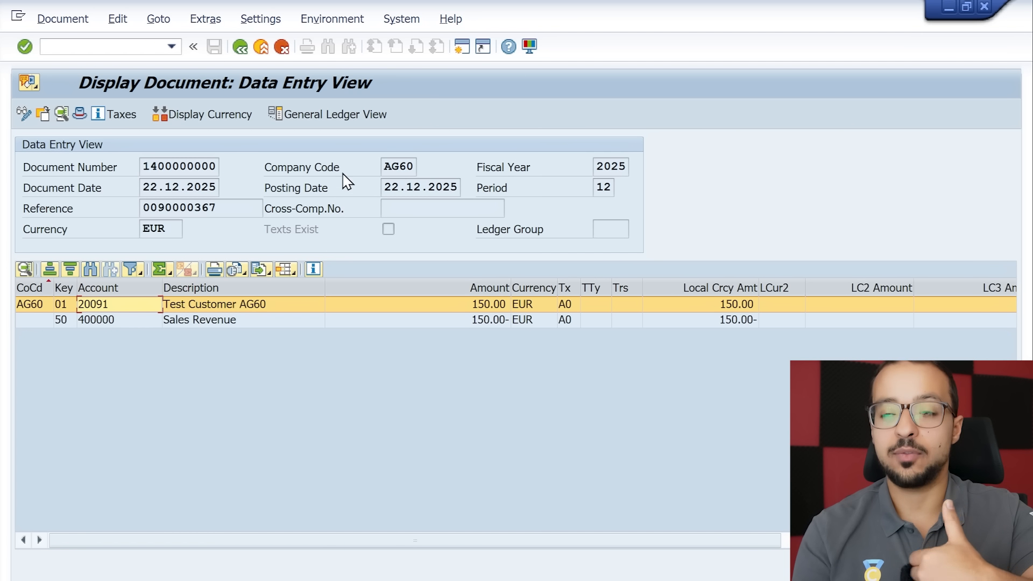
pyautogui.click(345, 117)
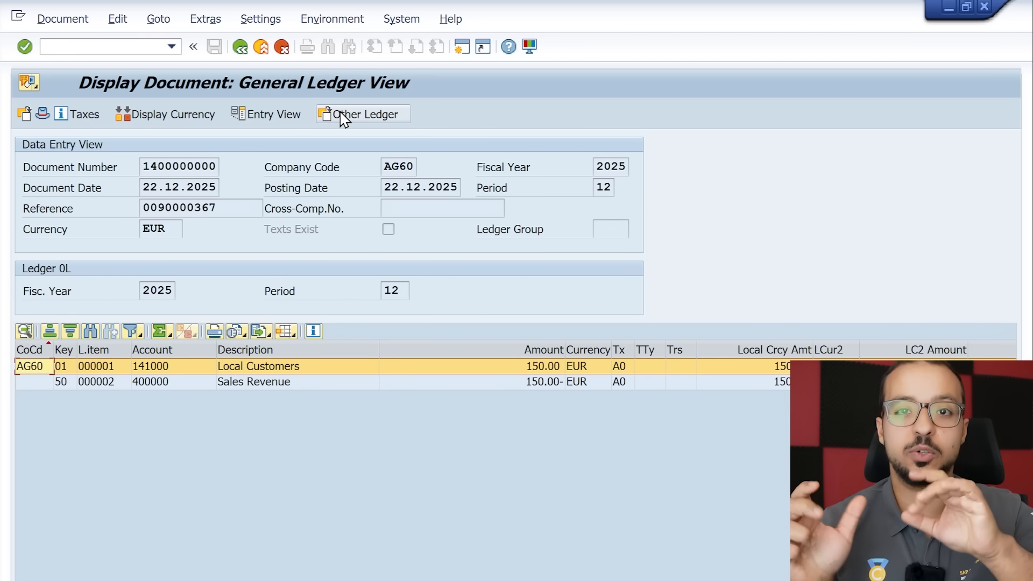
pyautogui.click(153, 382)
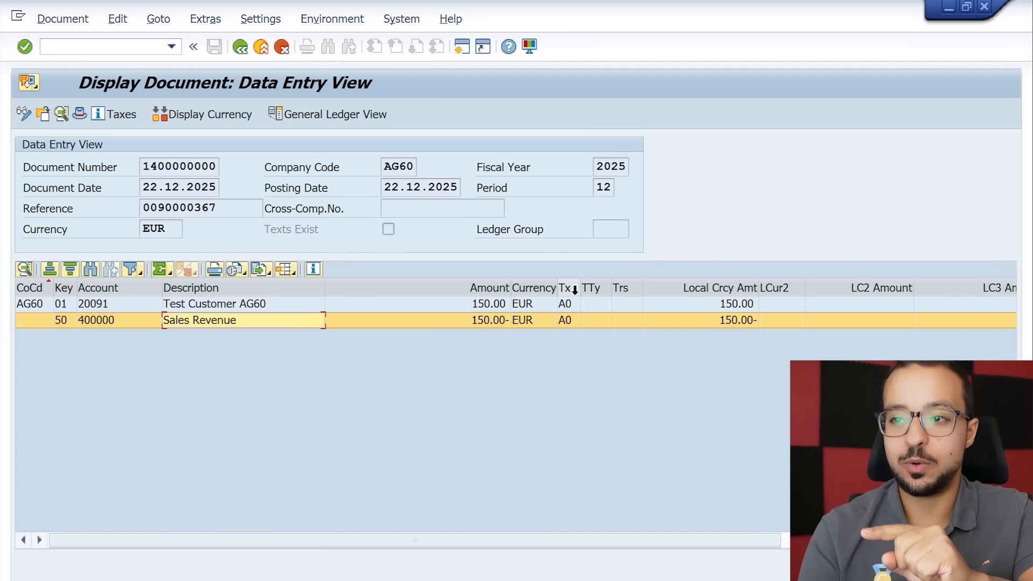
pyautogui.moveTo(580, 288); pyautogui.dragTo(596, 287)
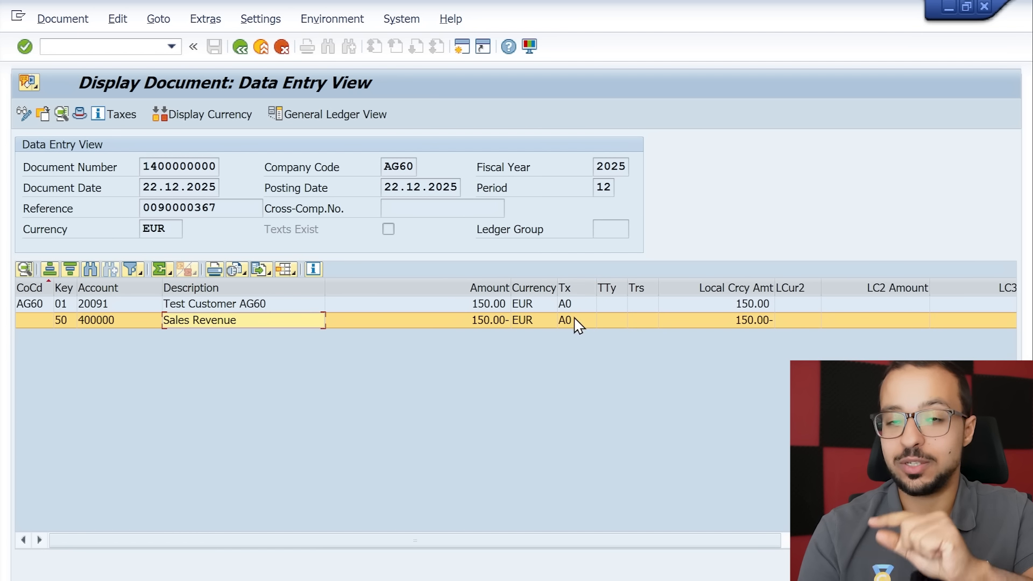
pyautogui.click(570, 321)
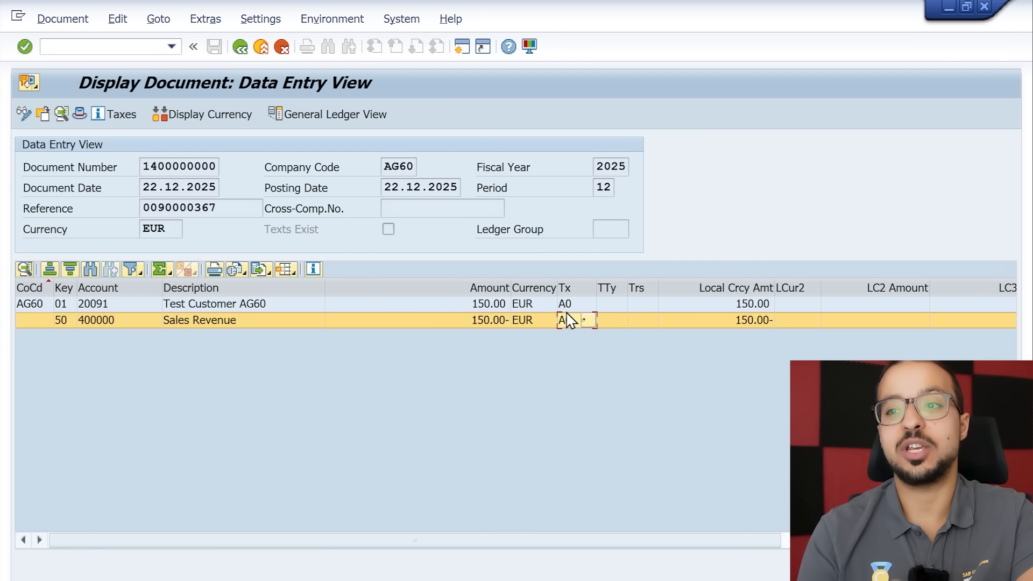
# Open transaction FTXP in a new session for country FR and display the tax rates of tax code A0.
pyautogui.click(127, 47)
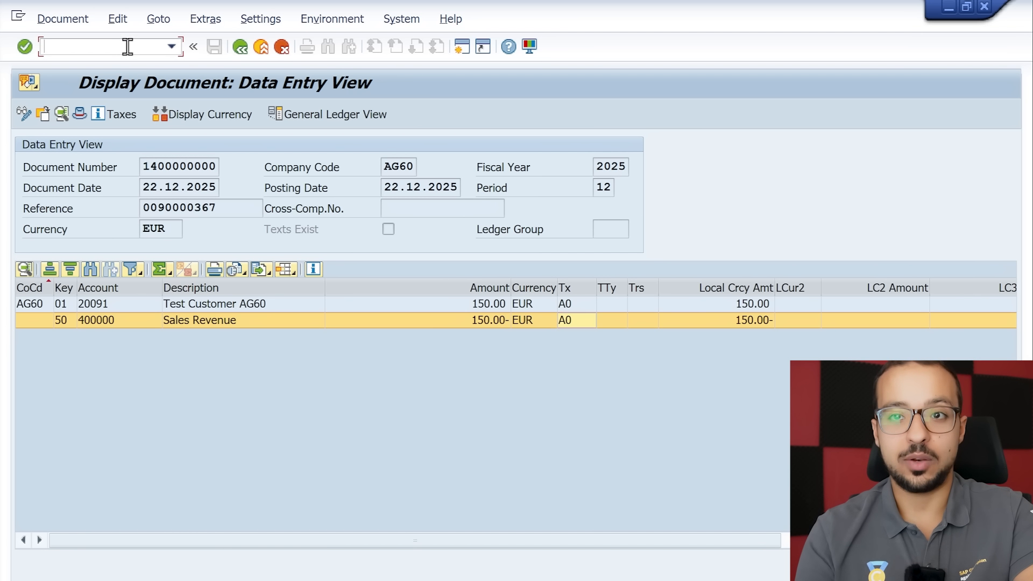
pyautogui.write('/o')
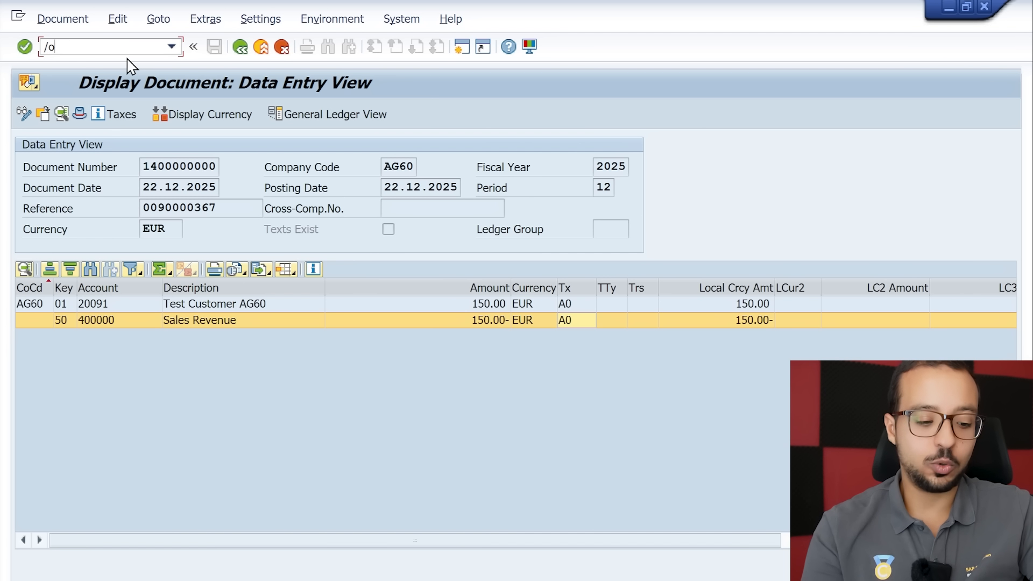
pyautogui.write('t')
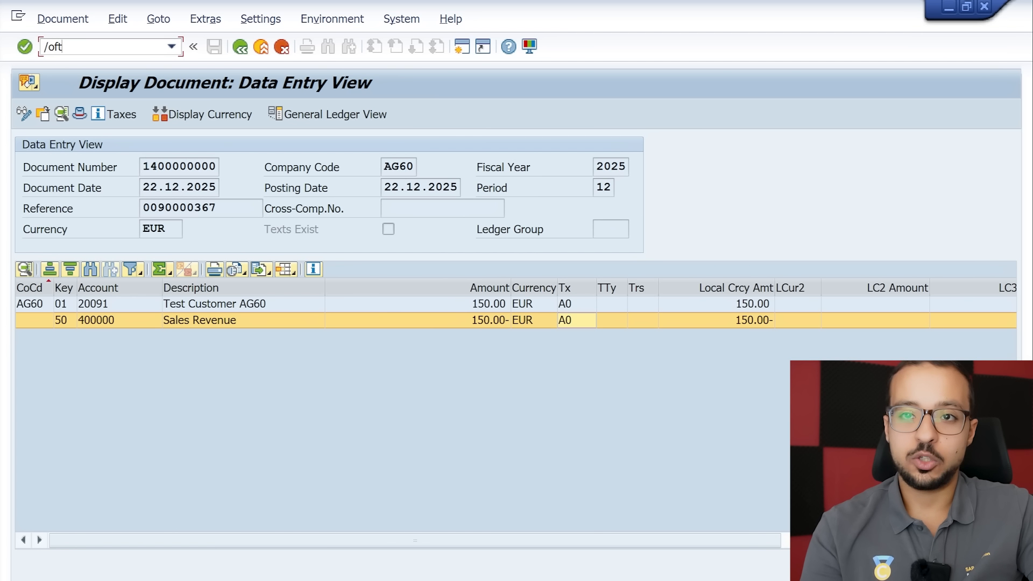
pyautogui.write('xp')
pyautogui.press('Return')
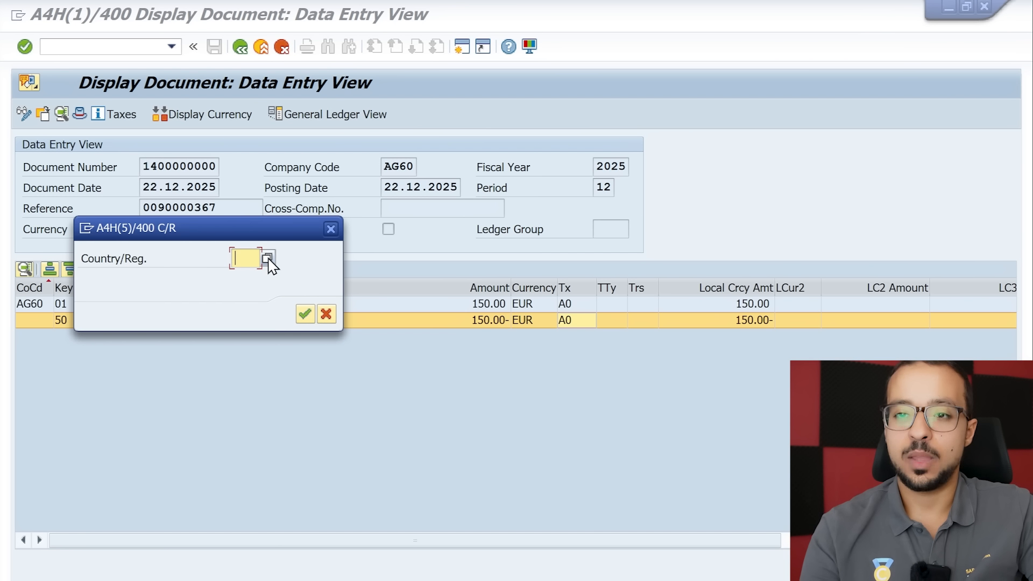
pyautogui.write('fr')
pyautogui.press('Return')
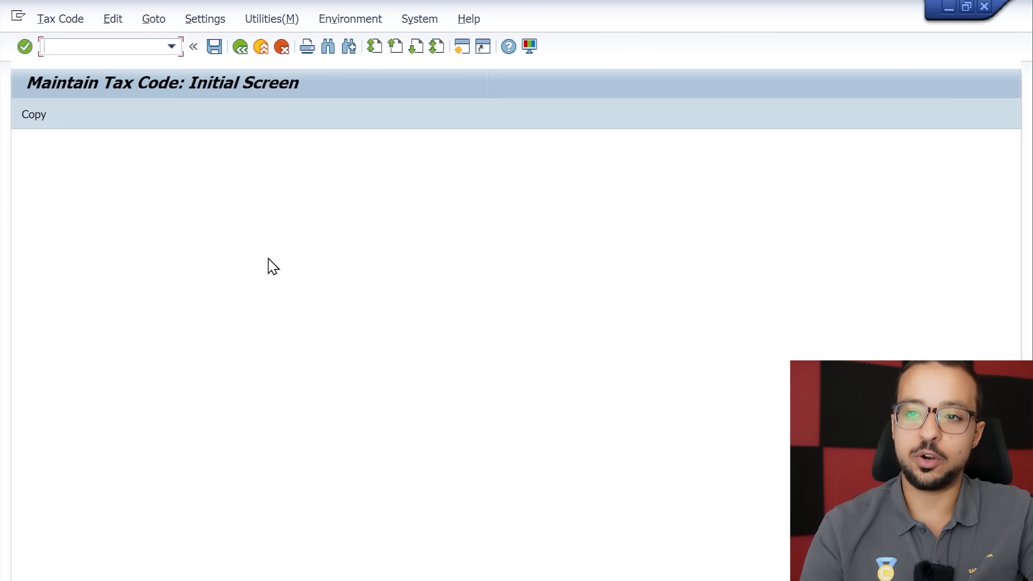
pyautogui.click(294, 321)
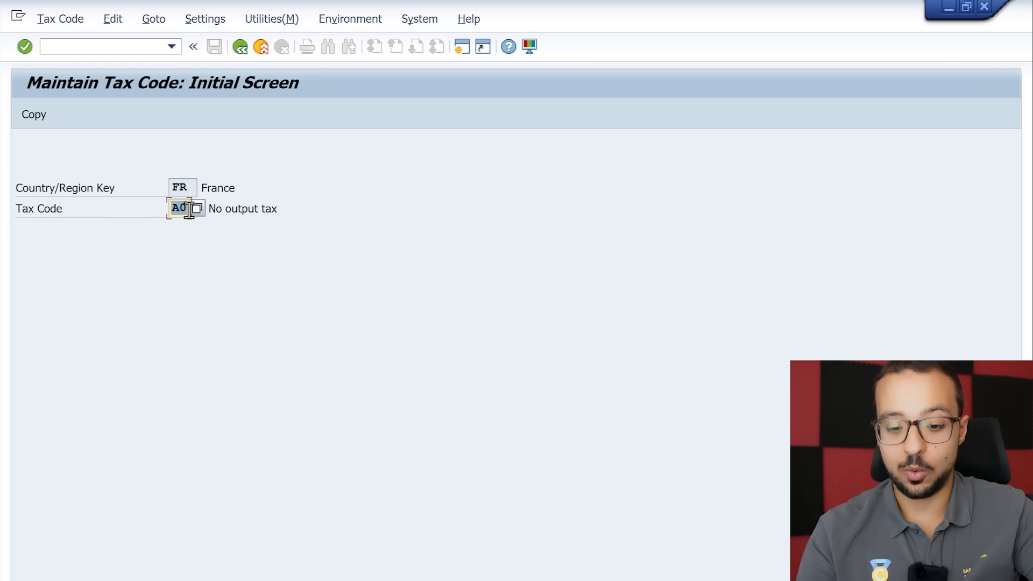
pyautogui.press('Return')
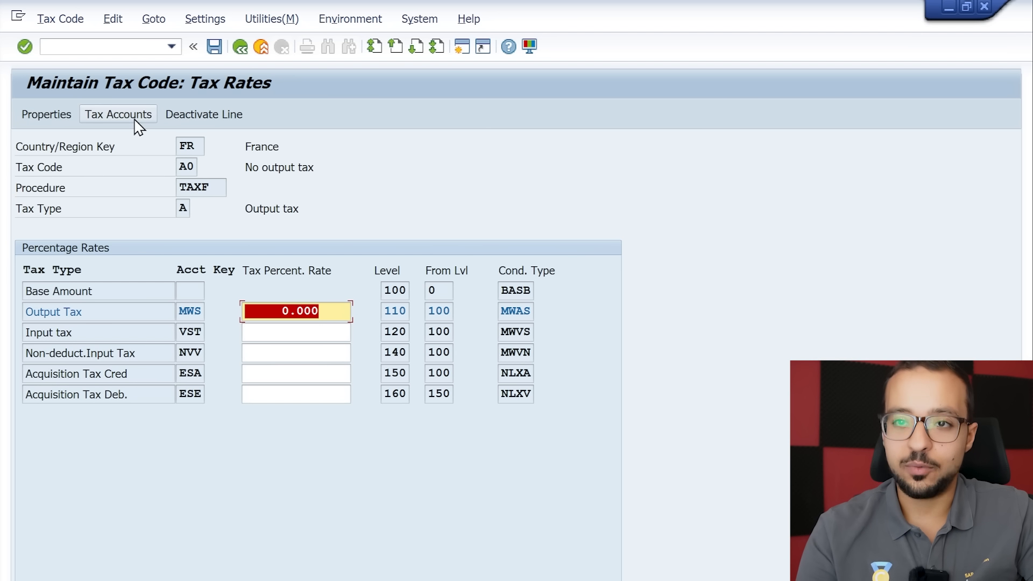
# Check the G/L account assigned to tax code A0 in chart of accounts AG00, and close that session to return to the document flow.
pyautogui.click(118, 114)
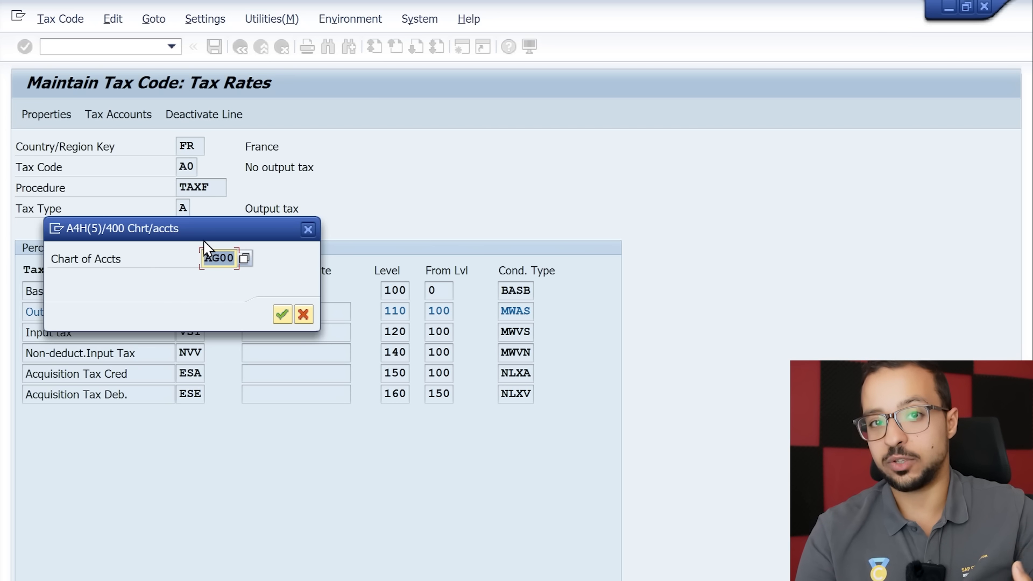
pyautogui.click(280, 315)
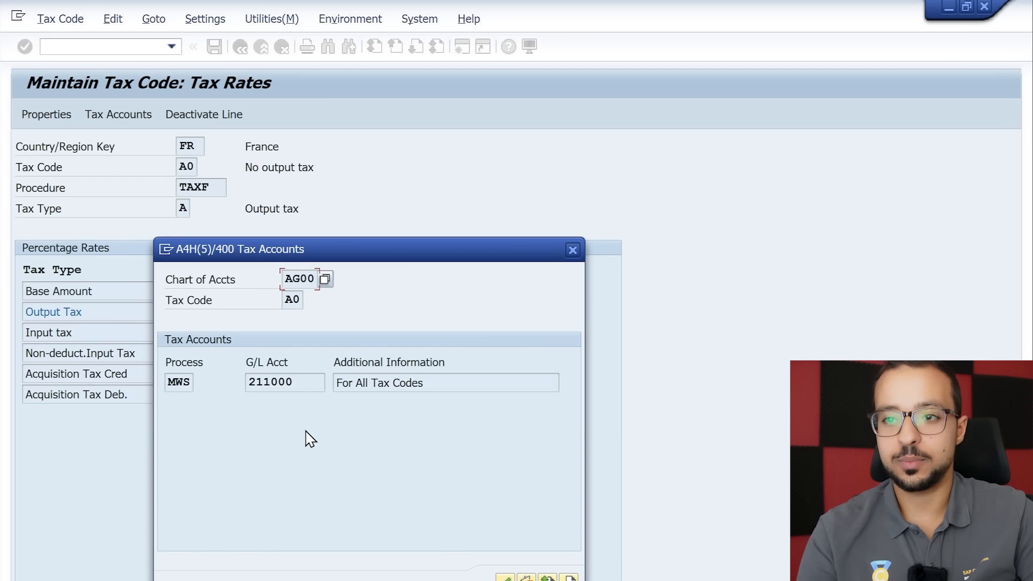
pyautogui.doubleClick(289, 381)
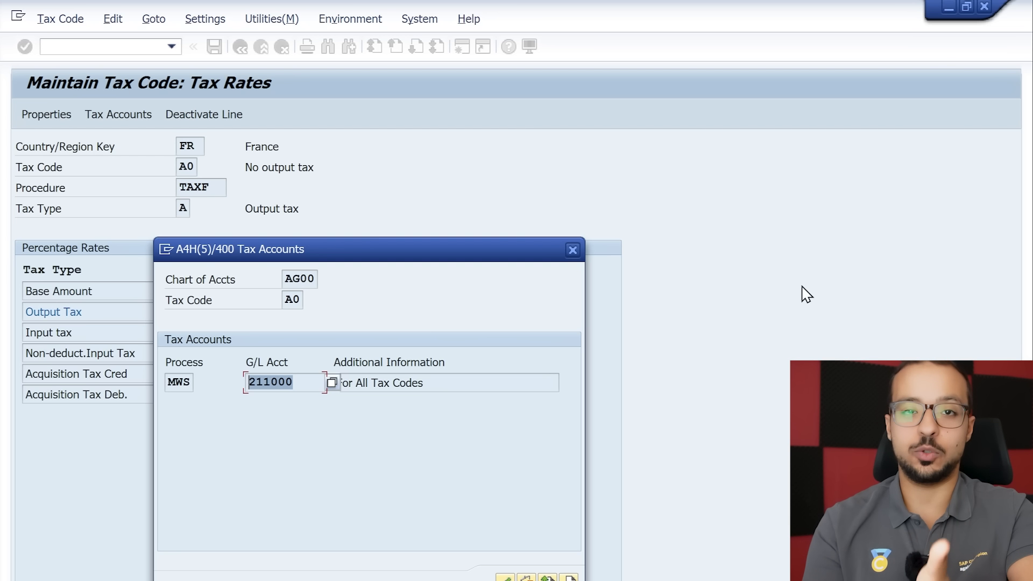
pyautogui.click(574, 250)
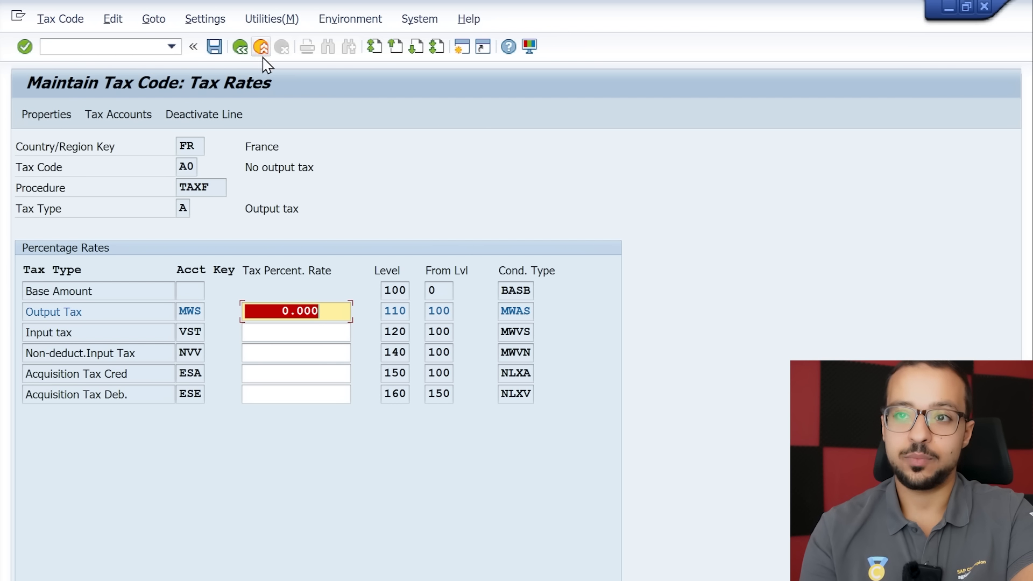
pyautogui.click(987, 6)
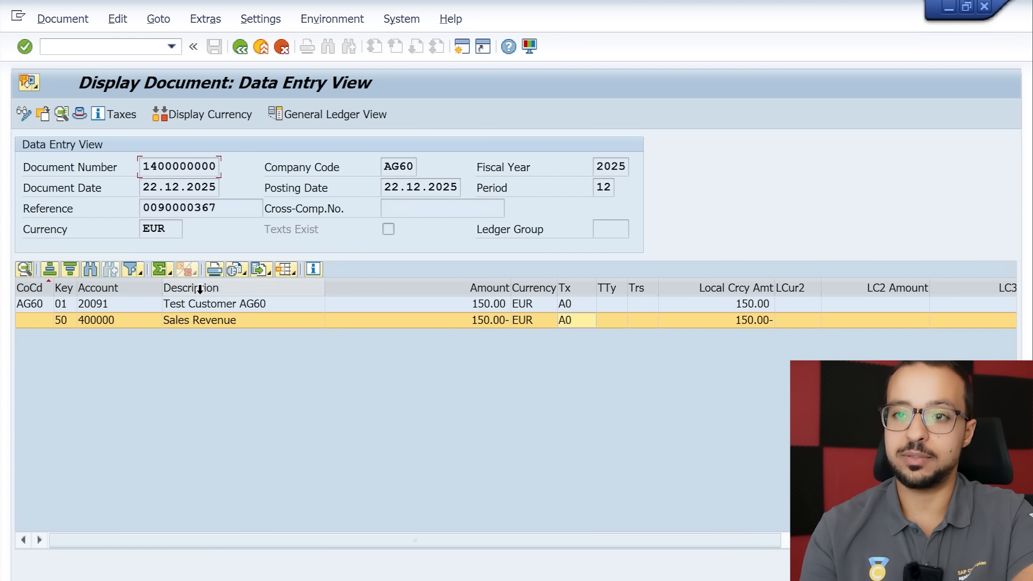
pyautogui.click(240, 48)
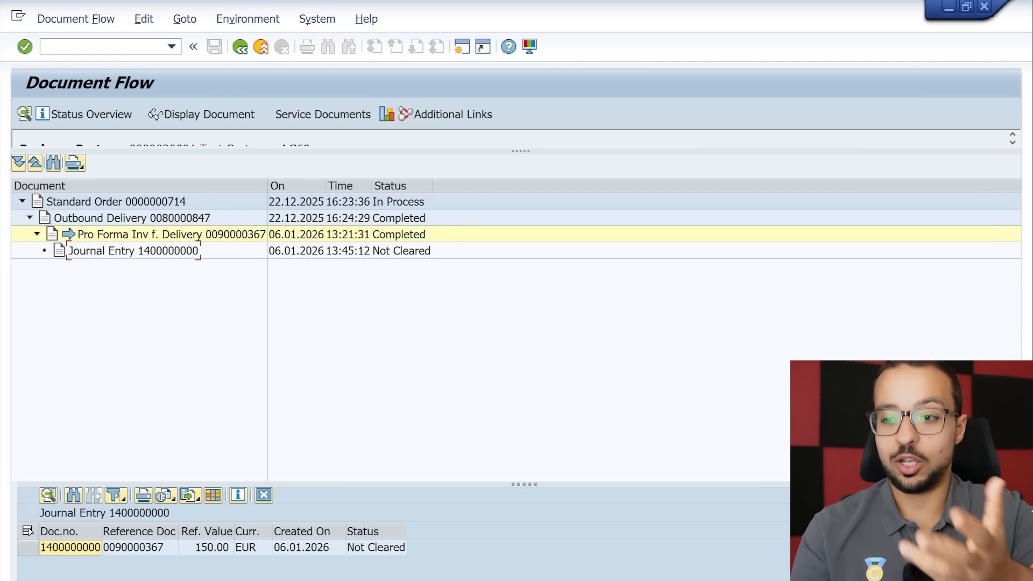
# Switch to the browser's SAP Configuration from Zero course page and review the earlier stages of its configuration flowchart.
pyautogui.click(465, 554)
pyautogui.click(95, 11)
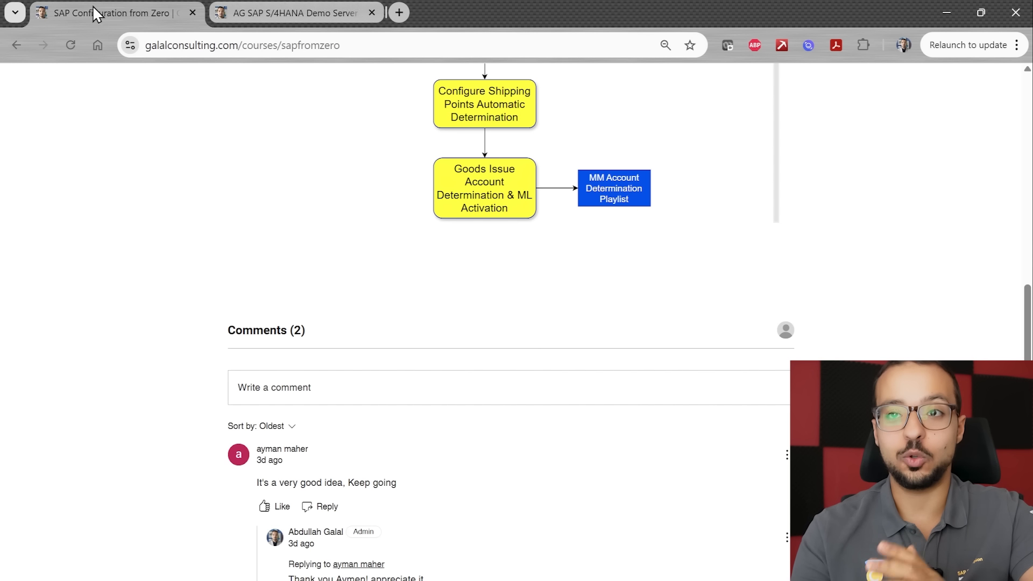
pyautogui.scroll(10, 569, 330)
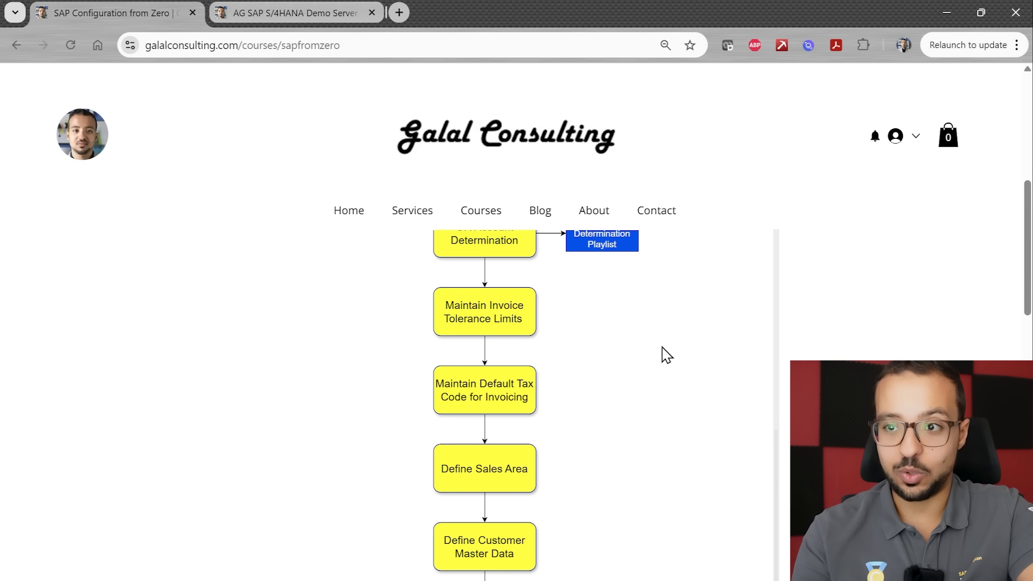